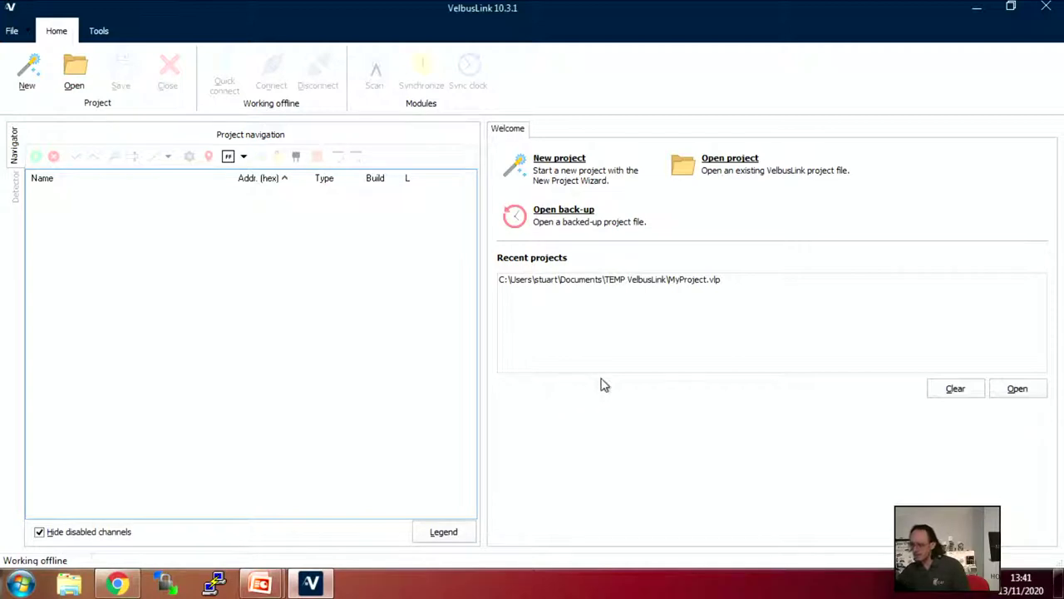
Step: Create a new project stored as MyProject.vlp and connect it to the installation through a direct cable connection on COM4
left_click(563, 166)
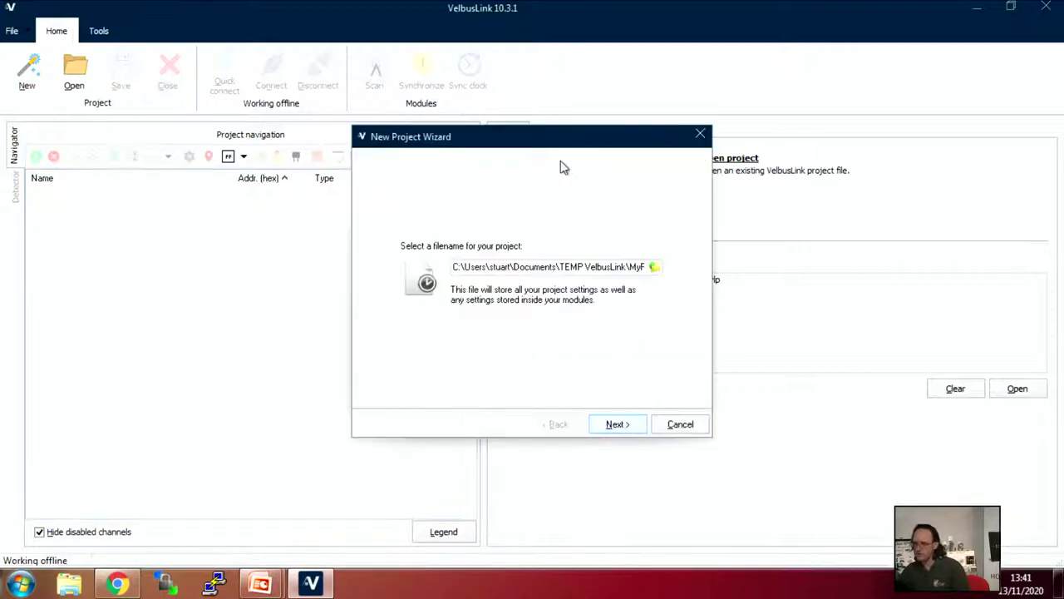
left_click(620, 426)
left_click(524, 344)
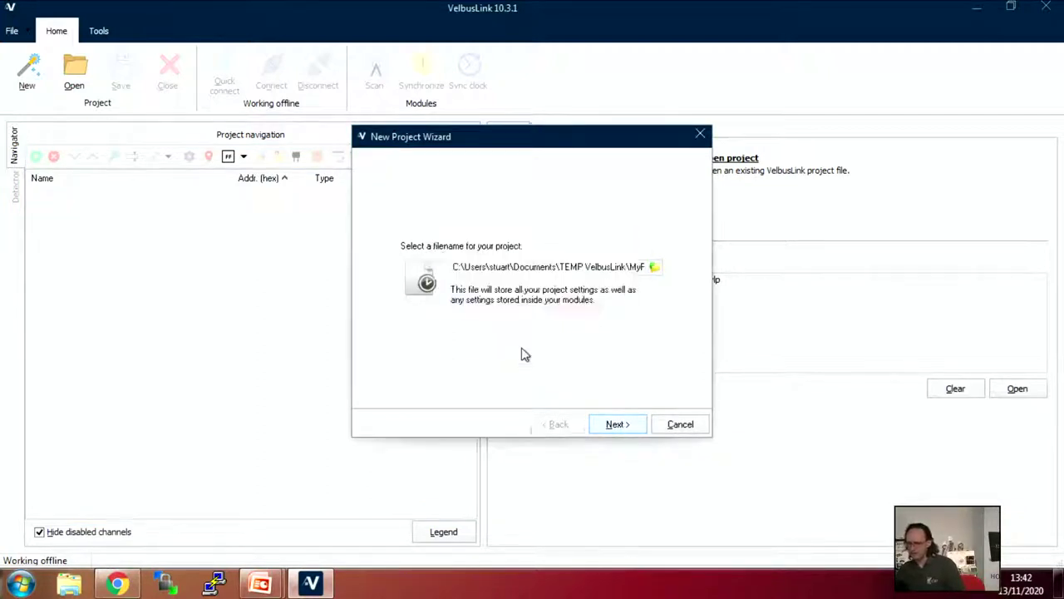
left_click(619, 426)
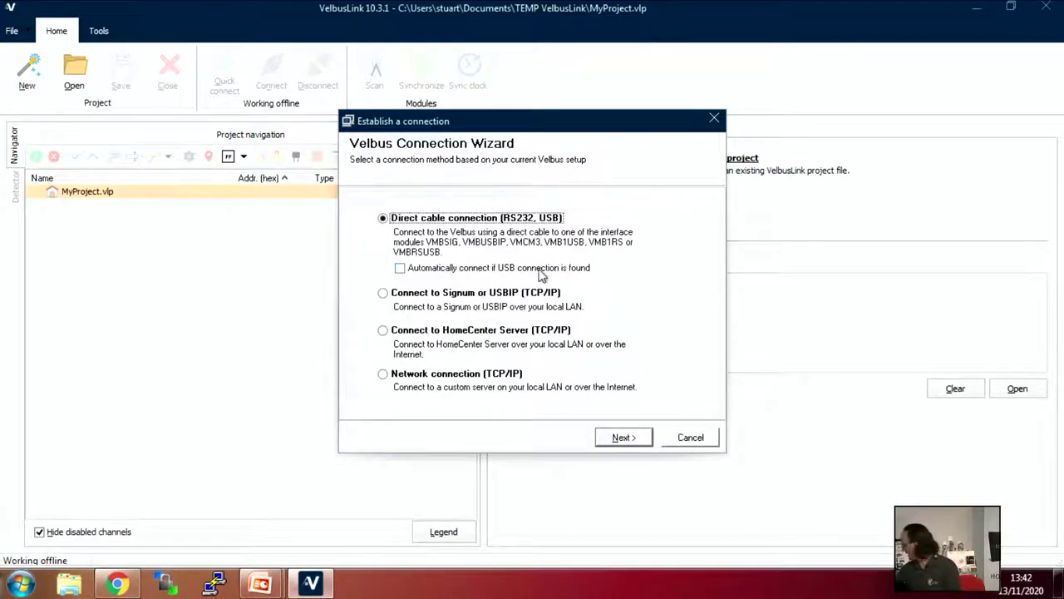
left_click(623, 436)
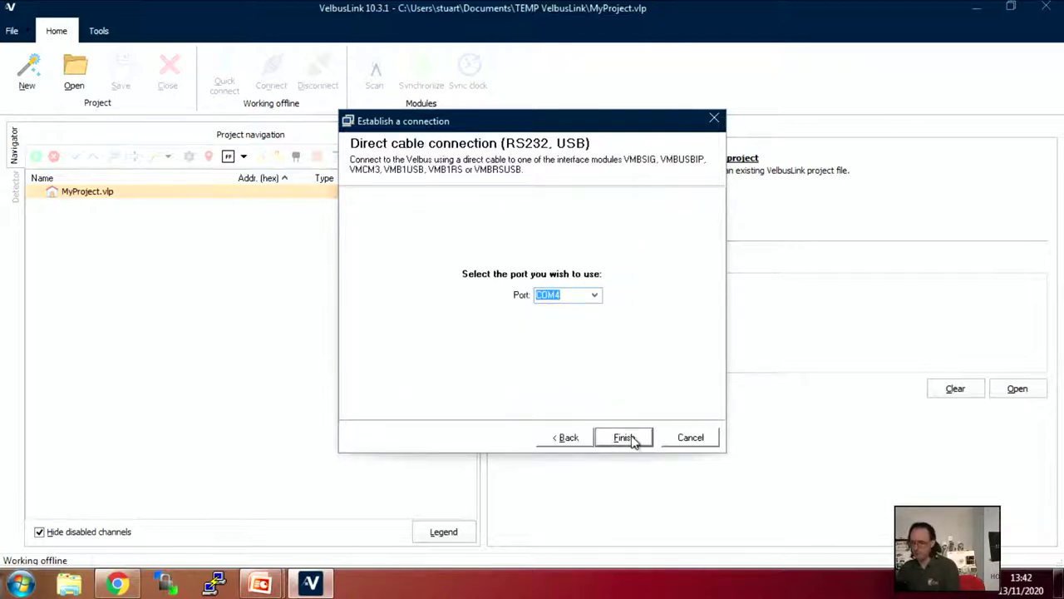
left_click(630, 438)
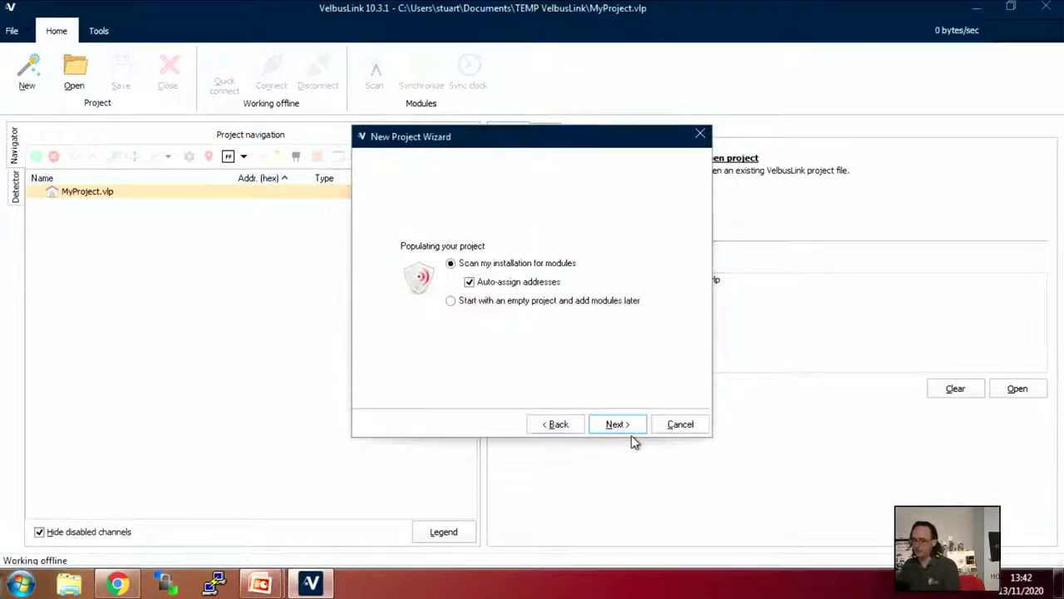
Step: Populate the project by scanning the installation without auto-assigning addresses, start with blank modules, and finish the project wizard
left_click(469, 283)
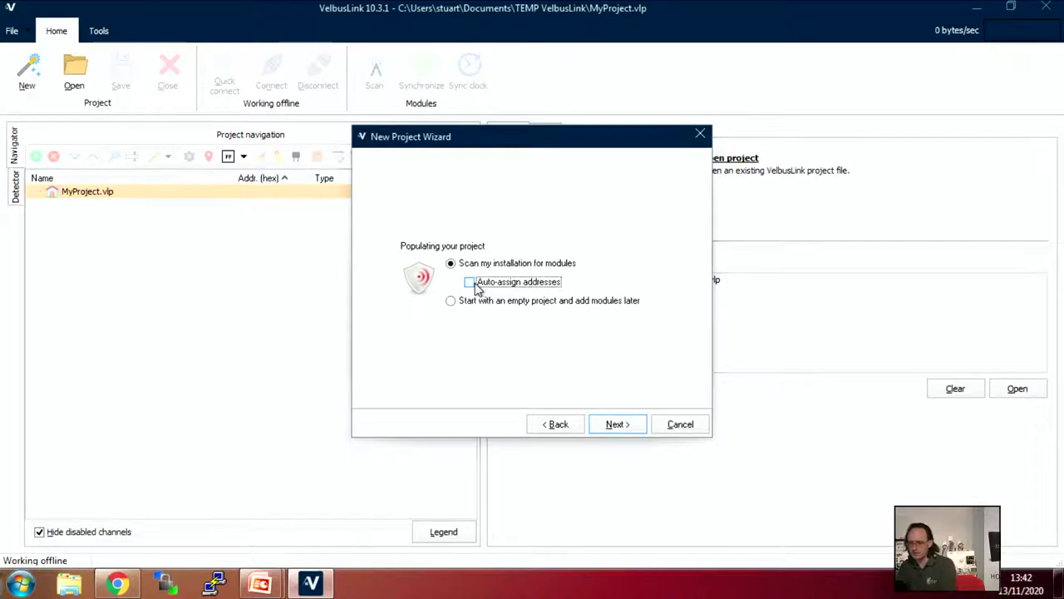
left_click(625, 428)
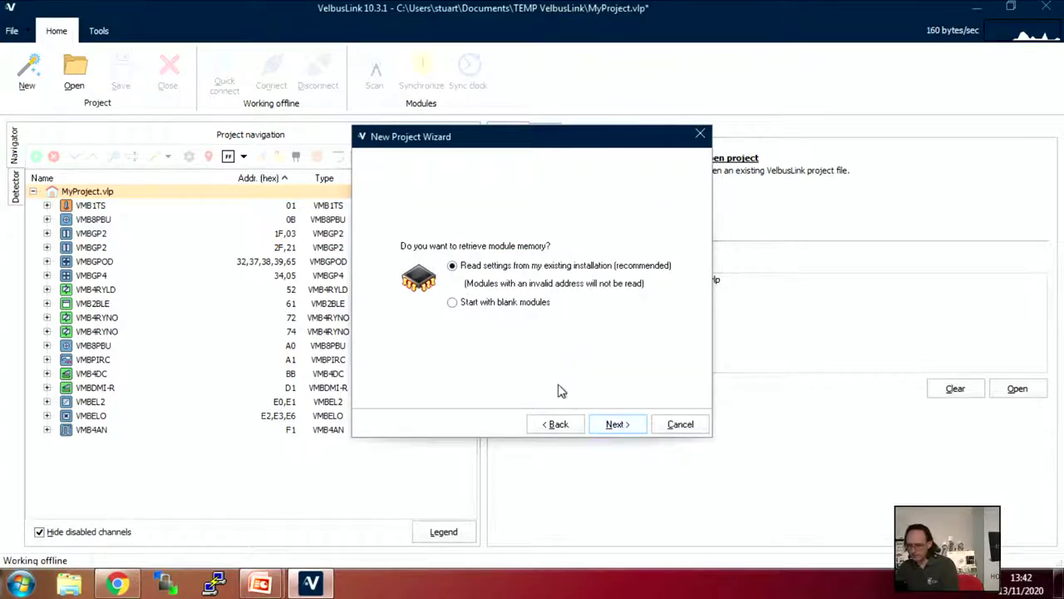
left_click(479, 310)
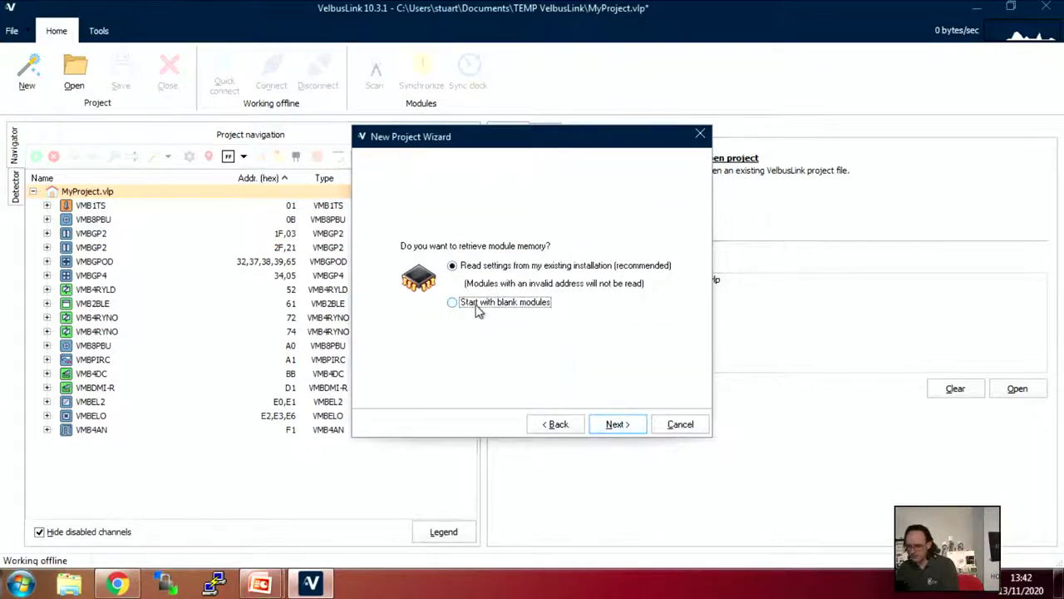
left_click(620, 426)
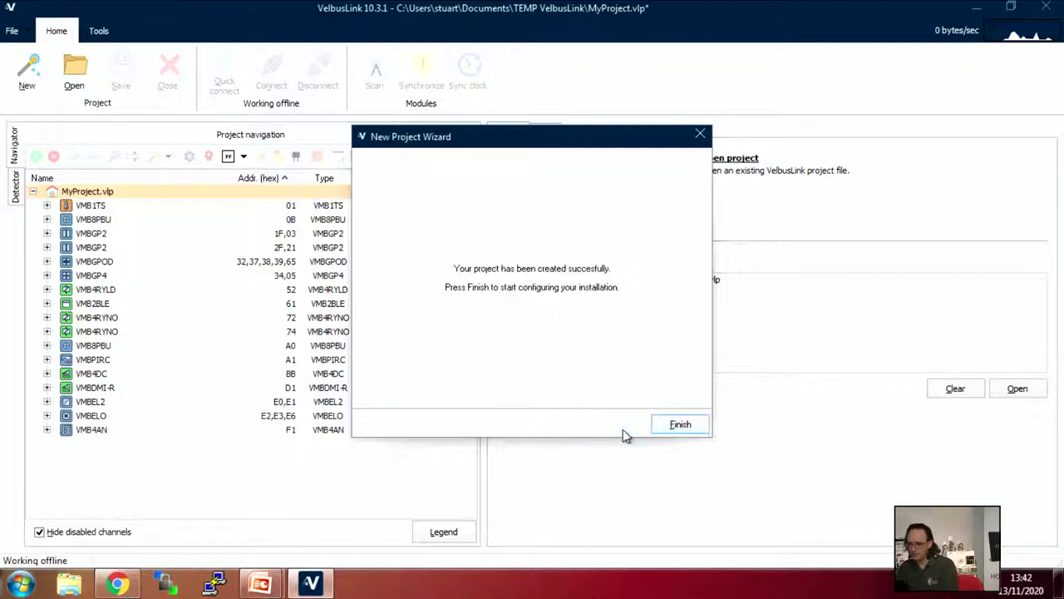
left_click(678, 427)
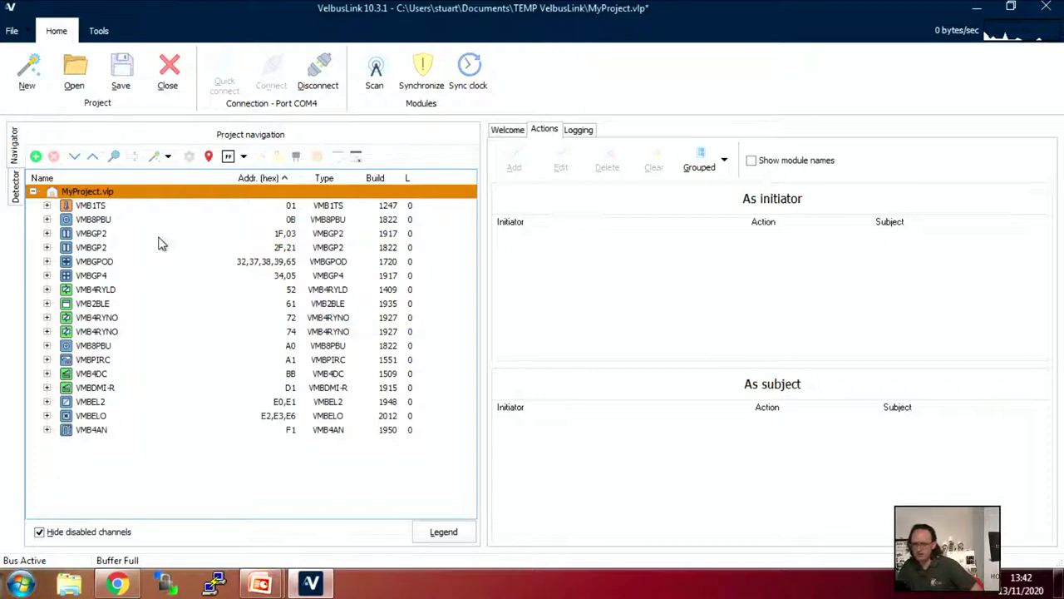
Step: Expand the VMB8PBU at 0B and the VMBGP2 at 1F,03, and read only that VMBGP2's settings into the project
left_click(46, 218)
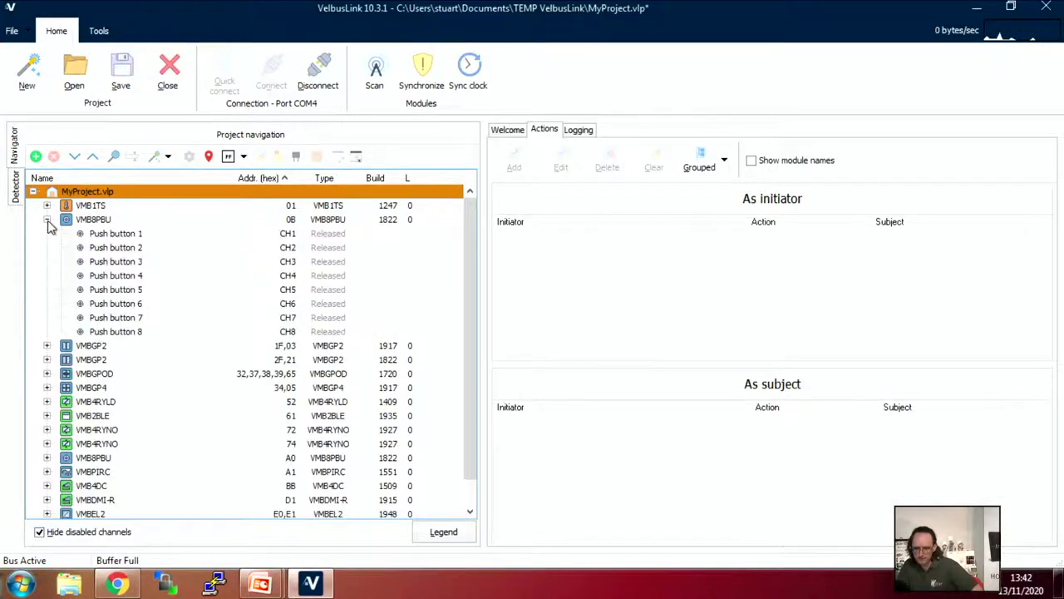
left_click(47, 345)
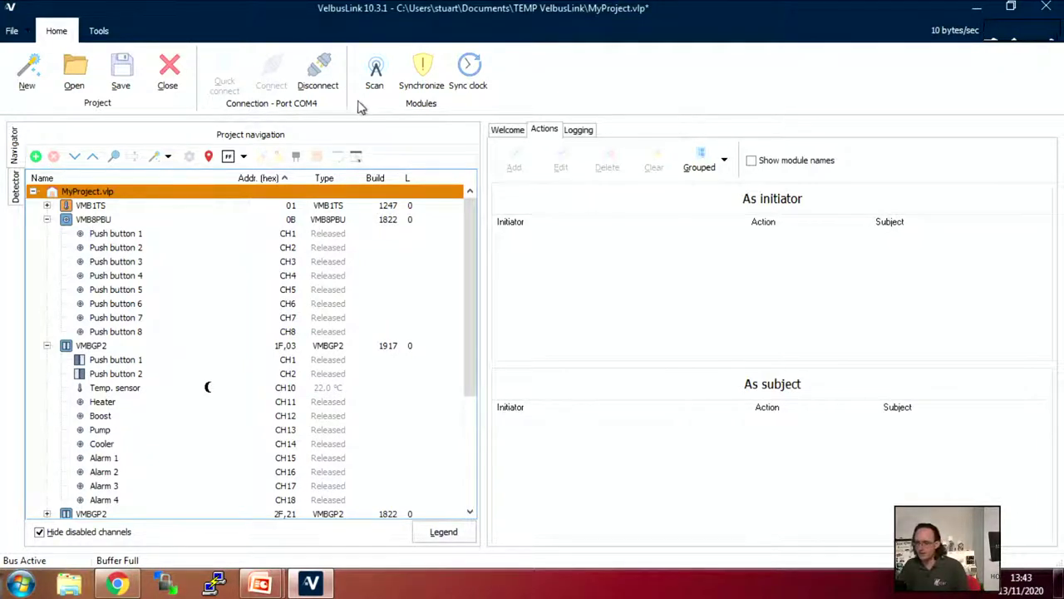
left_click(421, 72)
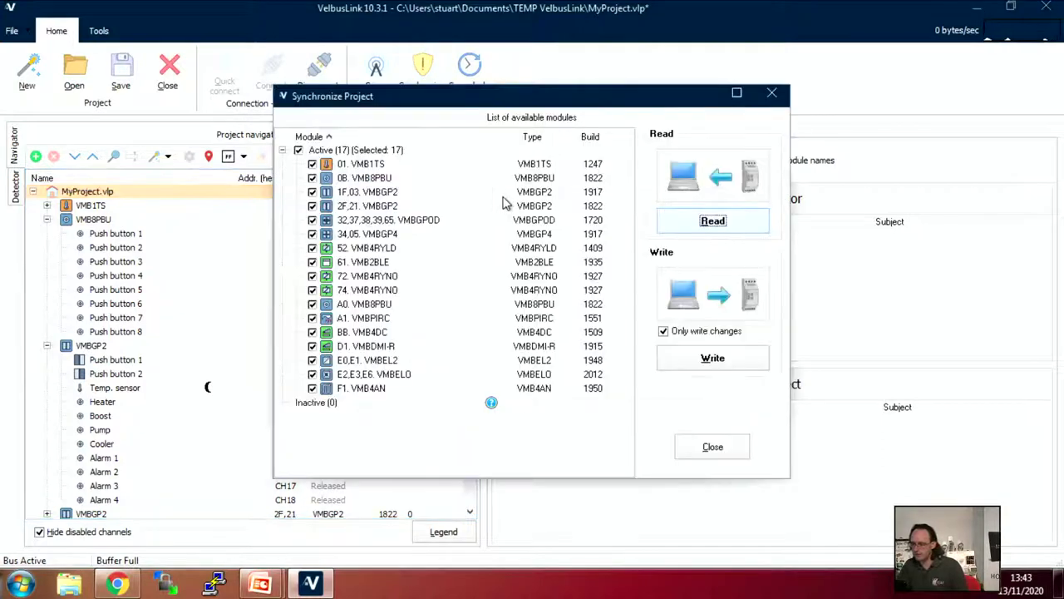
left_click(298, 151)
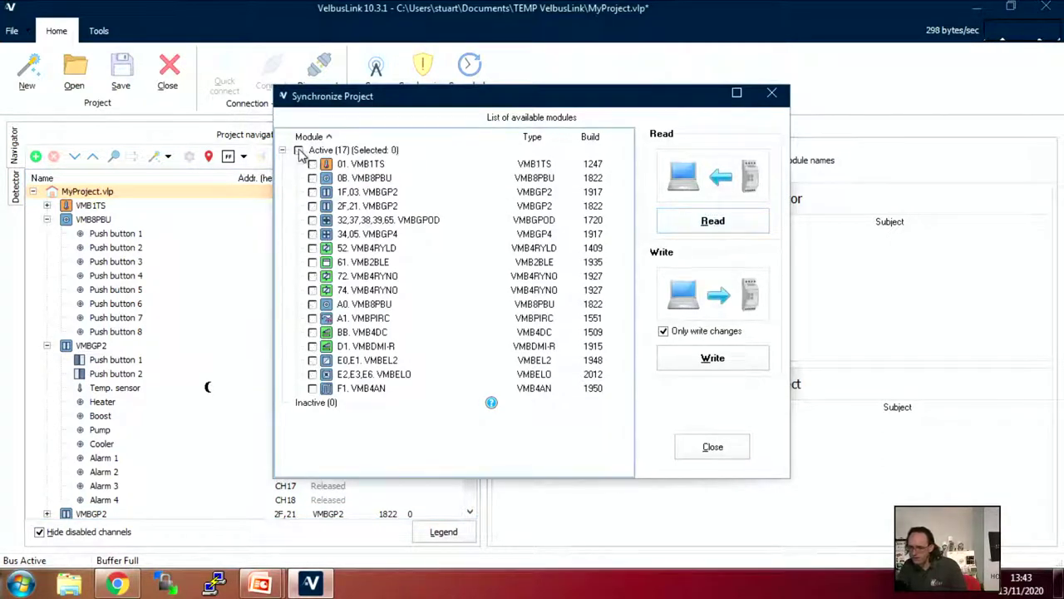
left_click(312, 193)
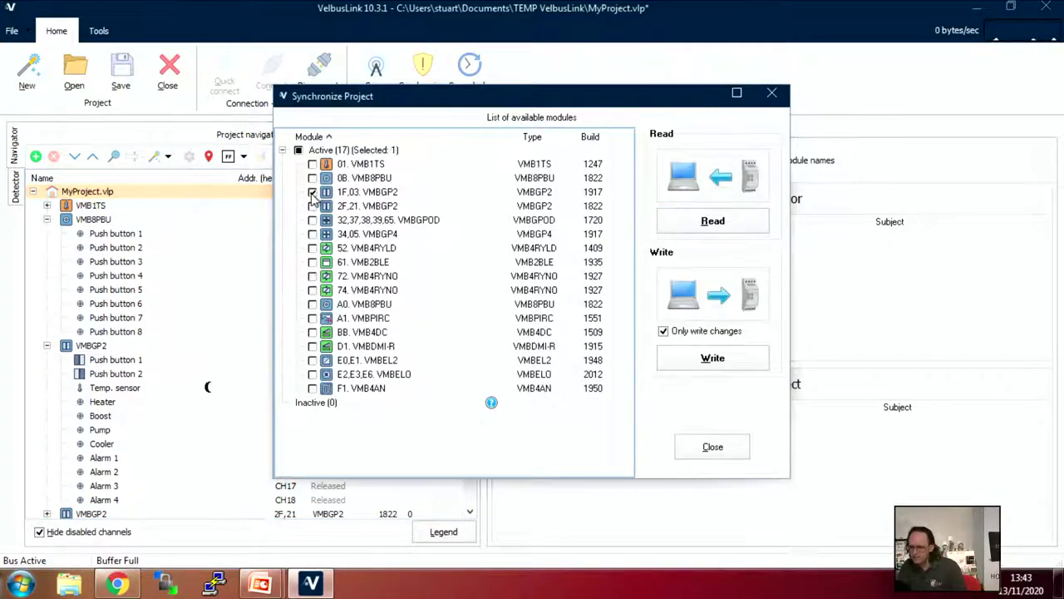
left_click(675, 226)
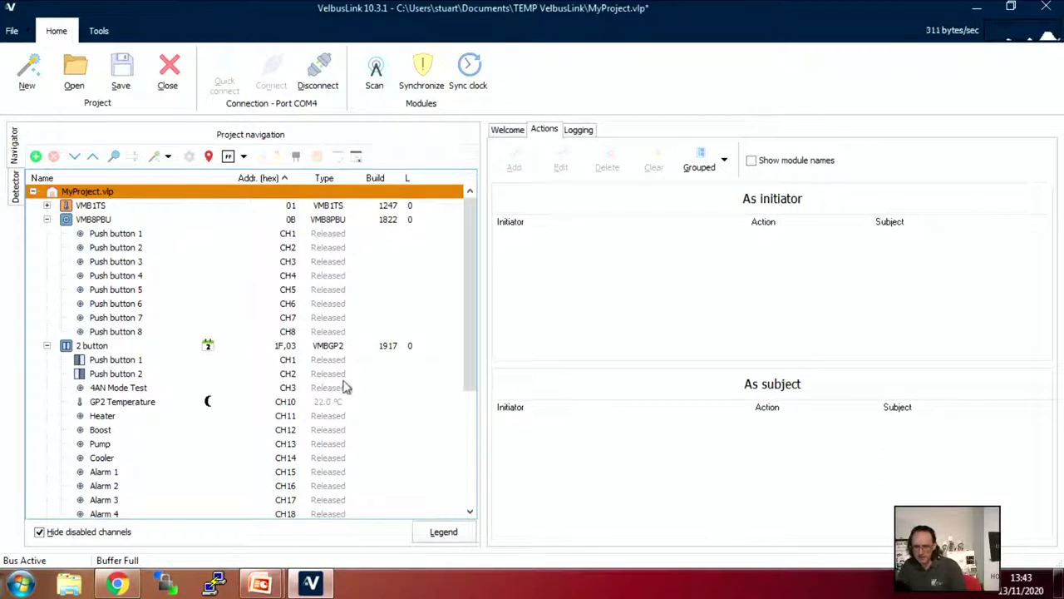
Step: Examine the module list and the channels of the VMBEL2 module
left_click_drag(467, 340, 460, 376)
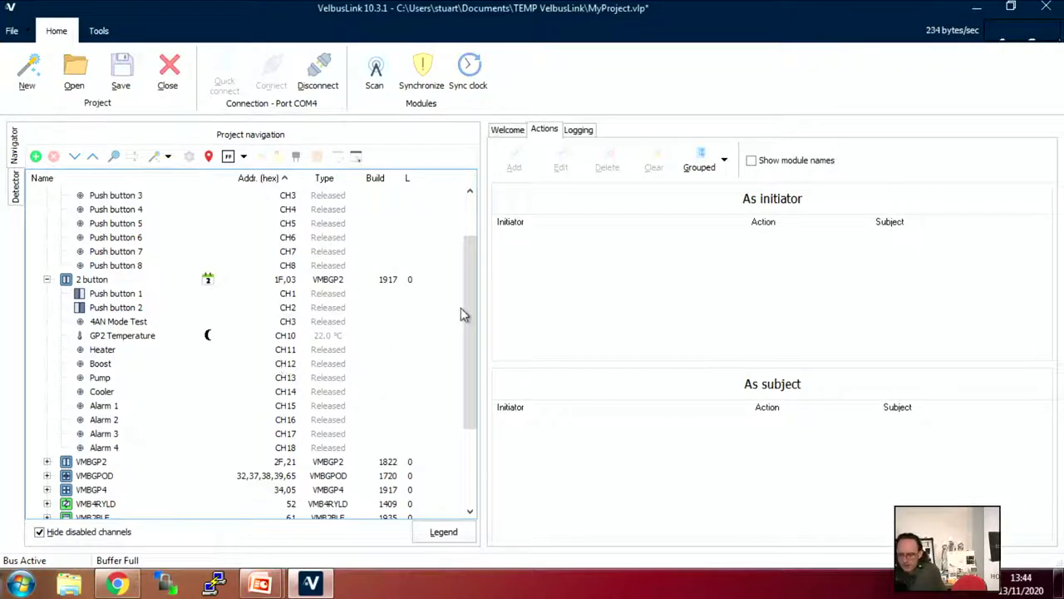
left_click_drag(471, 311, 471, 354)
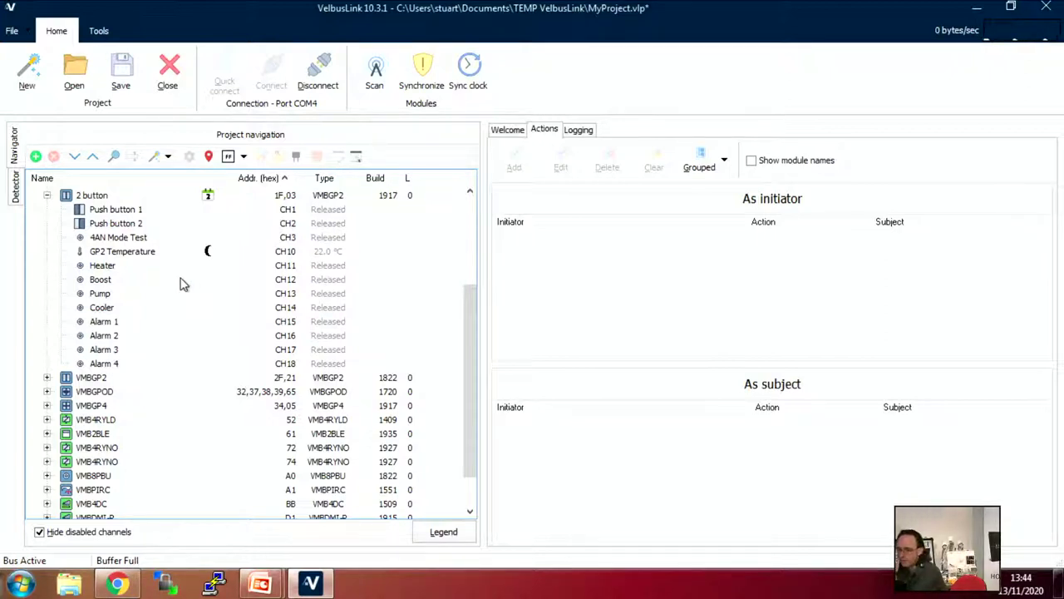
scroll(183, 284, "down", 1)
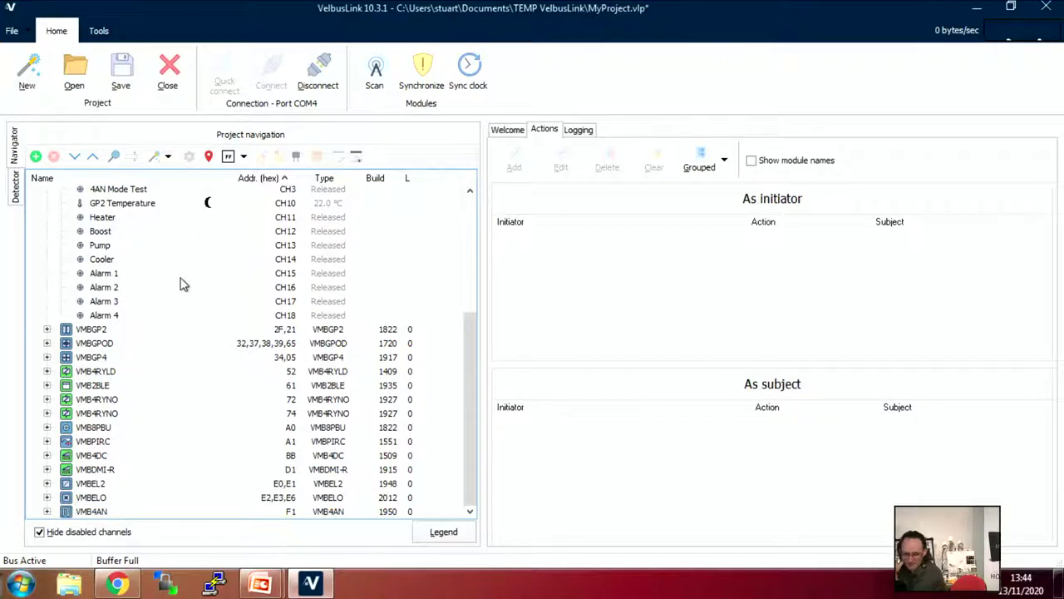
left_click(46, 483)
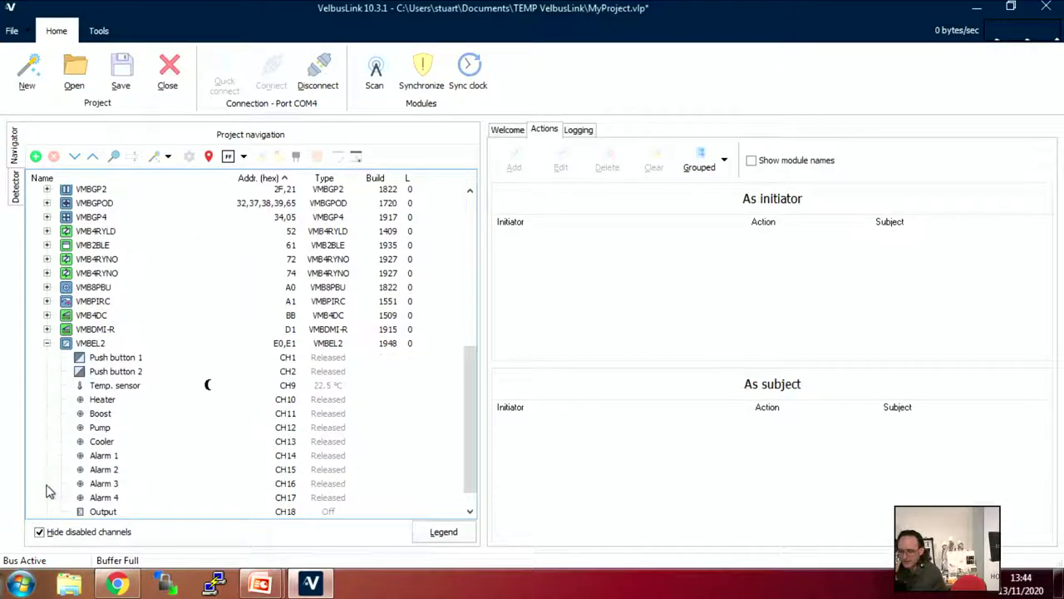
left_click(93, 347)
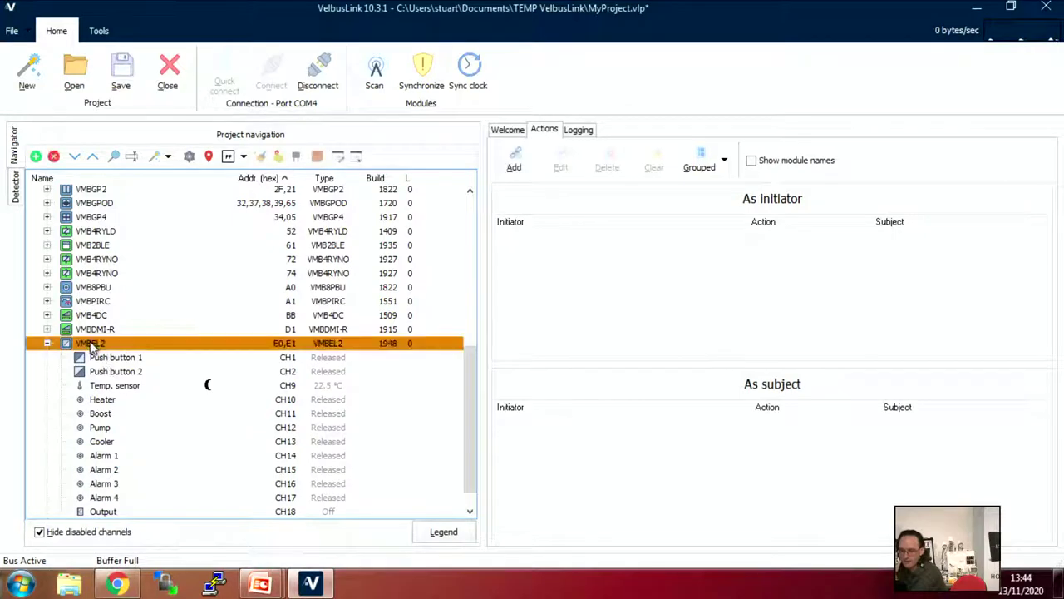
Step: Read the settings of all modules except the one at 1F,03, and cancel the read partway
left_click(424, 97)
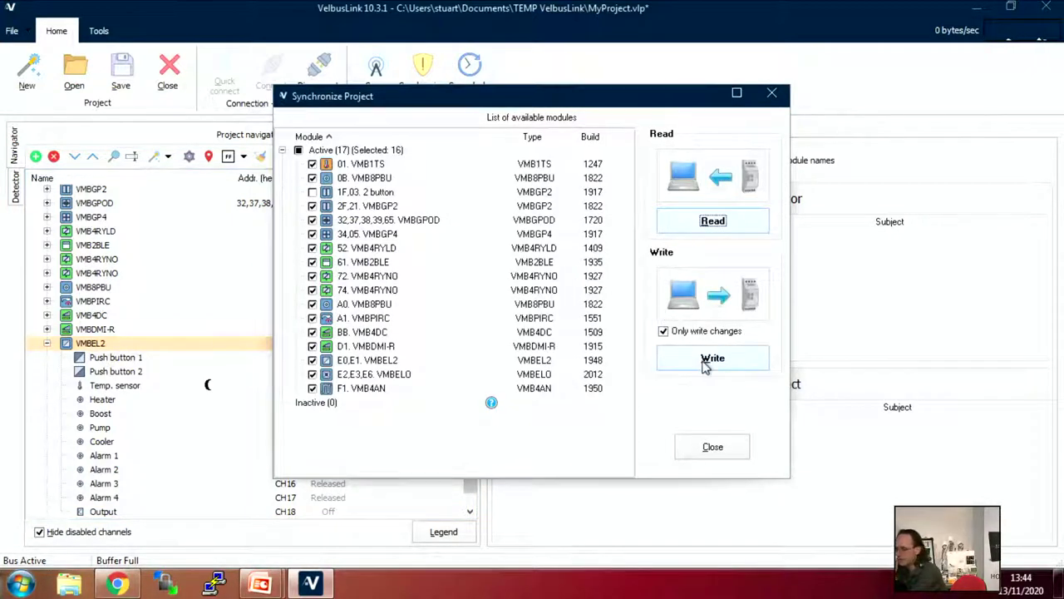
left_click(709, 224)
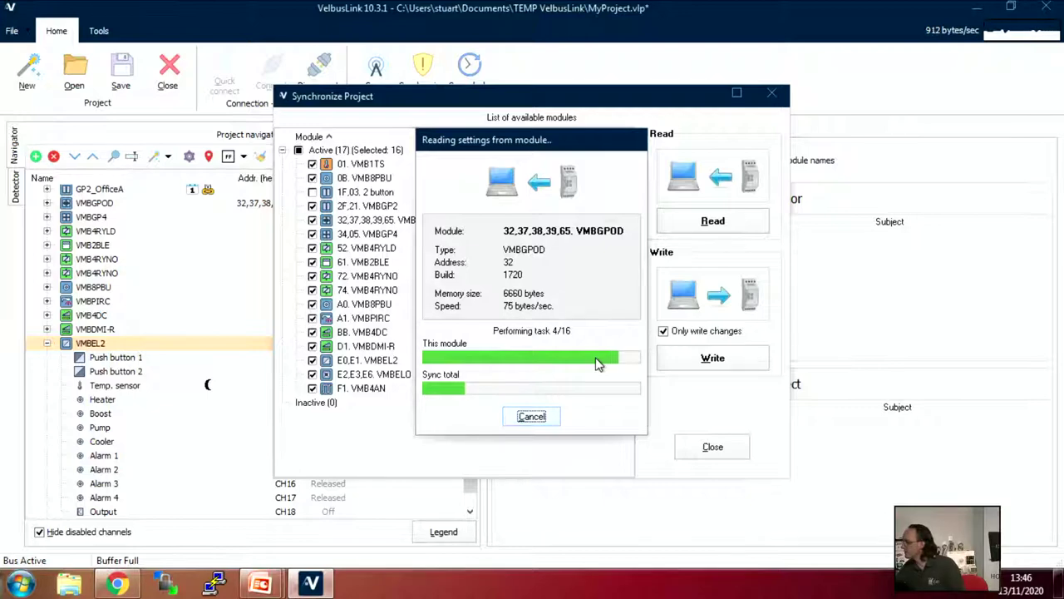
left_click(532, 418)
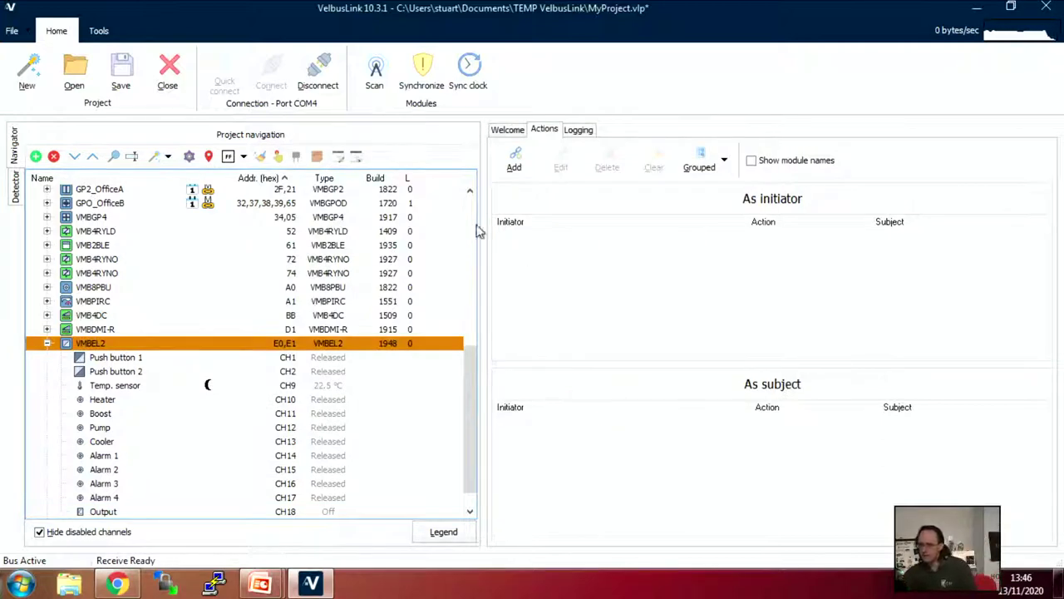
Step: Close the project without saving its changes and reopen MyProject.vlp from the recent projects
left_click(189, 69)
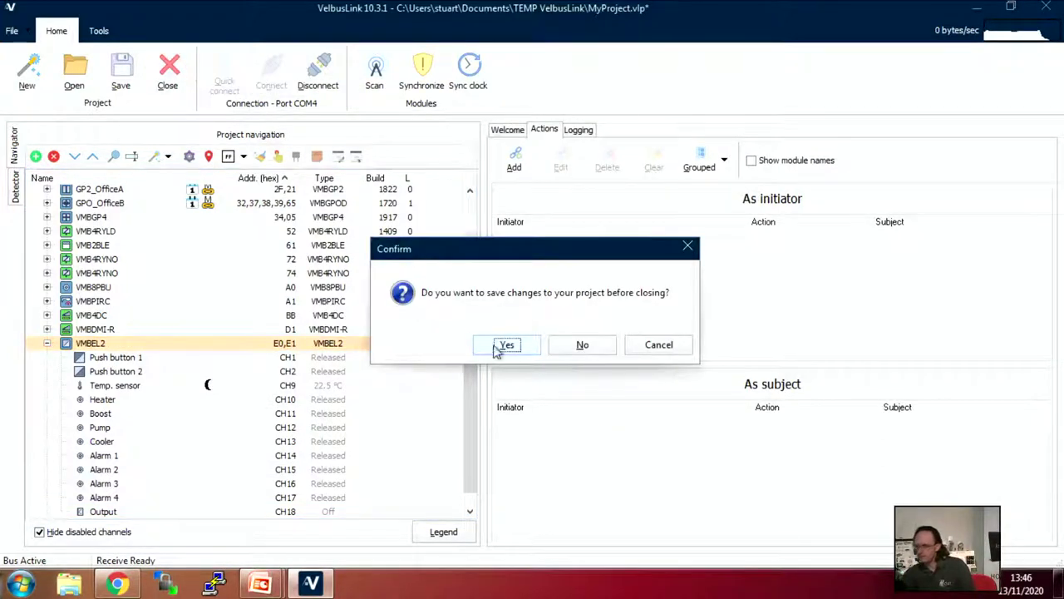
left_click(584, 346)
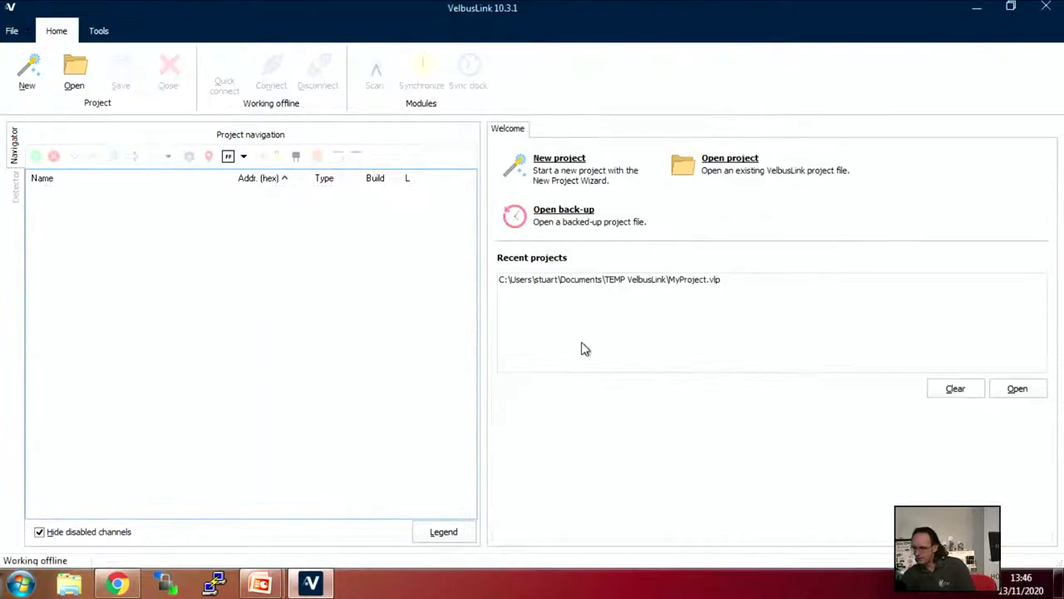
double_click(609, 281)
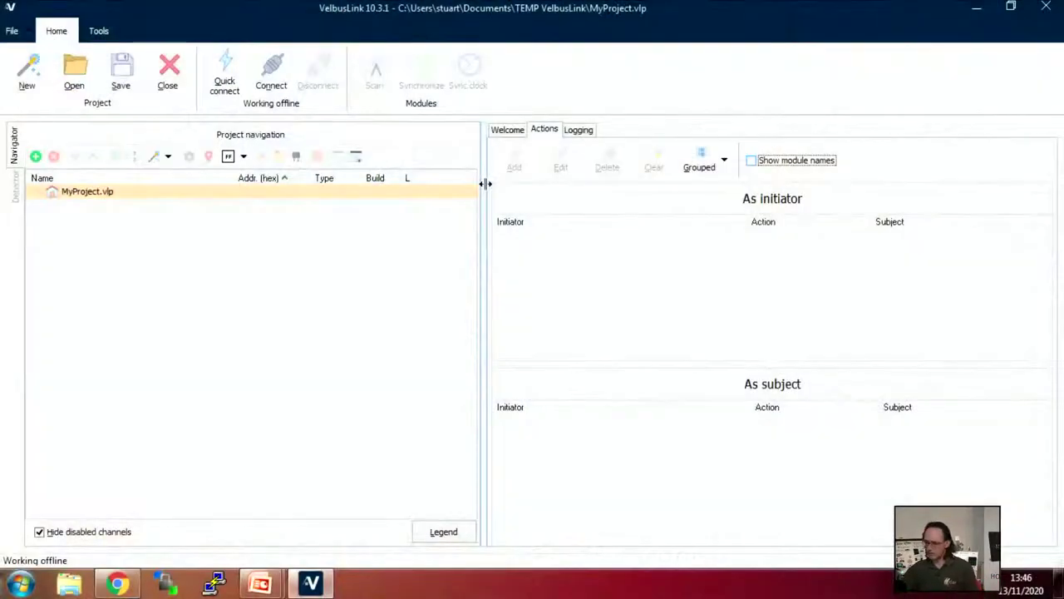
Step: Connect the reopened project to the installation with a direct cable connection on COM4
left_click(266, 80)
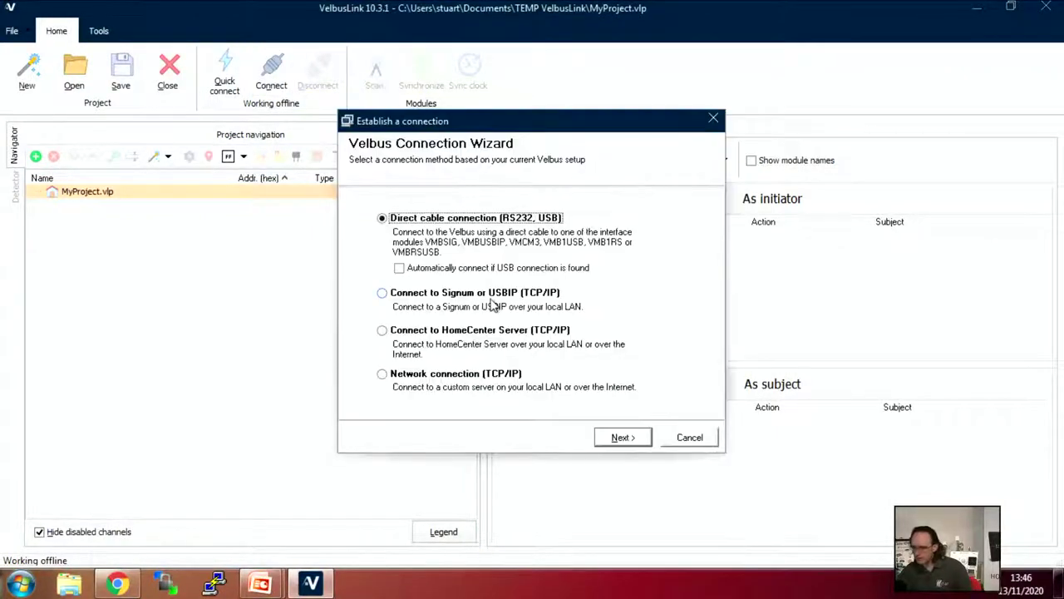
left_click(621, 439)
left_click(621, 438)
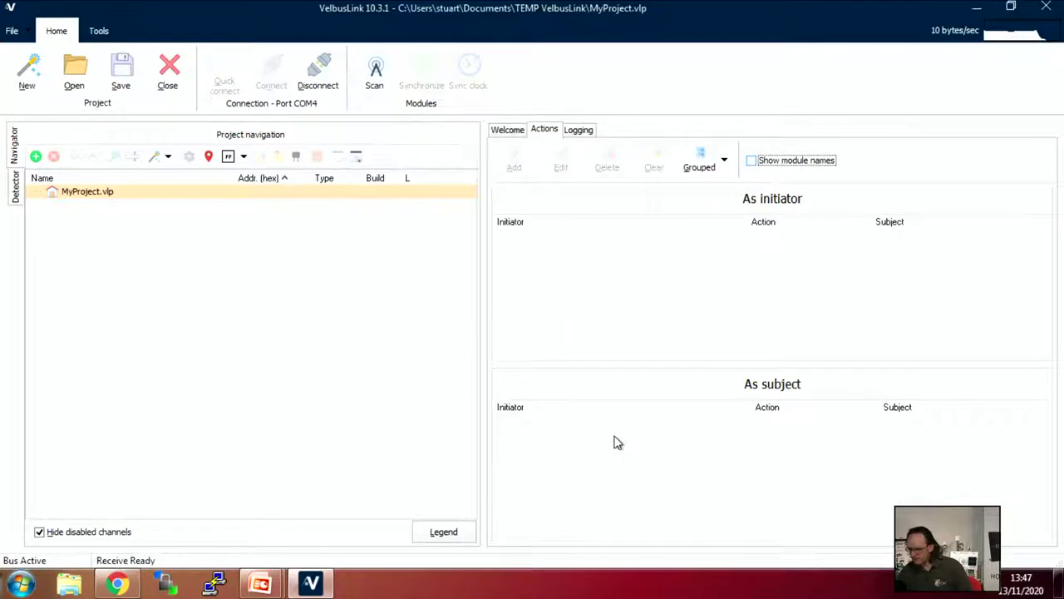
Step: Scan the connected installation for modules and check which ones are available for synchronization
left_click(376, 71)
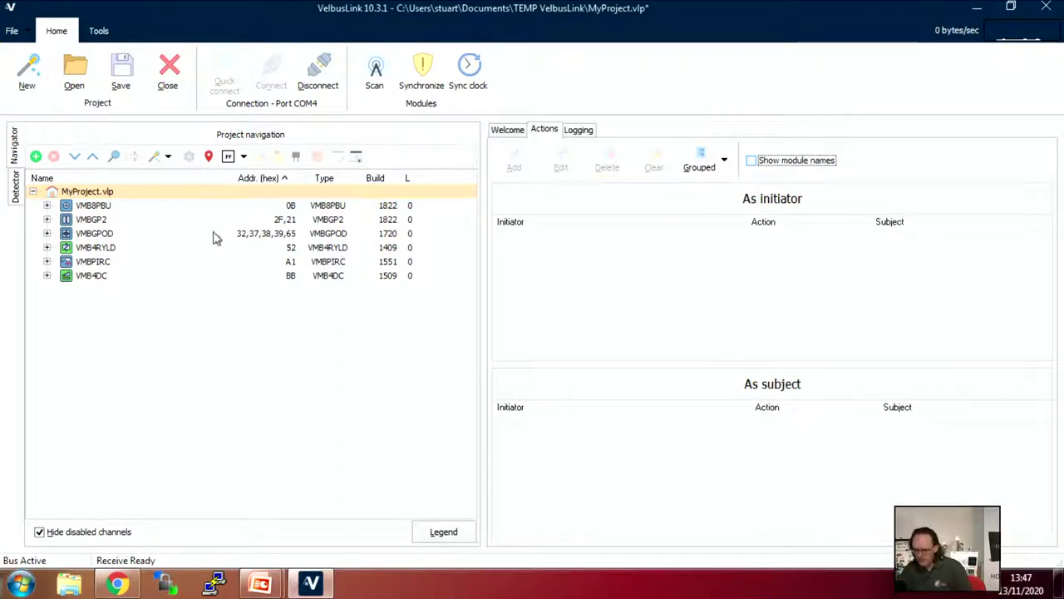
left_click(416, 72)
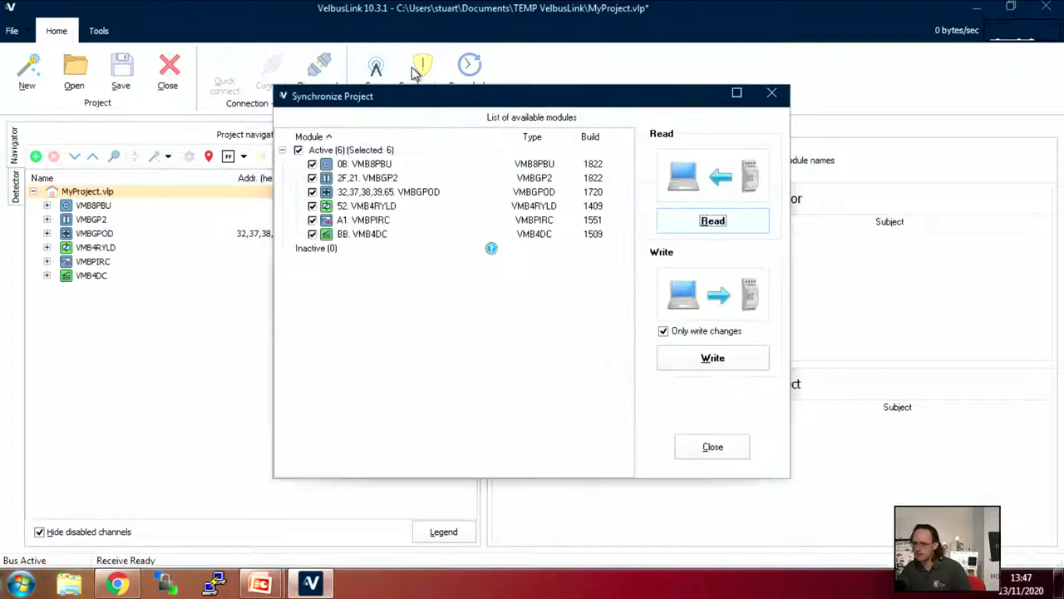
left_click(772, 94)
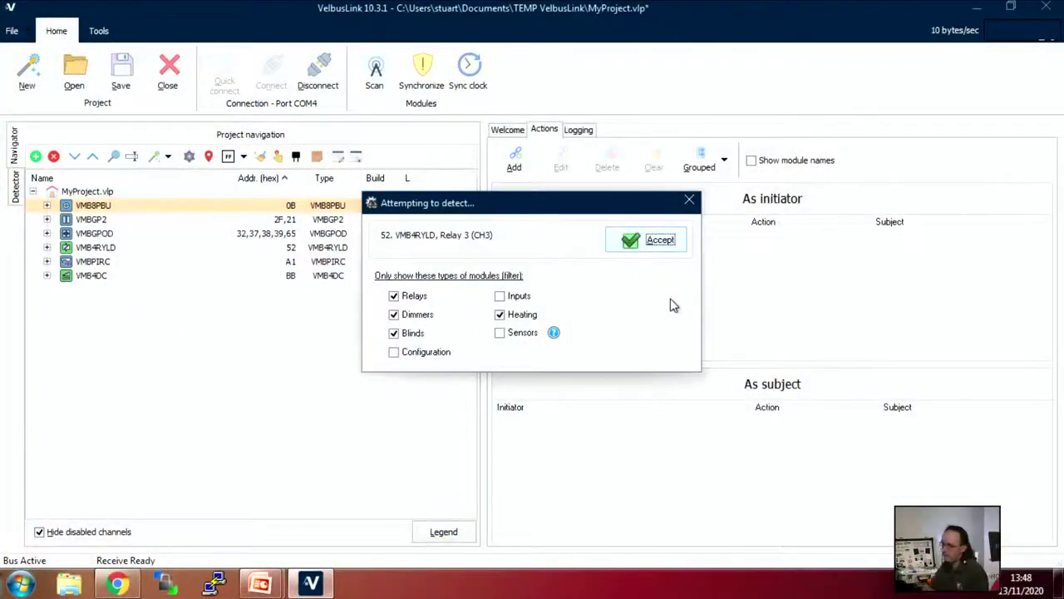
Step: Assign the detected VMB4RYLD Relay 3 as the new action's subject and the detected VMBGP2 Push button 1 as its initiator
left_click(642, 243)
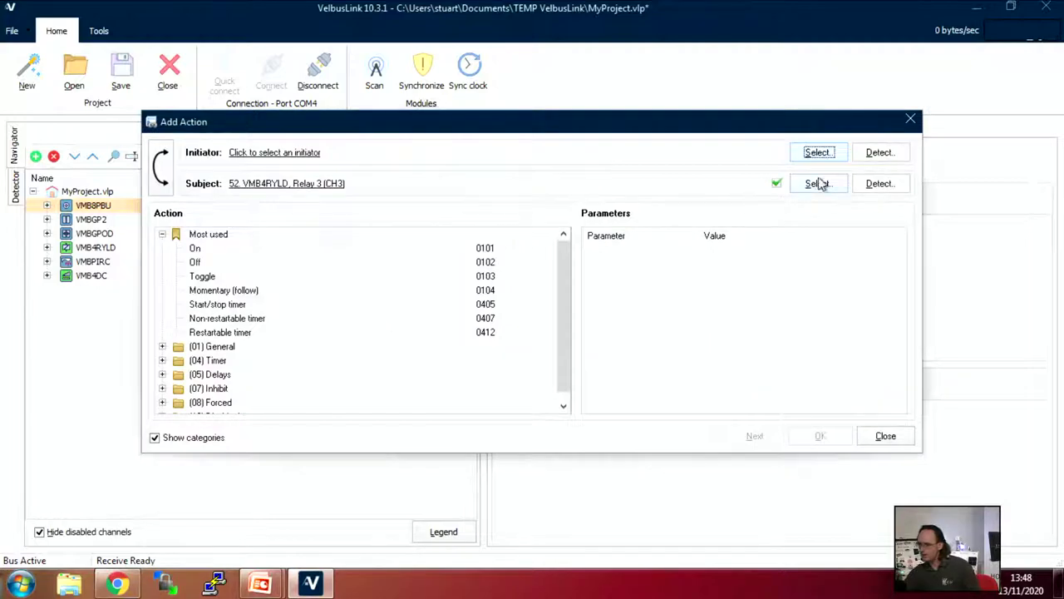
left_click(878, 154)
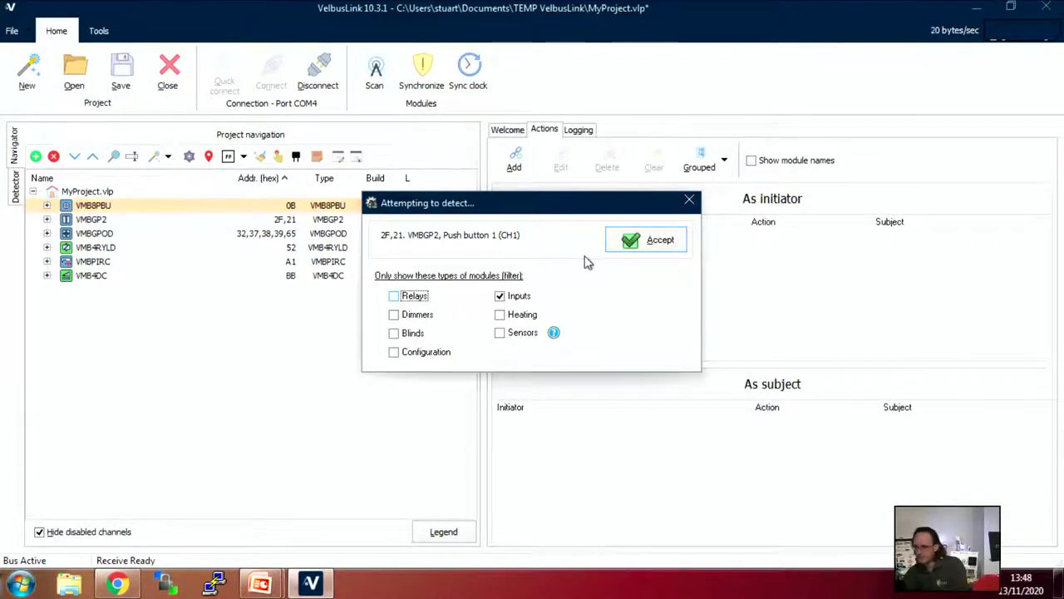
left_click(637, 247)
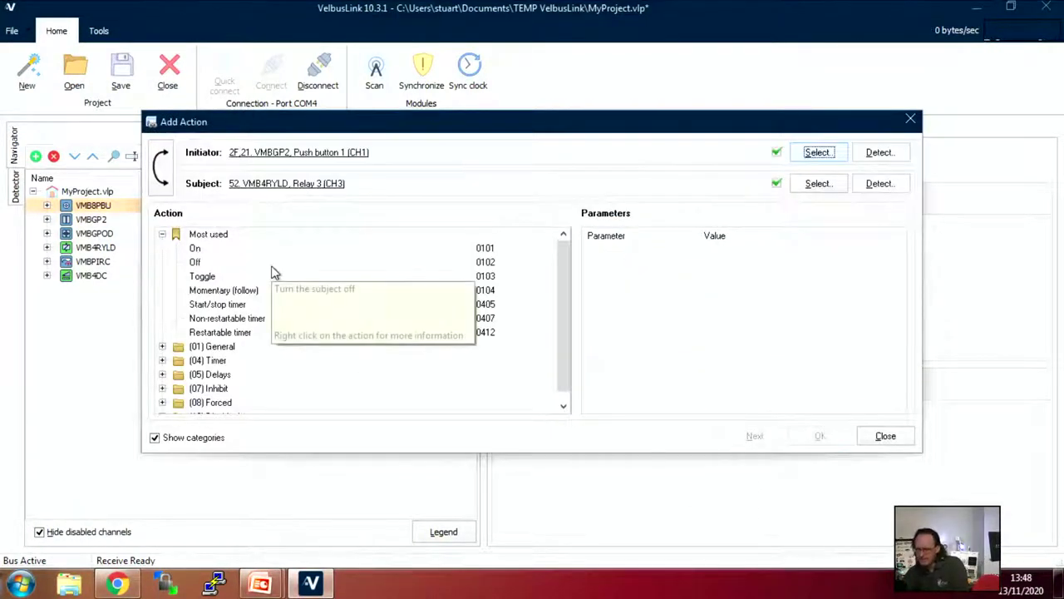
Step: Add the Toggle action between Push button 1 and Relay 3, and write only the changes to the modules
left_click(203, 278)
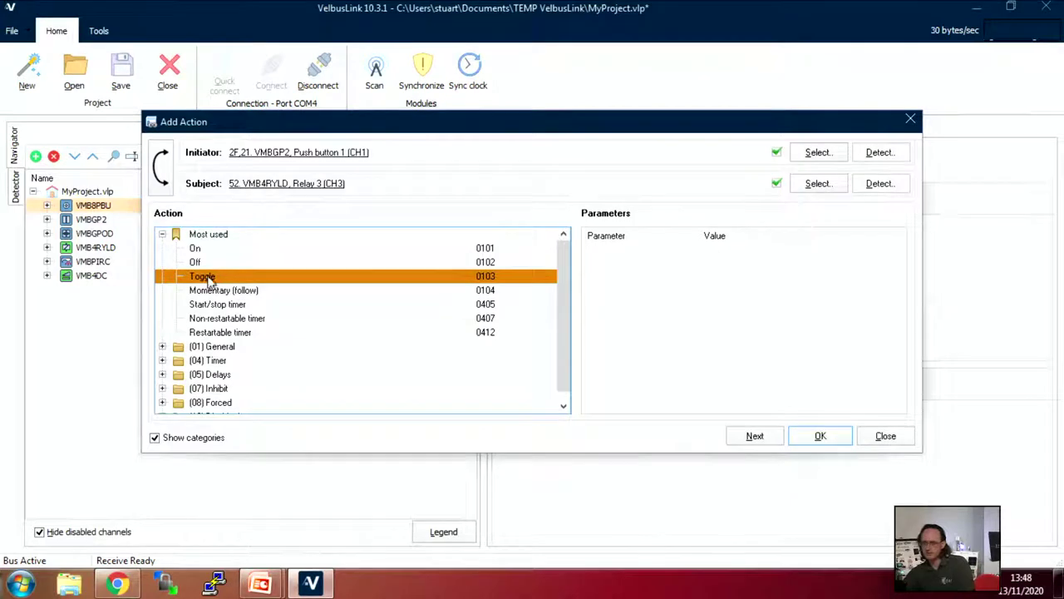
left_click(817, 441)
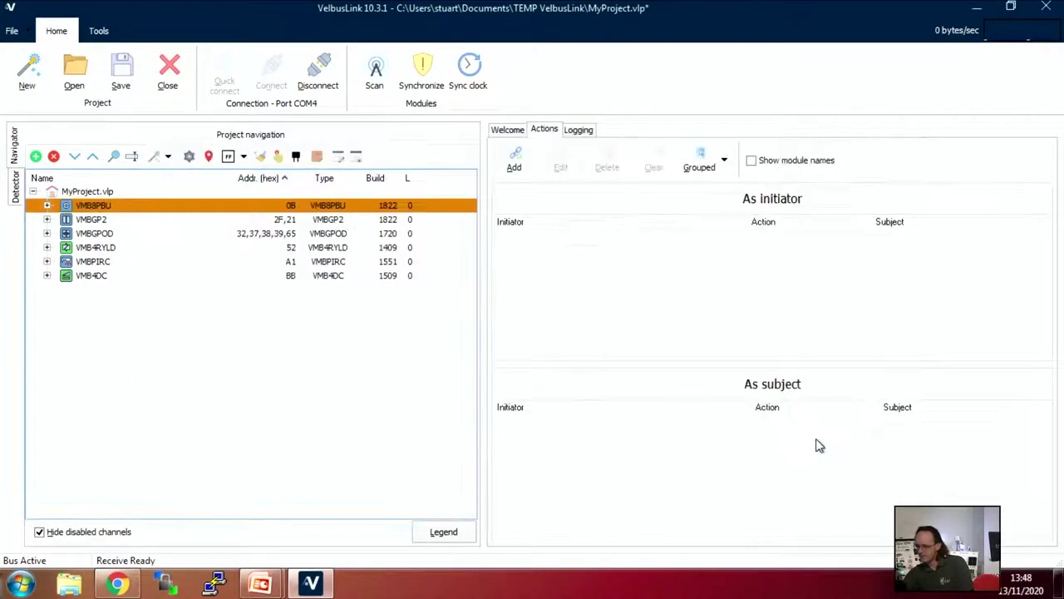
left_click(423, 68)
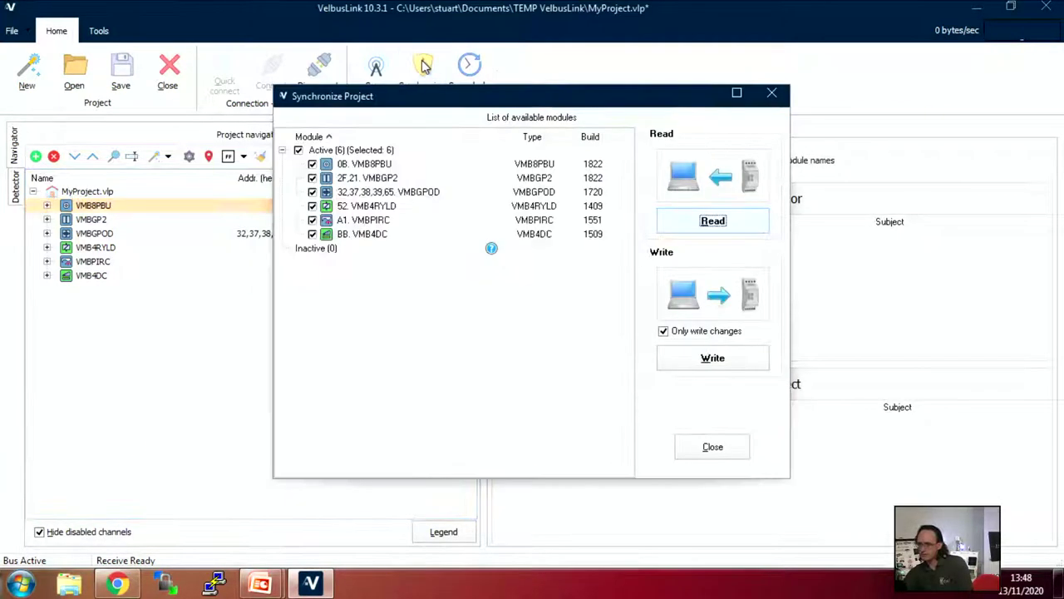
left_click(703, 359)
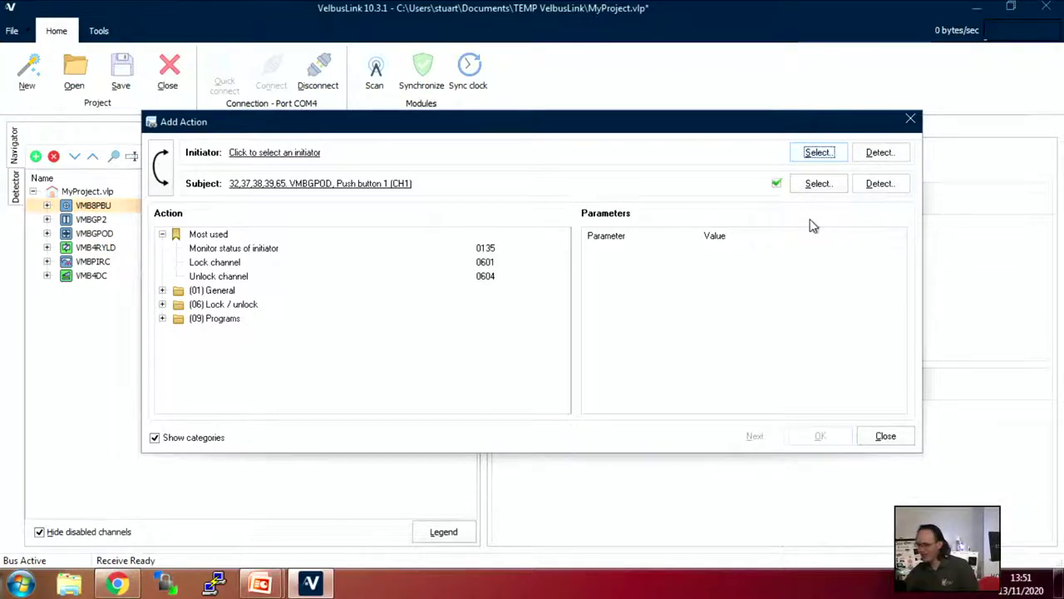
left_click(880, 185)
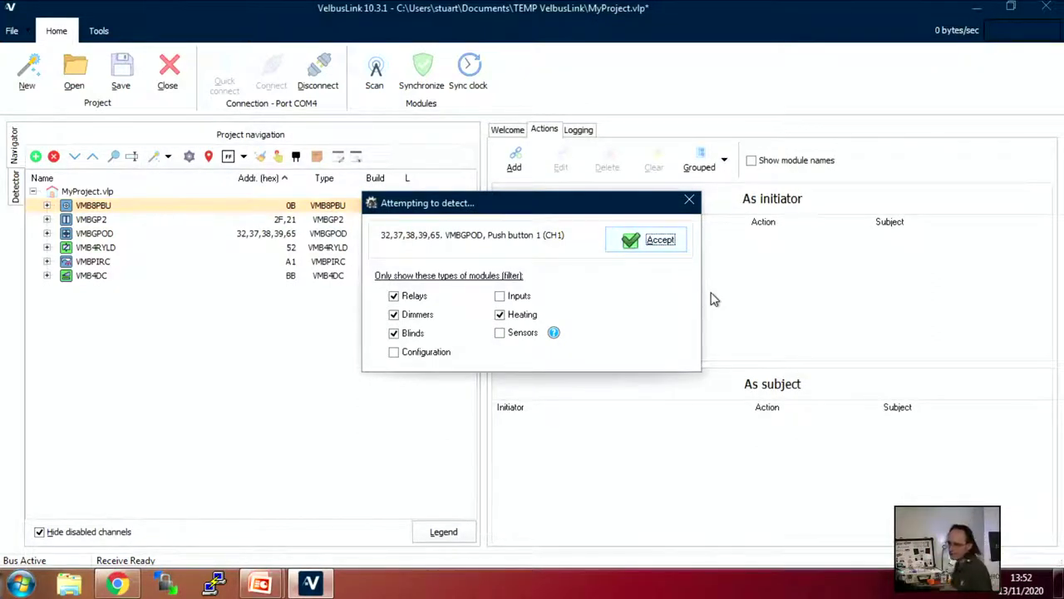
left_click(689, 200)
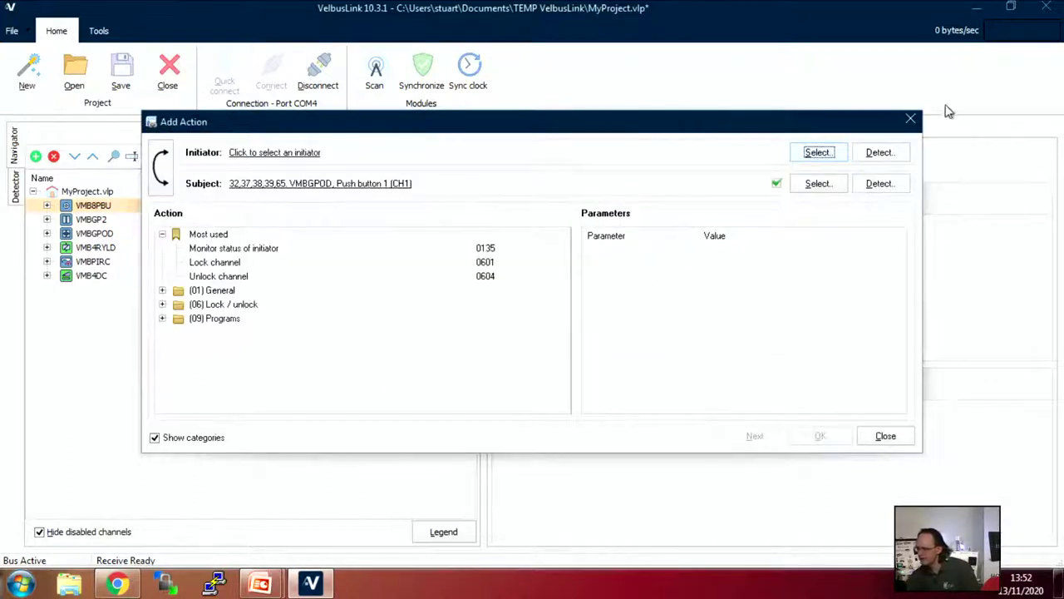
left_click(911, 119)
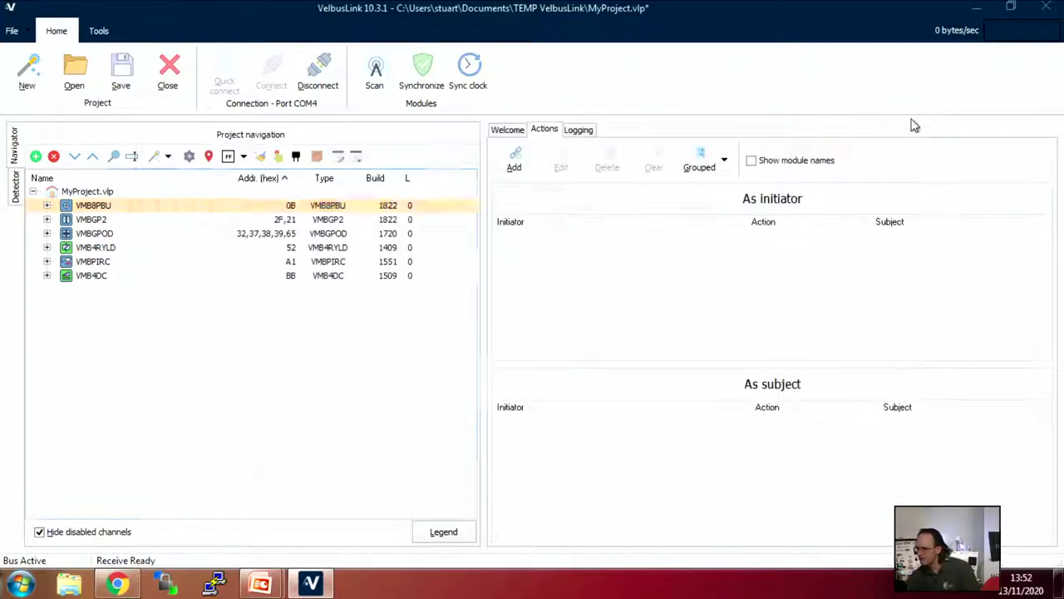
Step: Start a new action from VMBGP2 Push button 1, try to detect its subject, and close the action without adding it
left_click(47, 220)
left_click(104, 235)
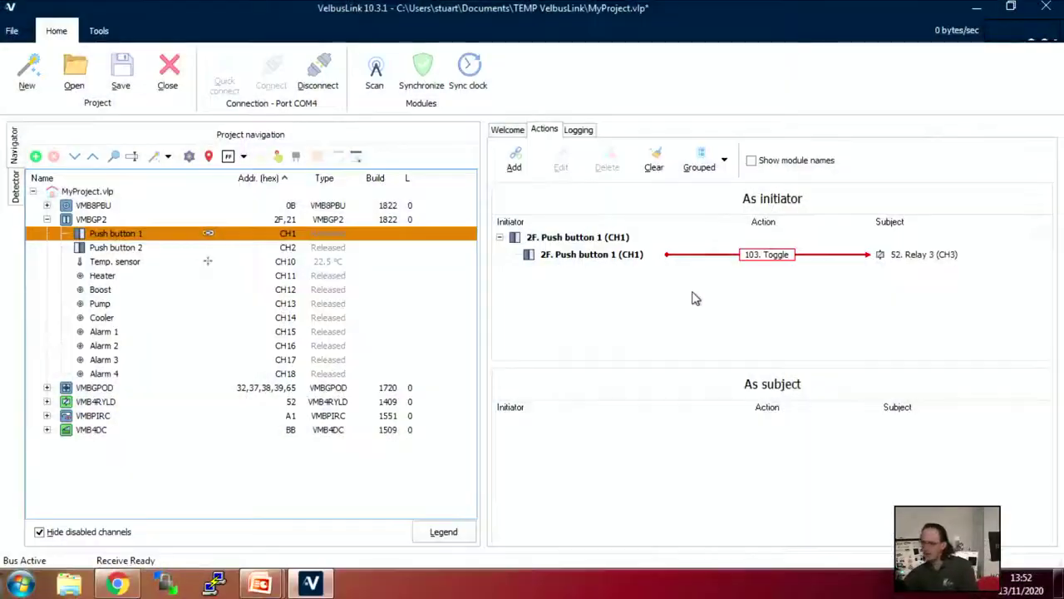
left_click(517, 160)
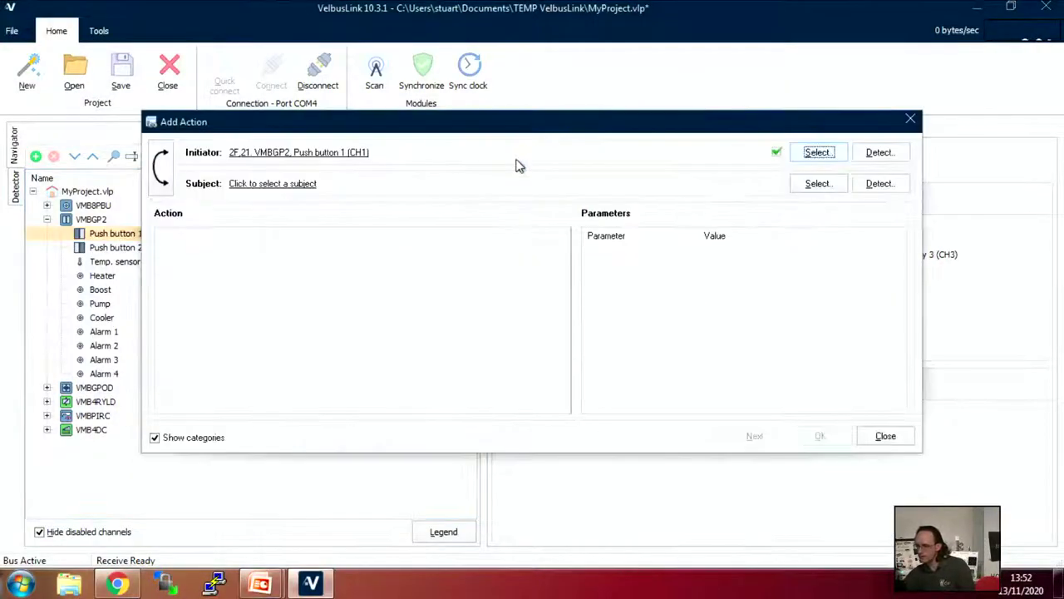
left_click(880, 184)
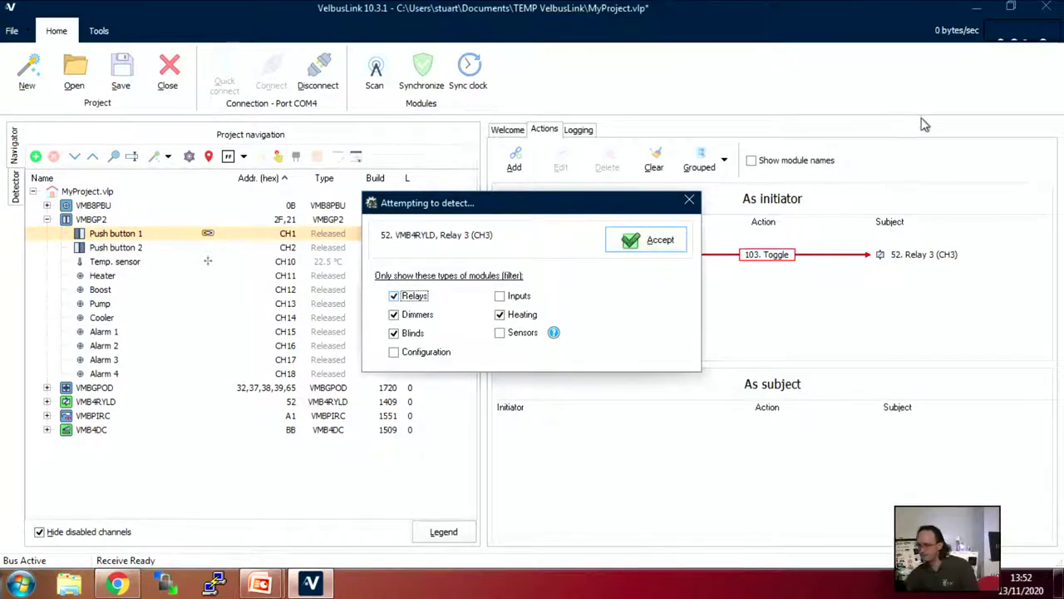
left_click(653, 240)
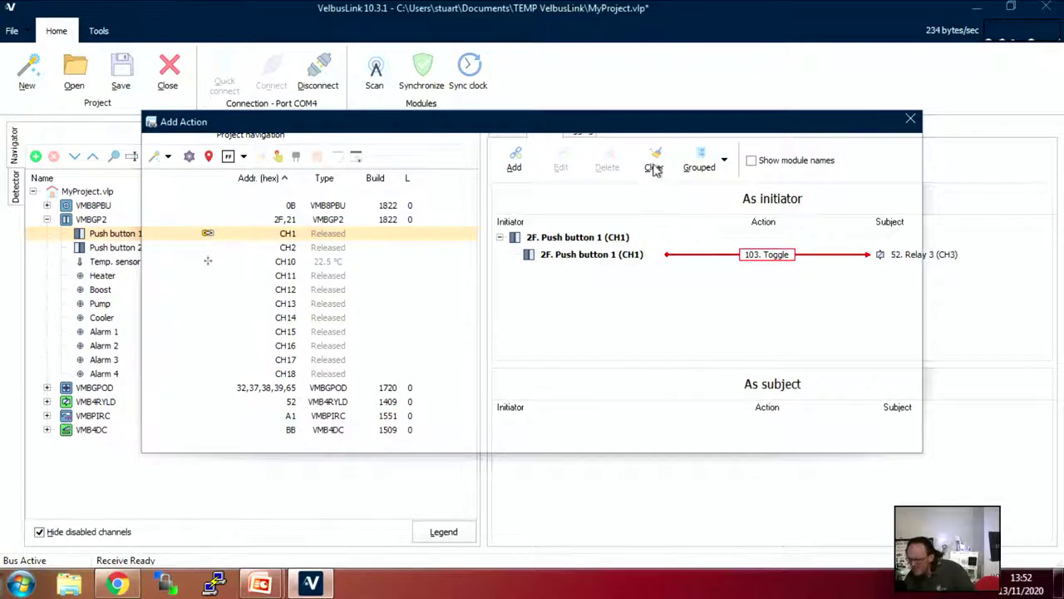
left_click_drag(607, 126, 550, 155)
left_click(857, 151)
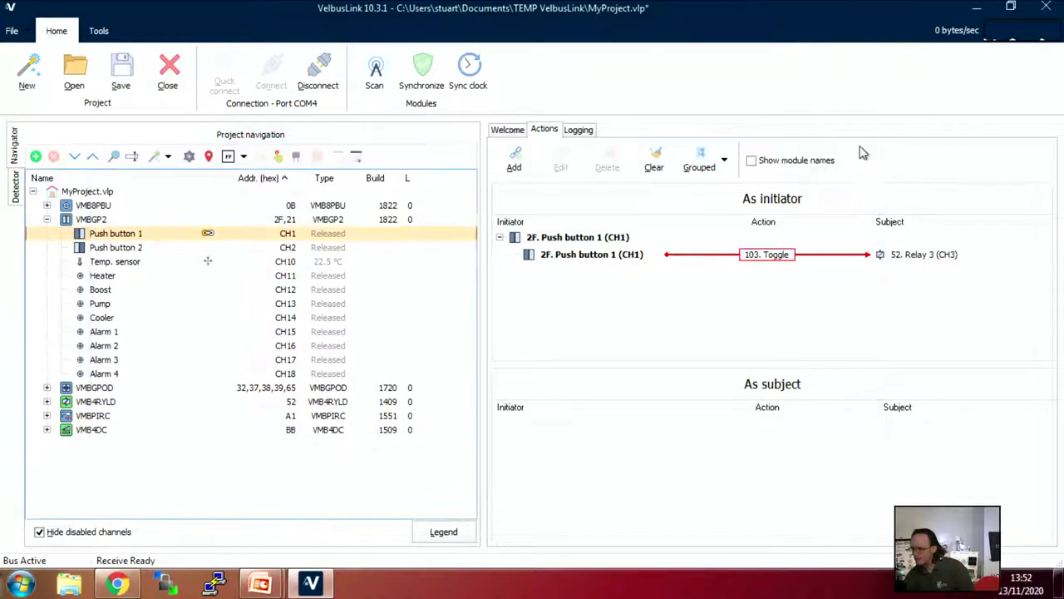
Step: Start another action with the detected VMBGP2 Push button 1 as initiator and the detected VMB4RYLD Relay 3 as subject
left_click(515, 165)
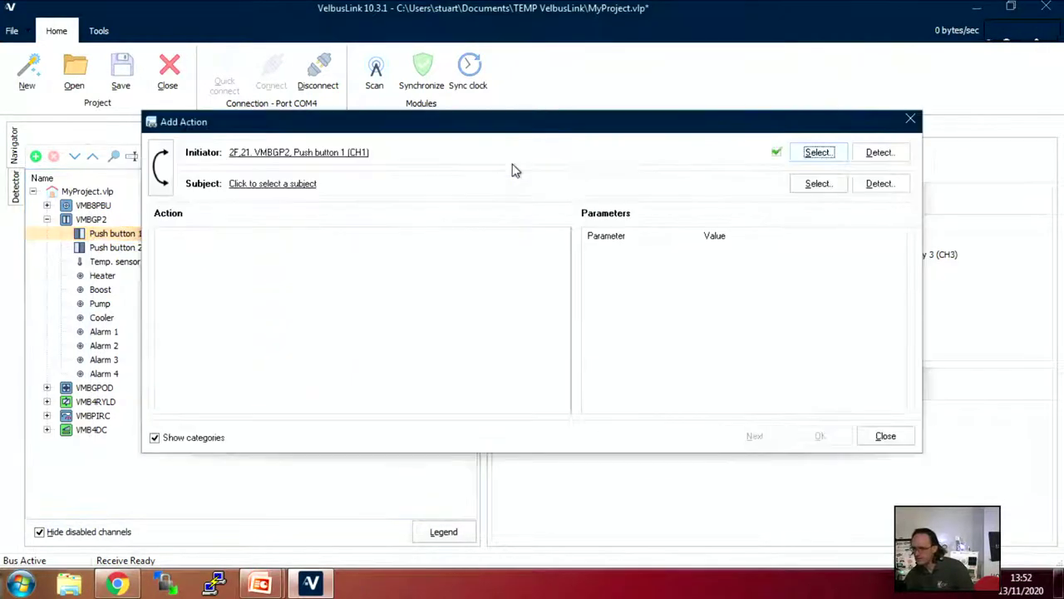
left_click(877, 184)
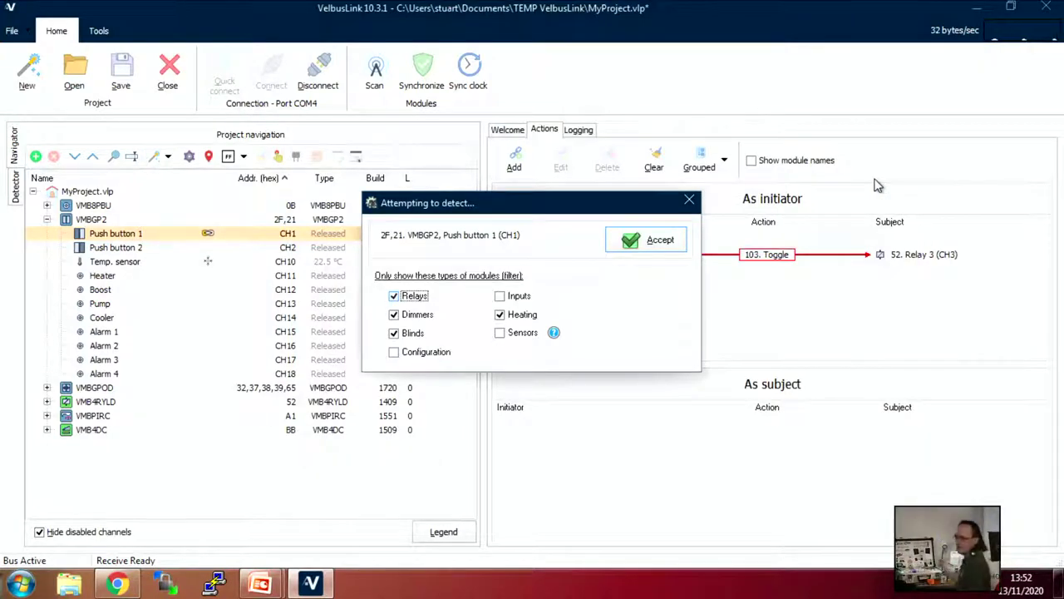
left_click(626, 249)
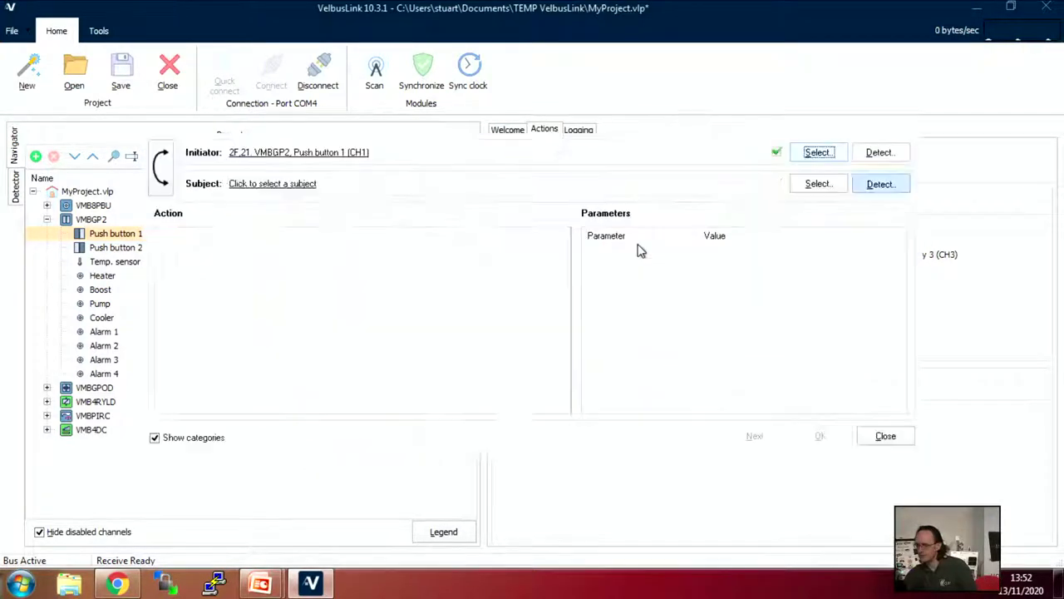
left_click(880, 153)
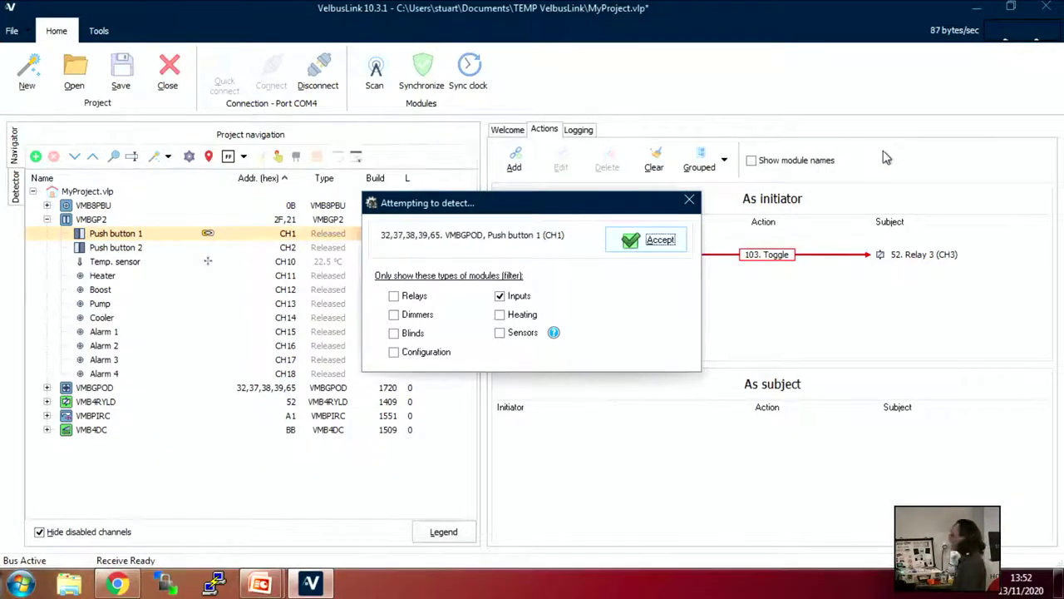
left_click(646, 240)
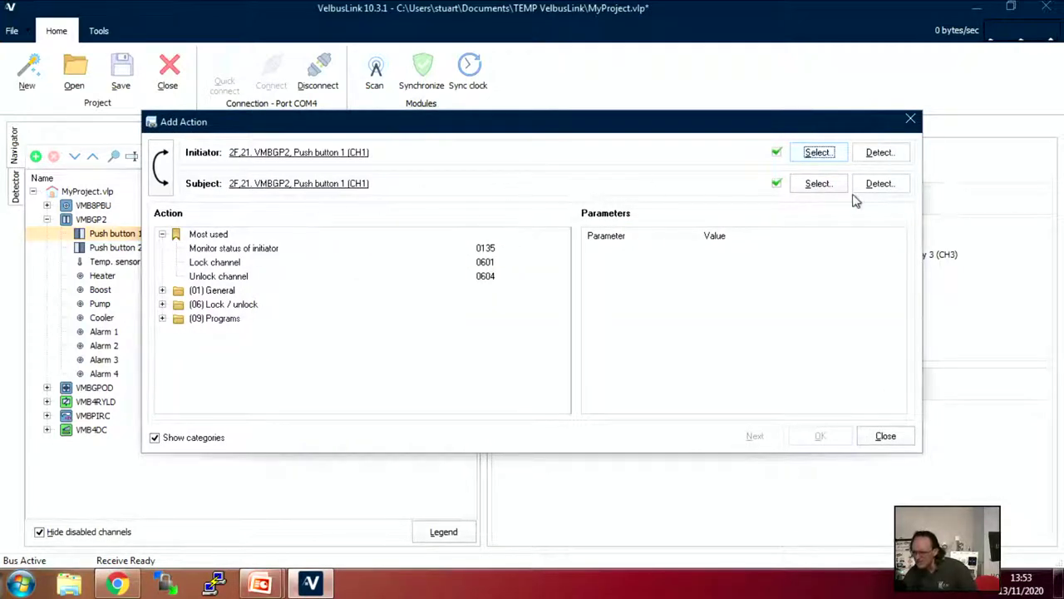
left_click(883, 185)
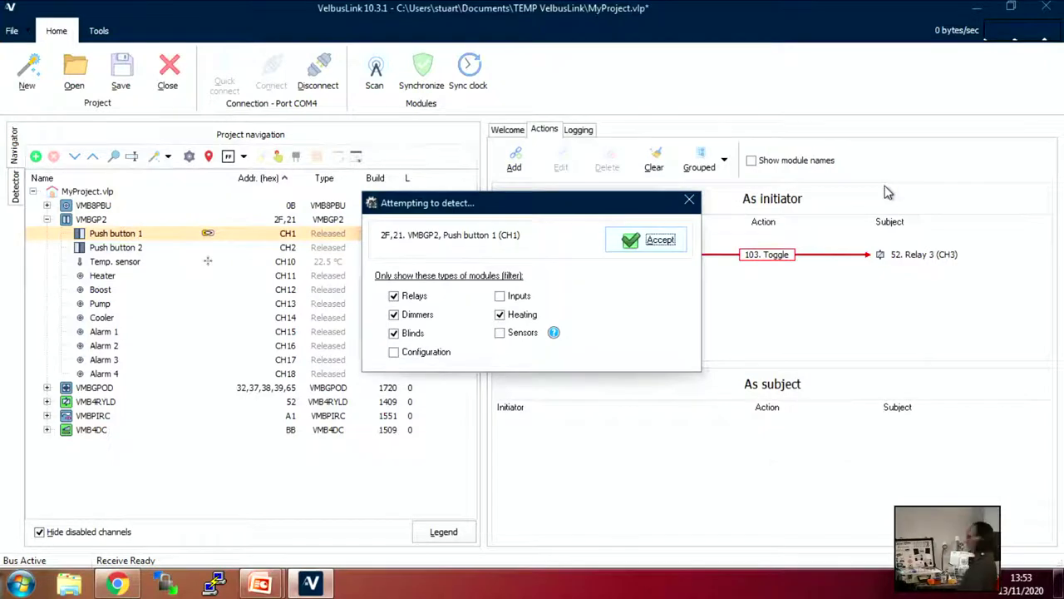
left_click(656, 241)
Step: Try to add a Toggle action for this button and relay pair, and close the action setup
left_click(204, 277)
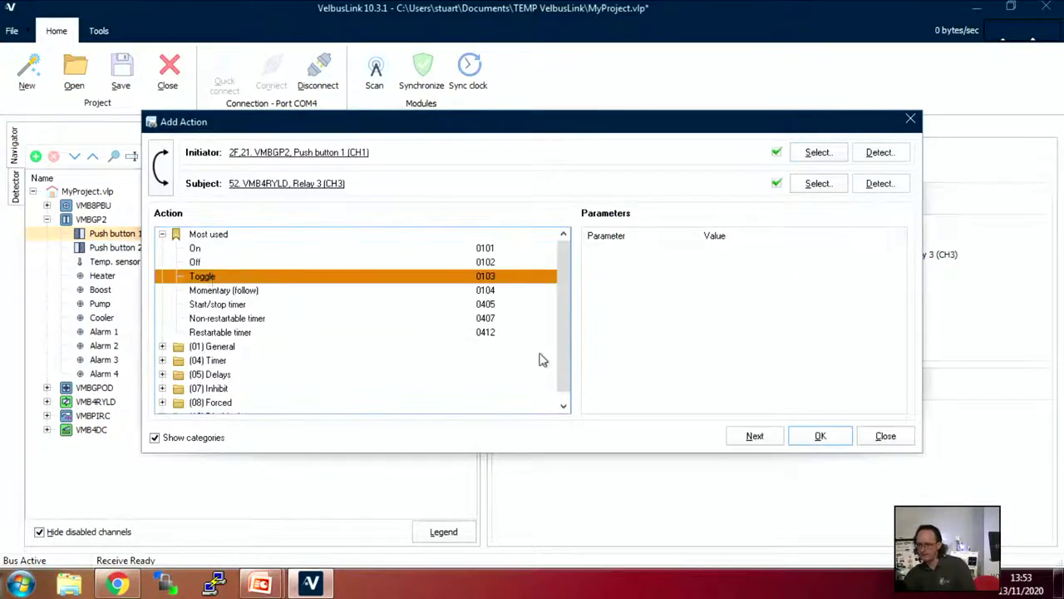
left_click(819, 436)
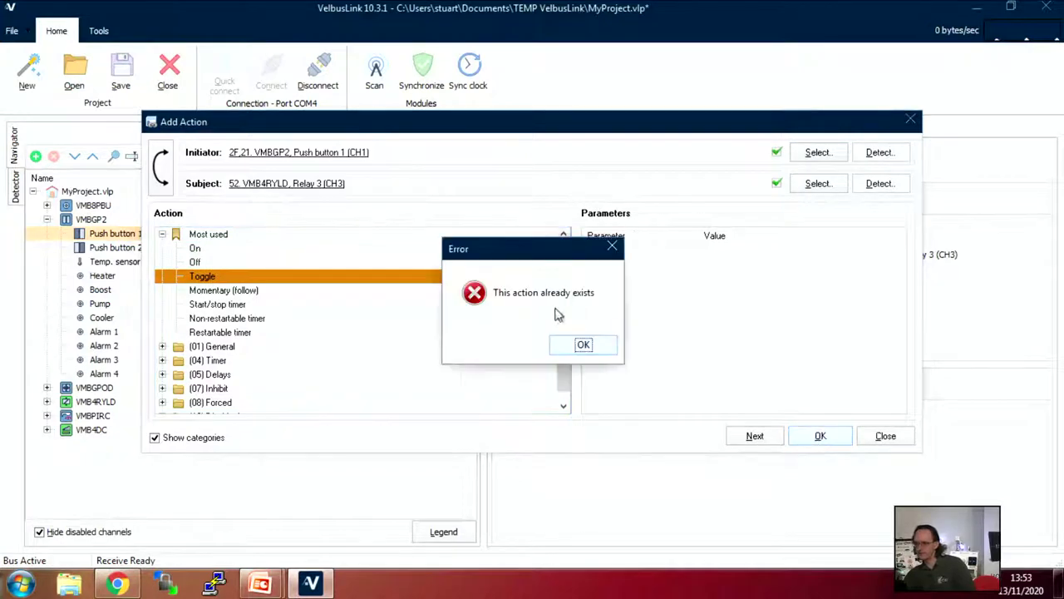
left_click(582, 345)
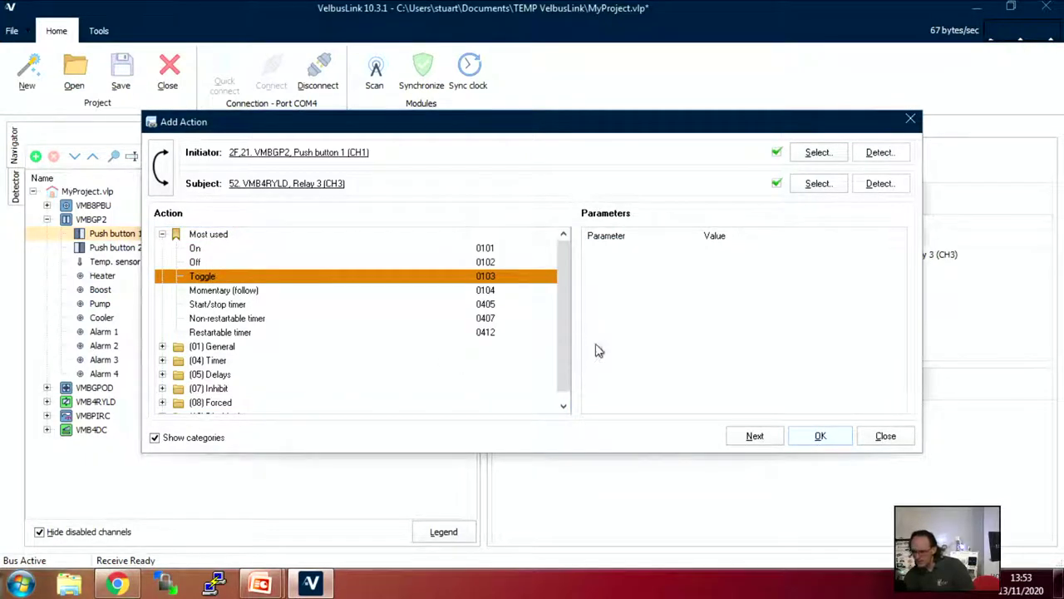
left_click(882, 436)
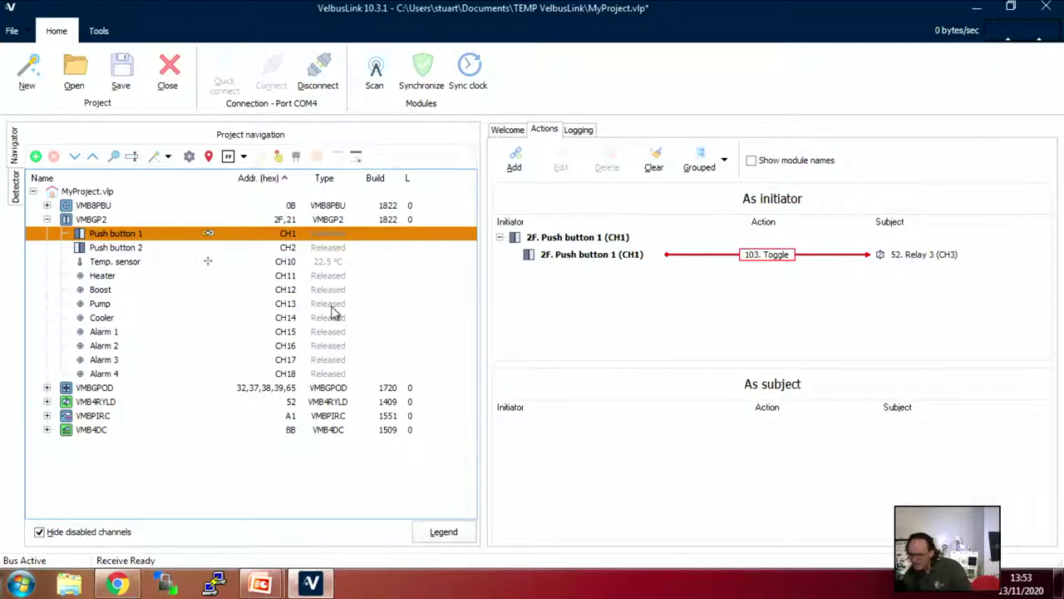
Step: Expand the VMBGPOD module in the project tree and select its Push button 1
left_click(47, 389)
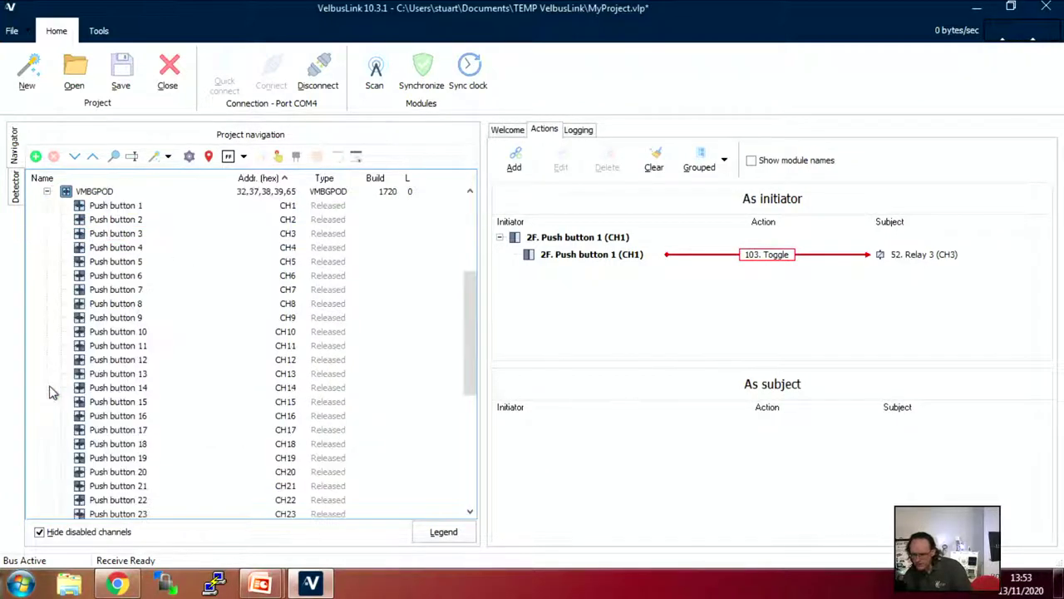
scroll(140, 235, "up", 2)
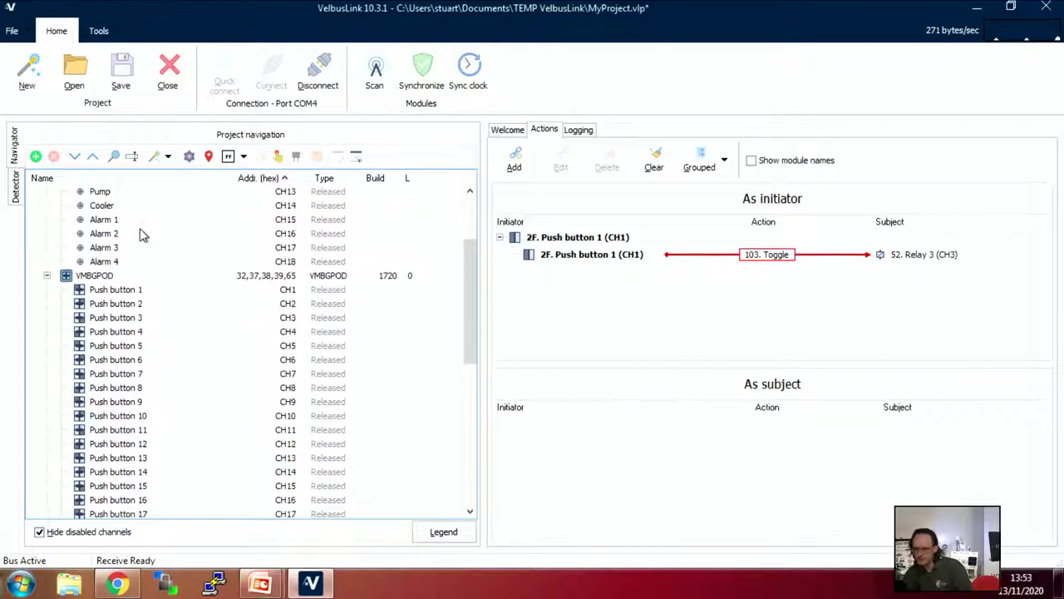
left_click(123, 286)
left_click(125, 291)
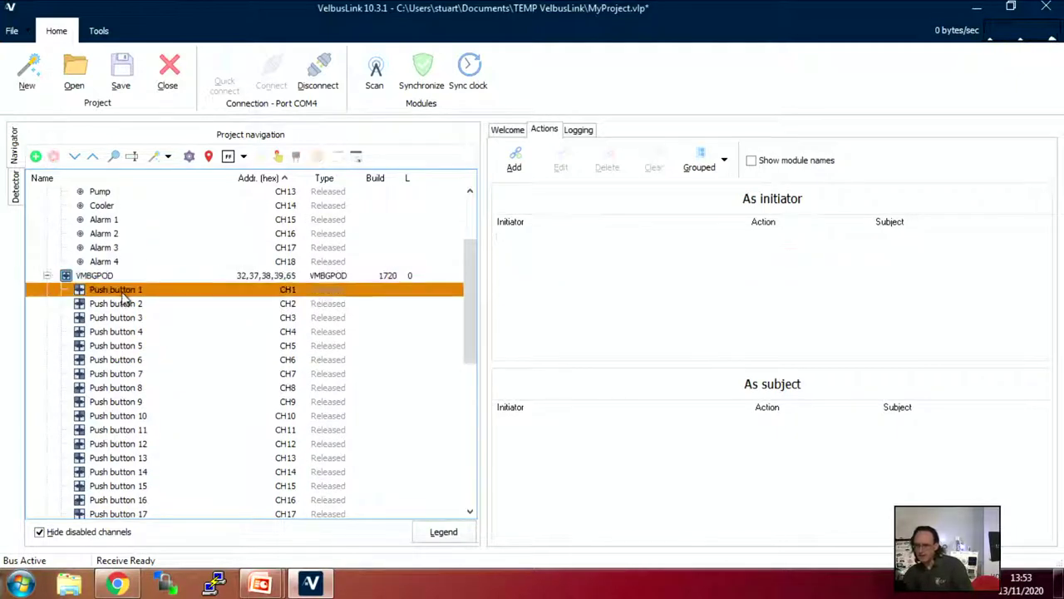
left_click(512, 164)
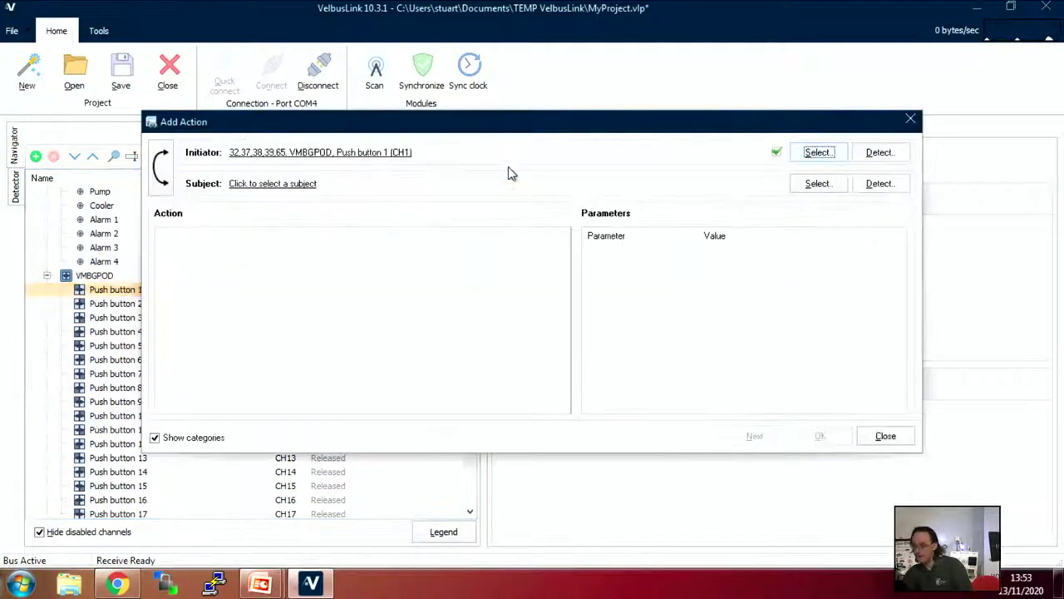
left_click(903, 184)
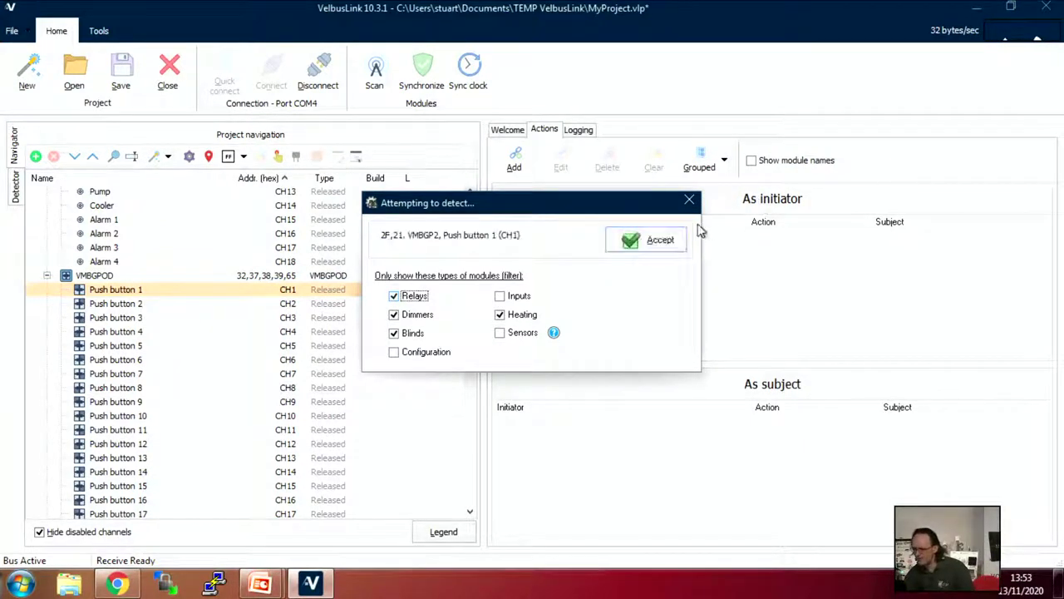
left_click(637, 248)
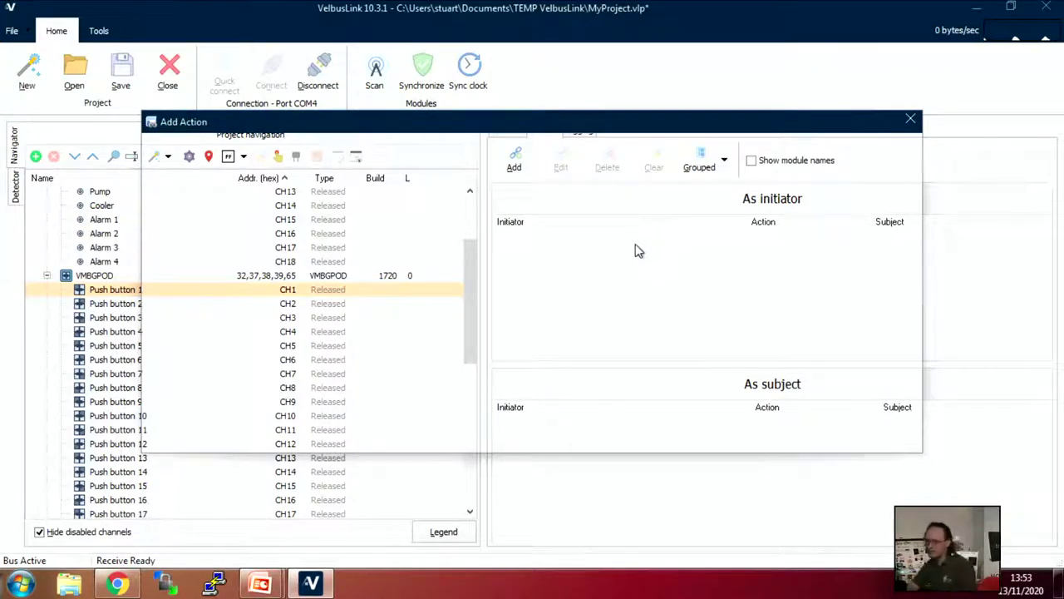
left_click(910, 119)
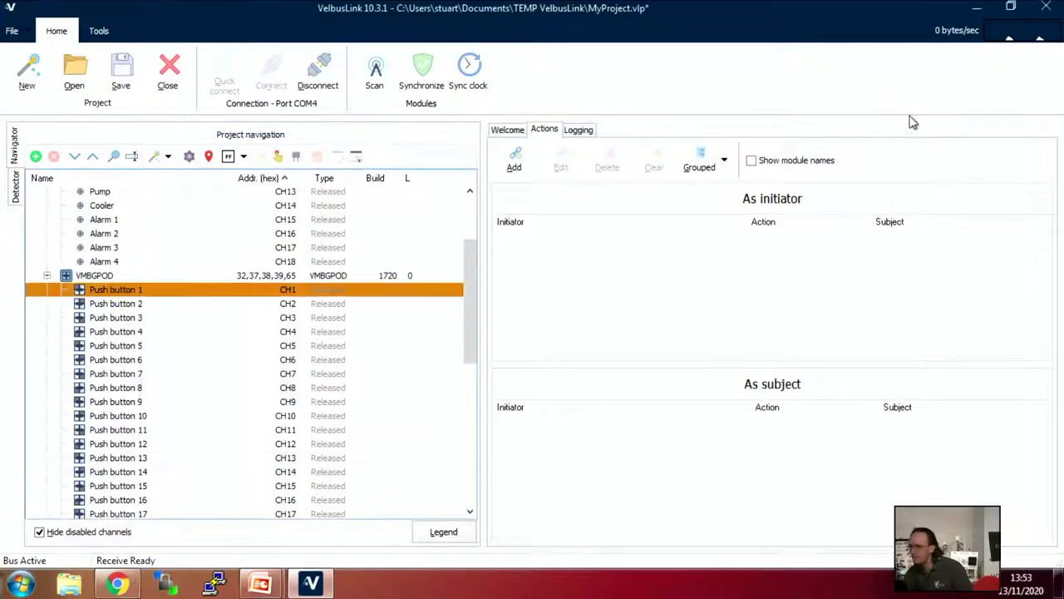
Step: Start a new action from VMBGPOD Push button 1 and choose VMB4RYLD Relay 3 (CH3) as its subject
left_click(511, 160)
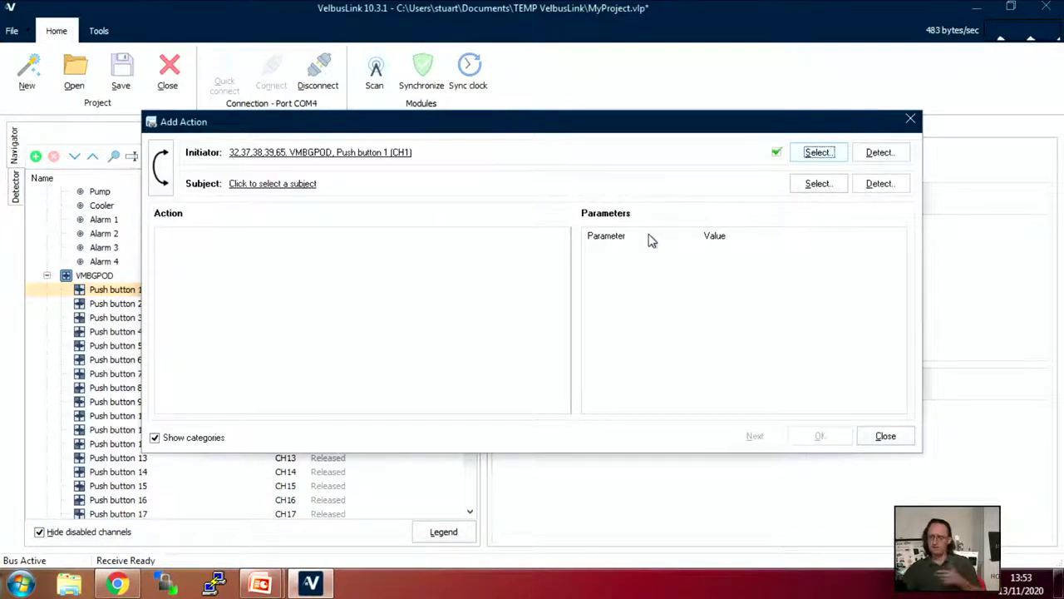
left_click(817, 184)
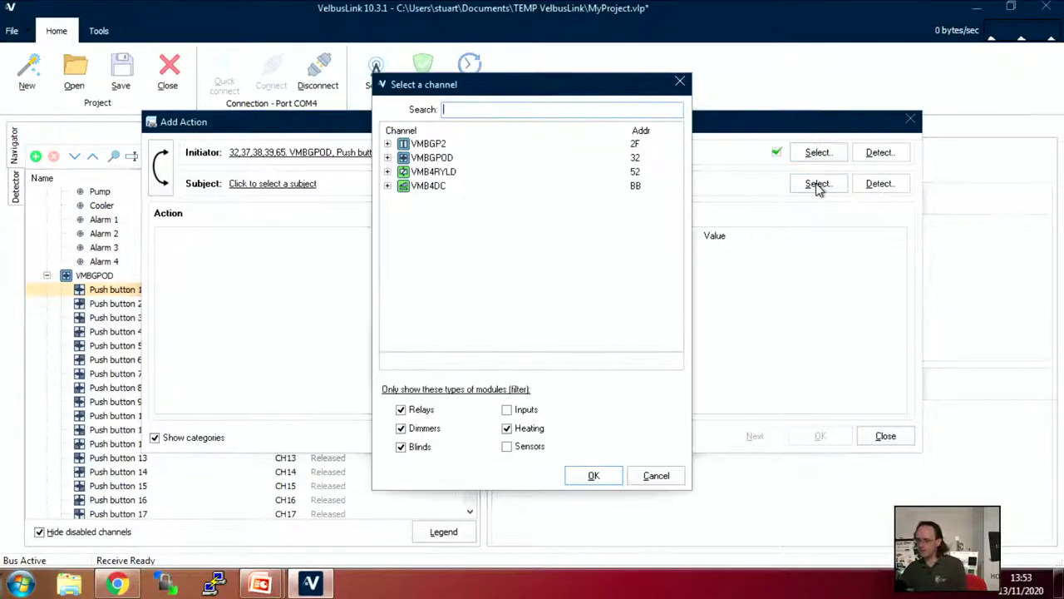
left_click(387, 173)
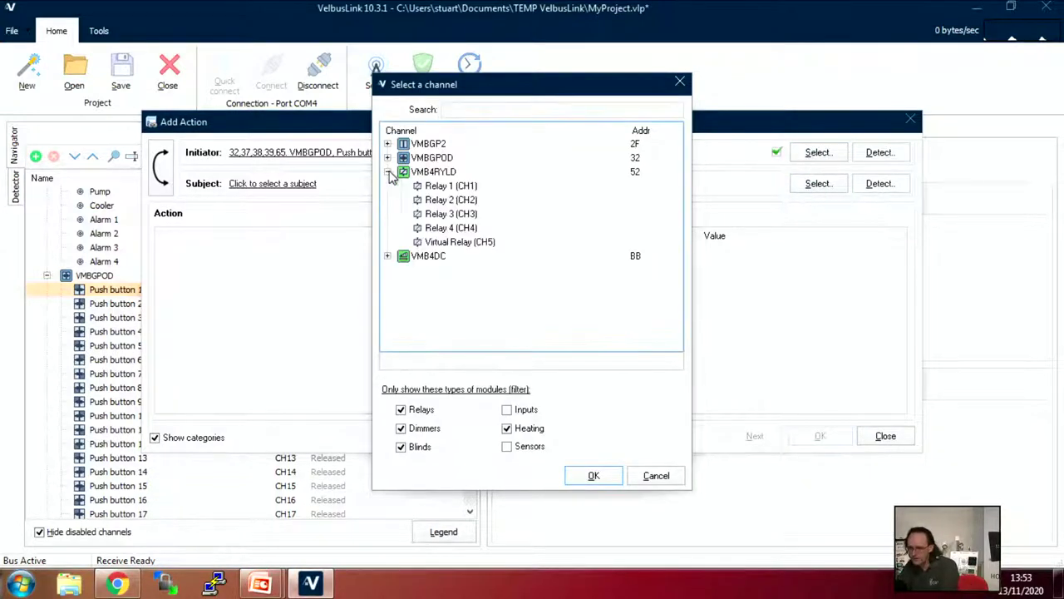
left_click(438, 215)
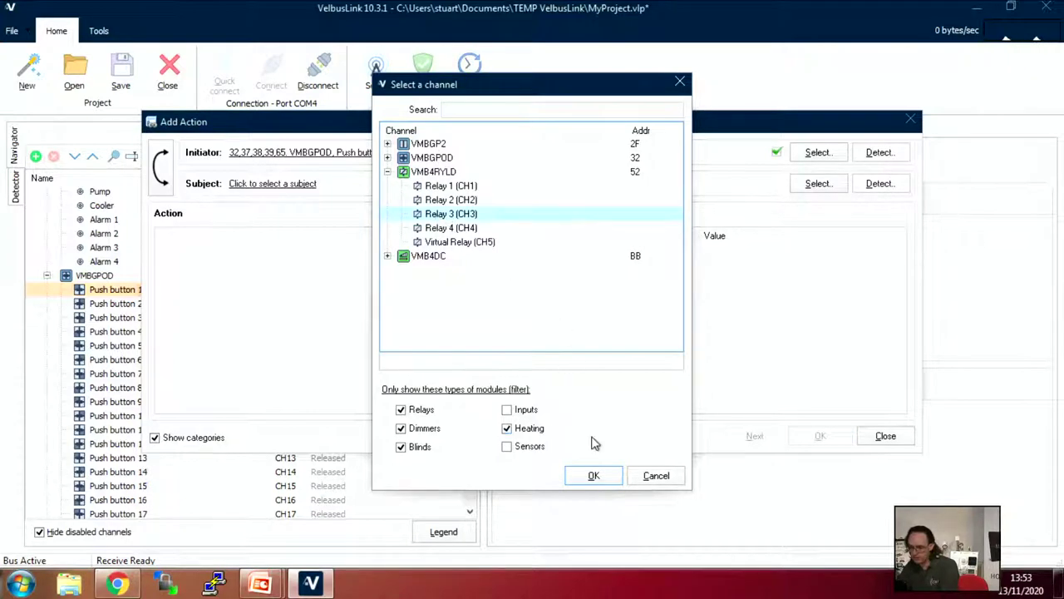
left_click(592, 476)
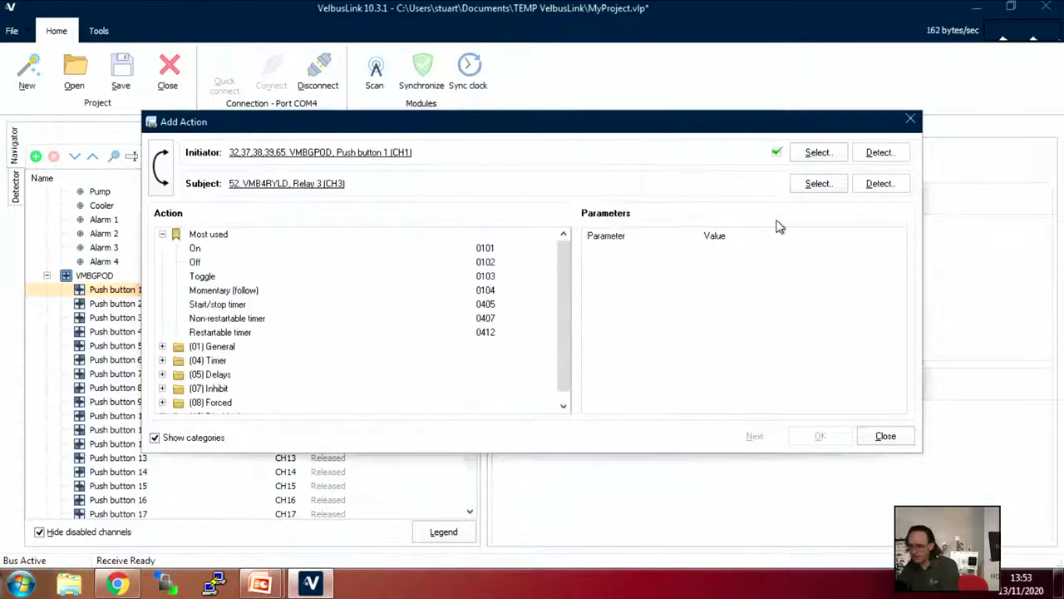
Step: Choose VMBGPOD Push button 1 (CH1) again as the action's initiator from the channel selection
left_click(819, 155)
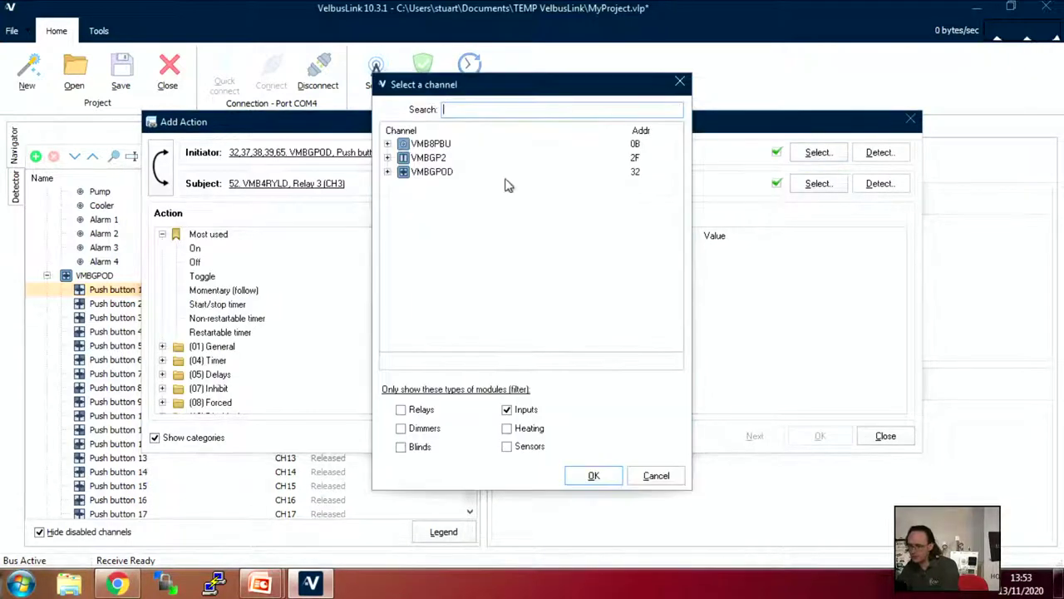
left_click(388, 172)
left_click(453, 172)
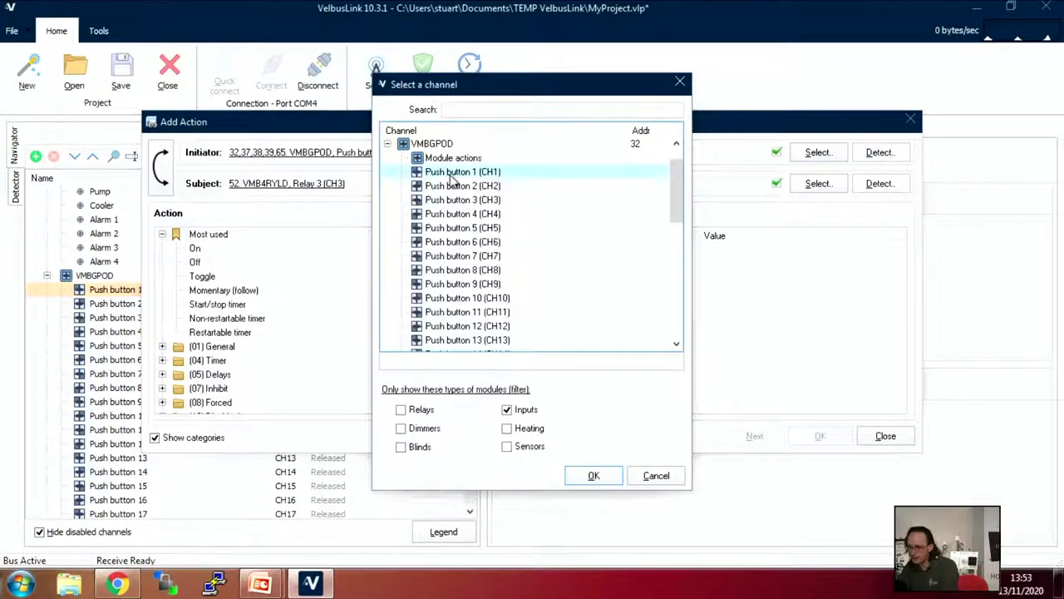
left_click(590, 475)
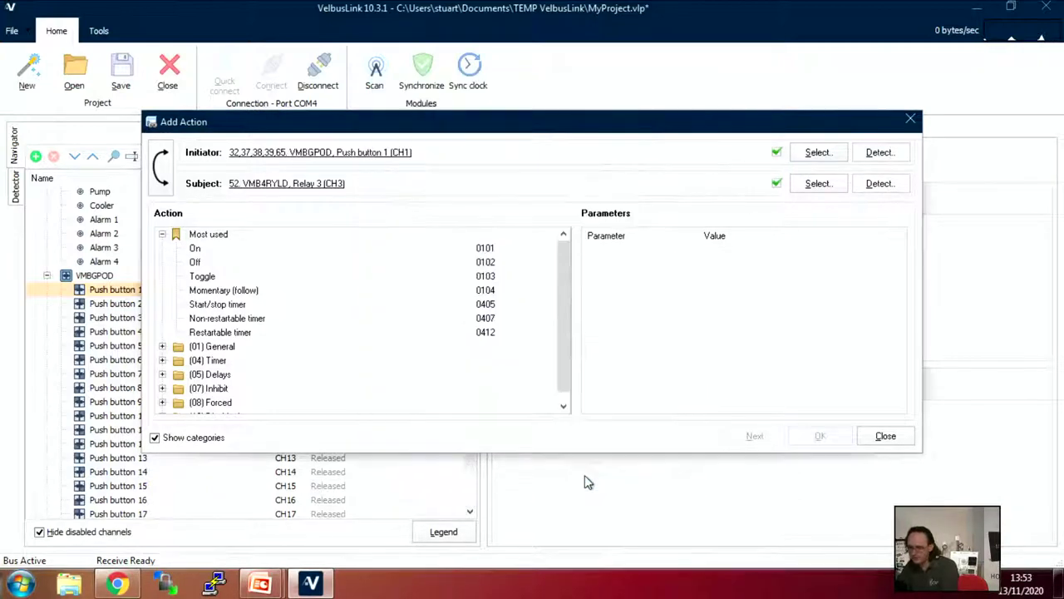
Step: Add the Toggle action between this button and relay, and write the change to the VMB4RYLD module
left_click(203, 276)
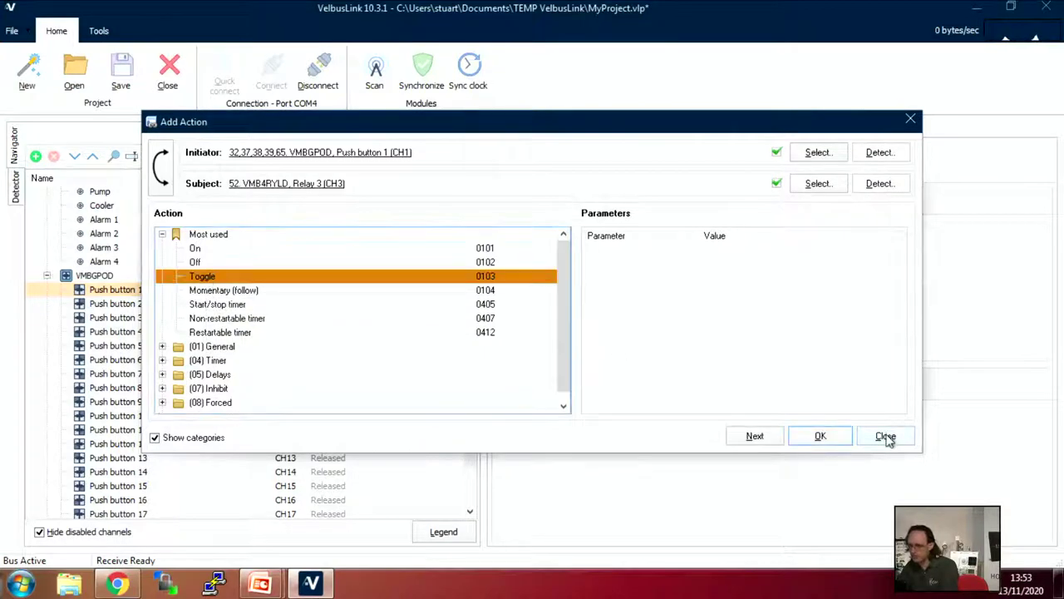
left_click(832, 440)
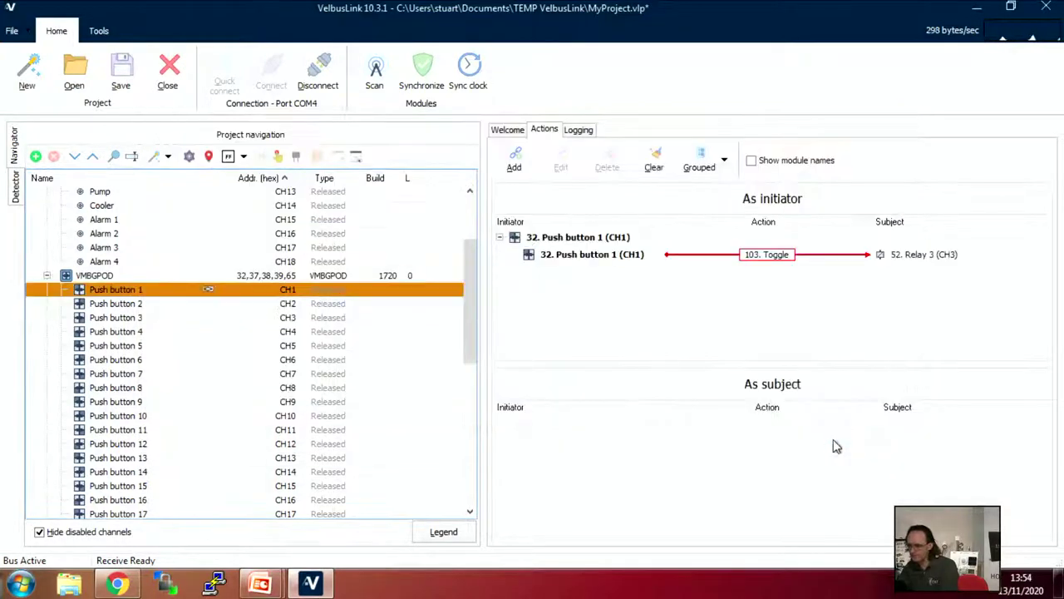
left_click(421, 70)
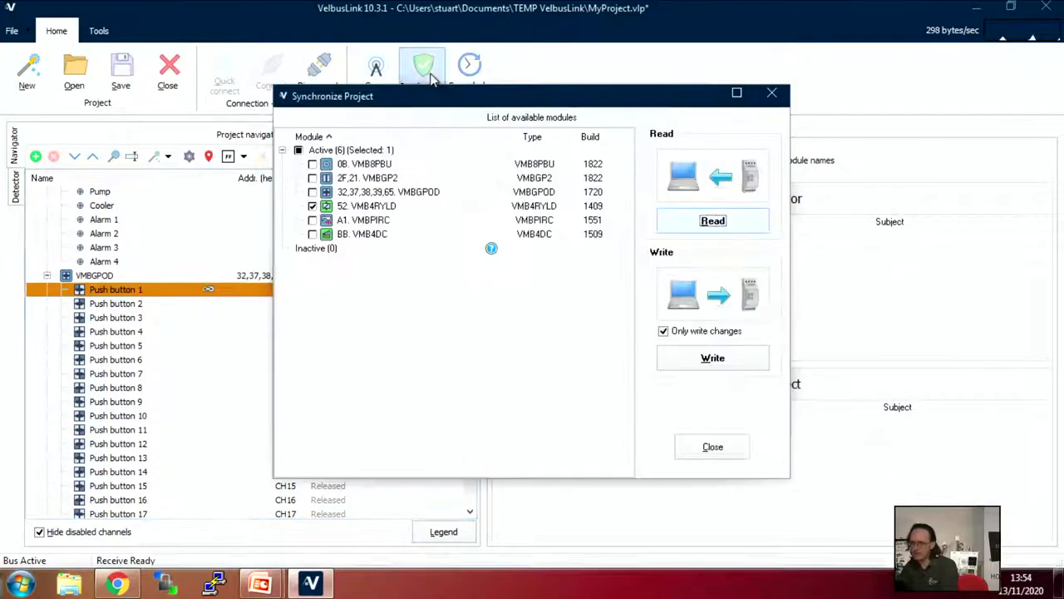
left_click(693, 360)
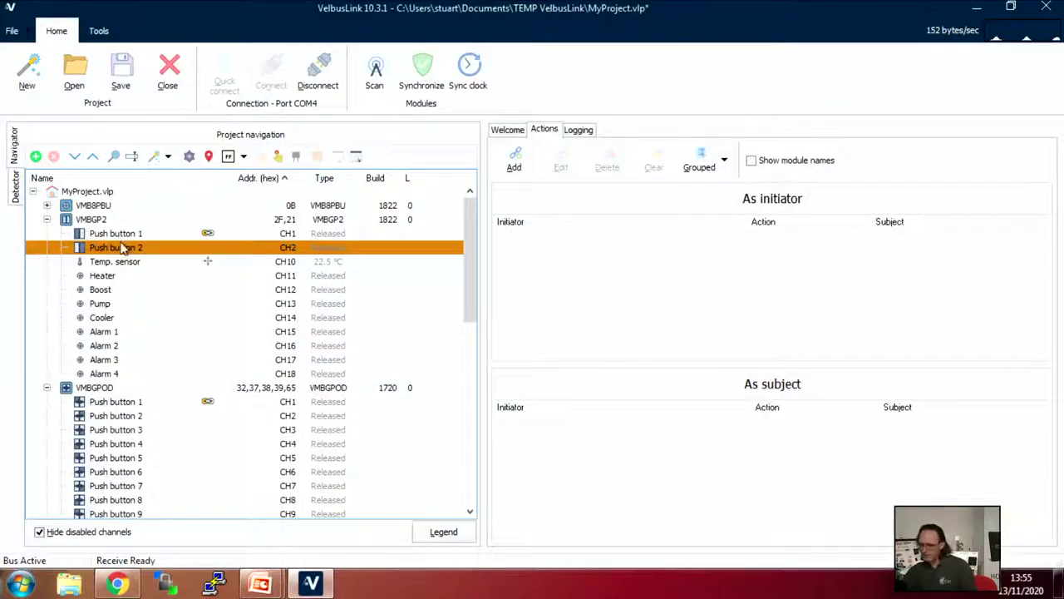
Step: Start a new action from VMBGP2 Push button 2 and rename VMB4DC Dimmer 4 as "White name" while selecting the subject
left_click(512, 160)
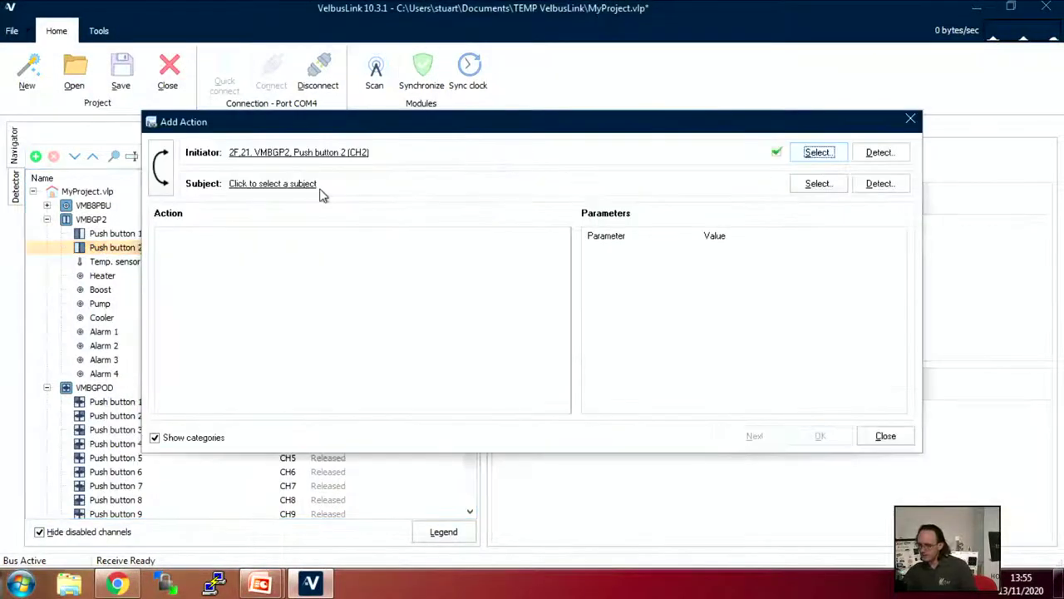
left_click(818, 184)
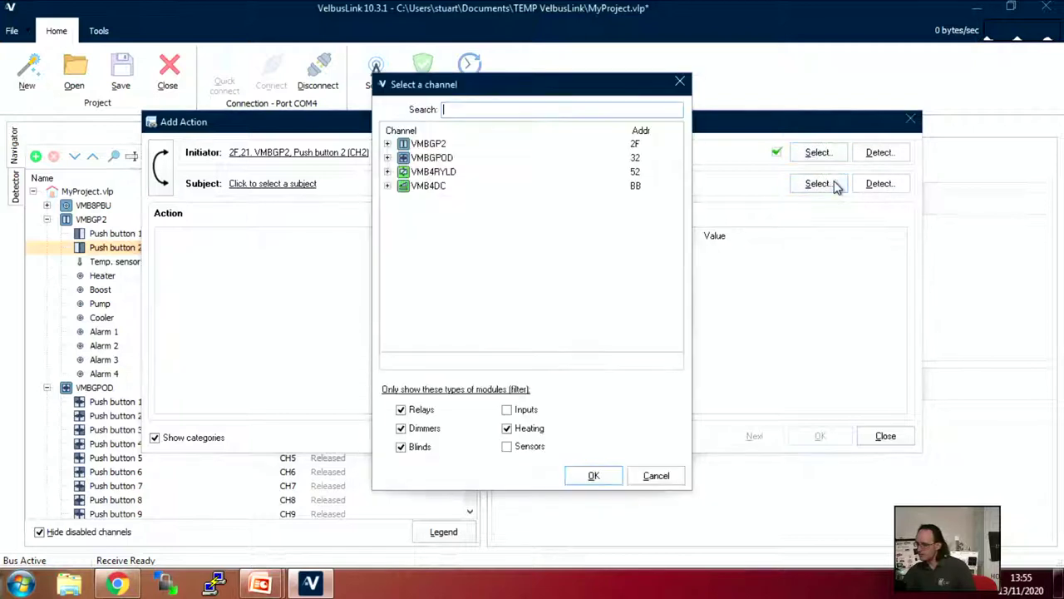
left_click(387, 186)
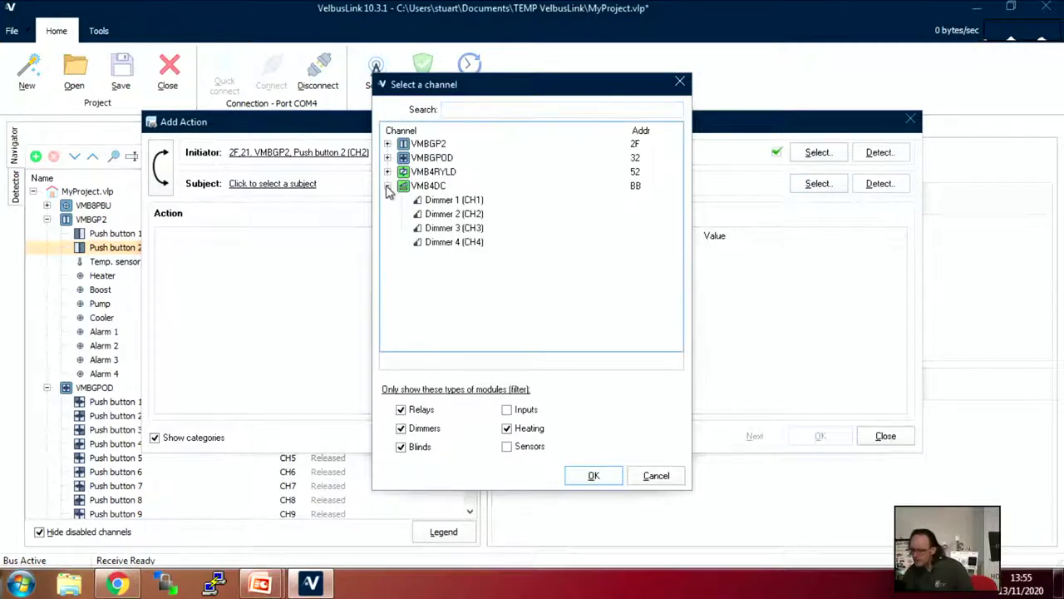
left_click(440, 244)
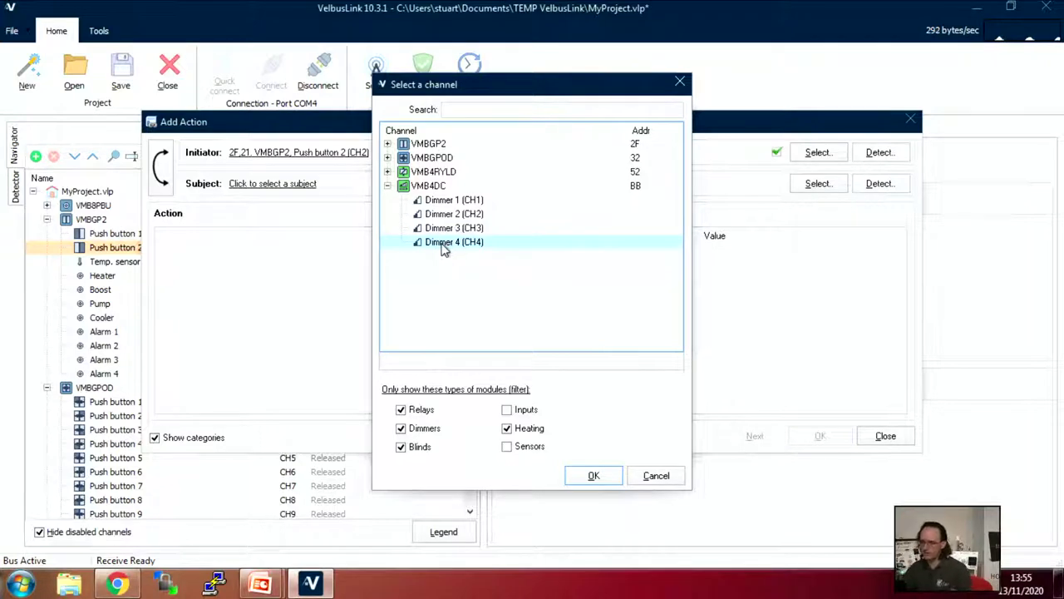
left_click(441, 244)
type("White name")
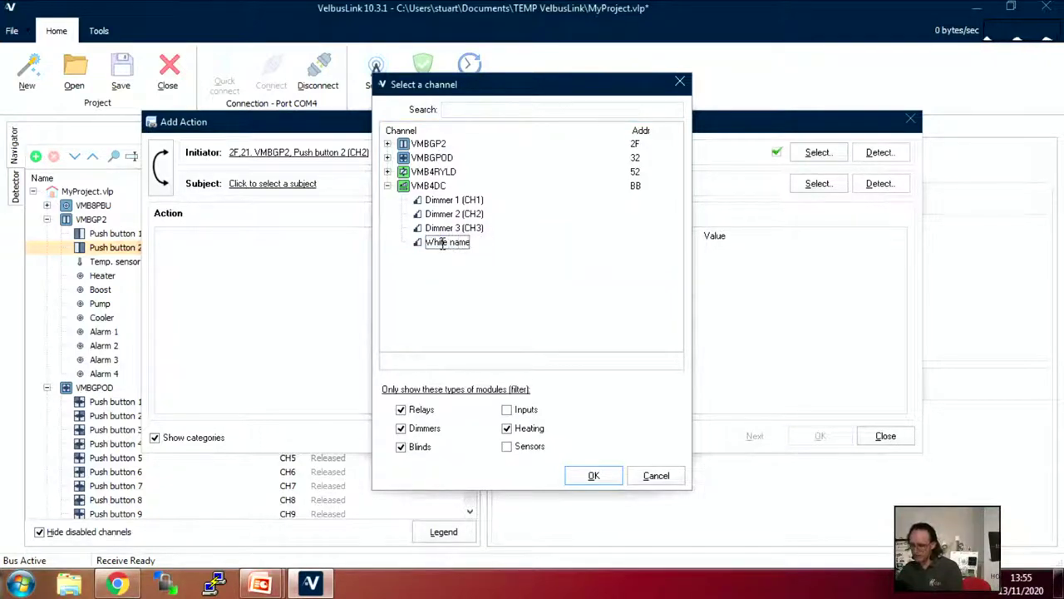
key("Return")
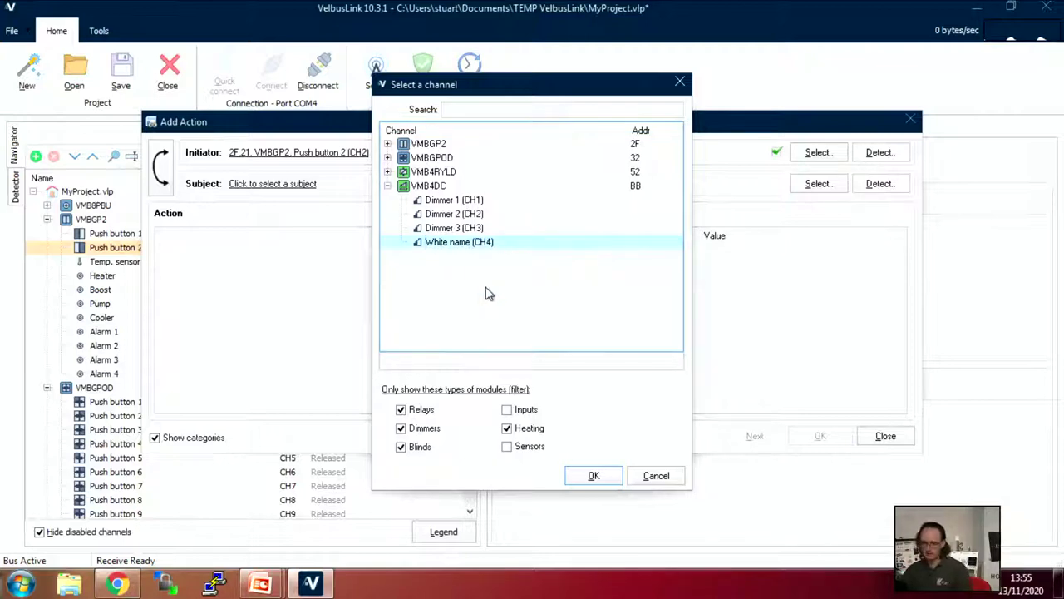
Step: Rename the VMB4DC module as "Dopwnstairs" in the channel selection
left_click(426, 187)
left_click(425, 186)
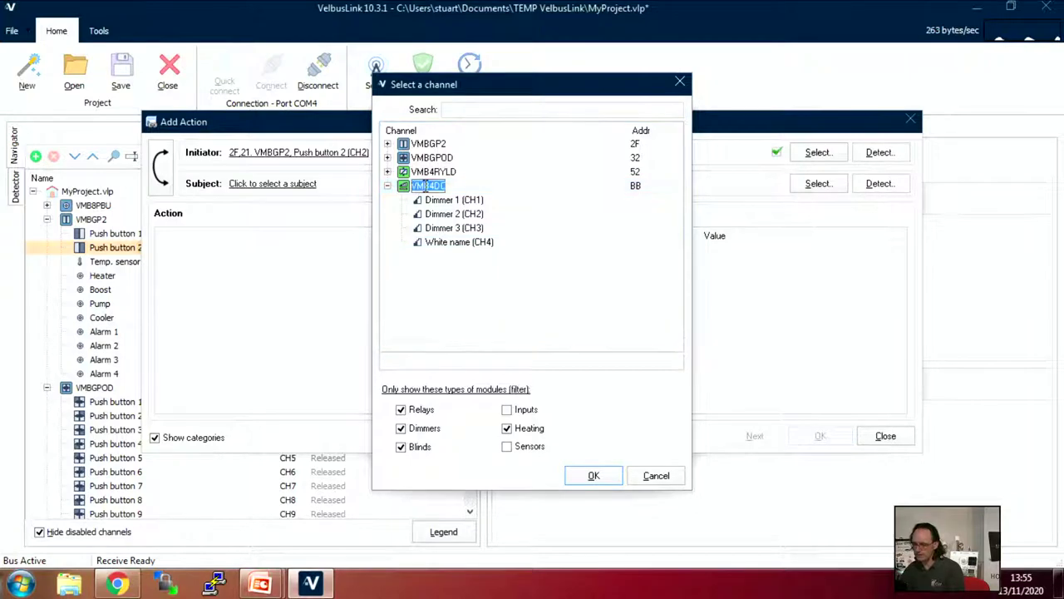
type("Downstairs")
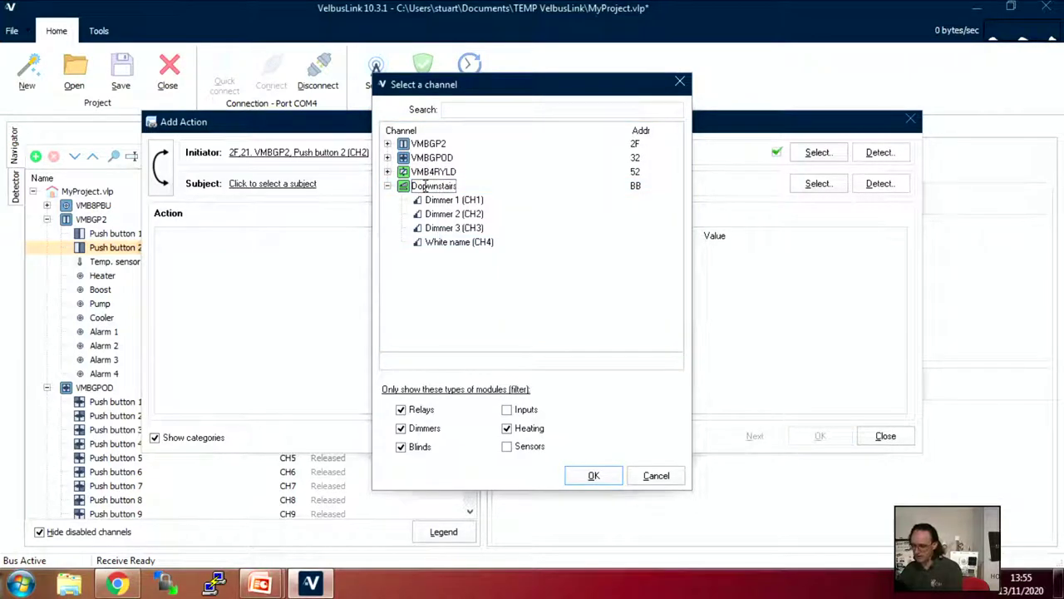
key("Return")
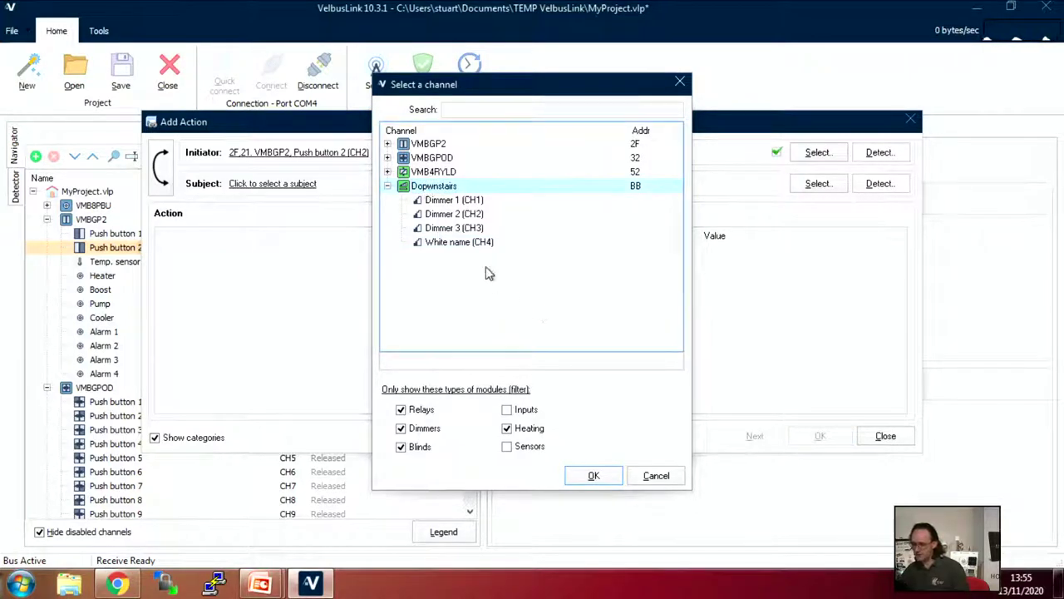
Step: Add a Toggle action from Push button 2 to the White name (CH4) dimmer channel and write it to the module
left_click(460, 243)
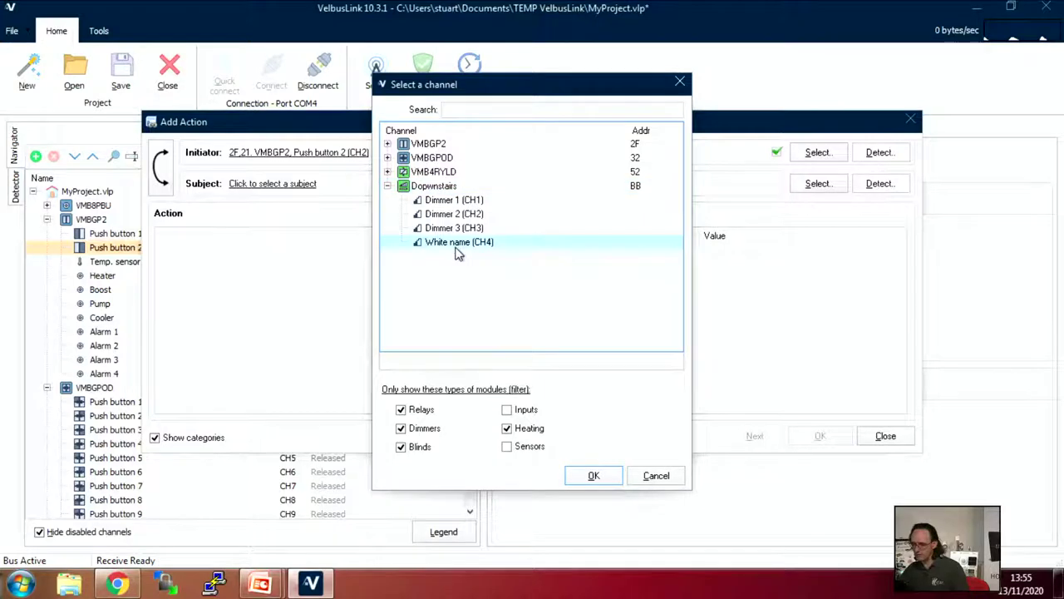
left_click(605, 481)
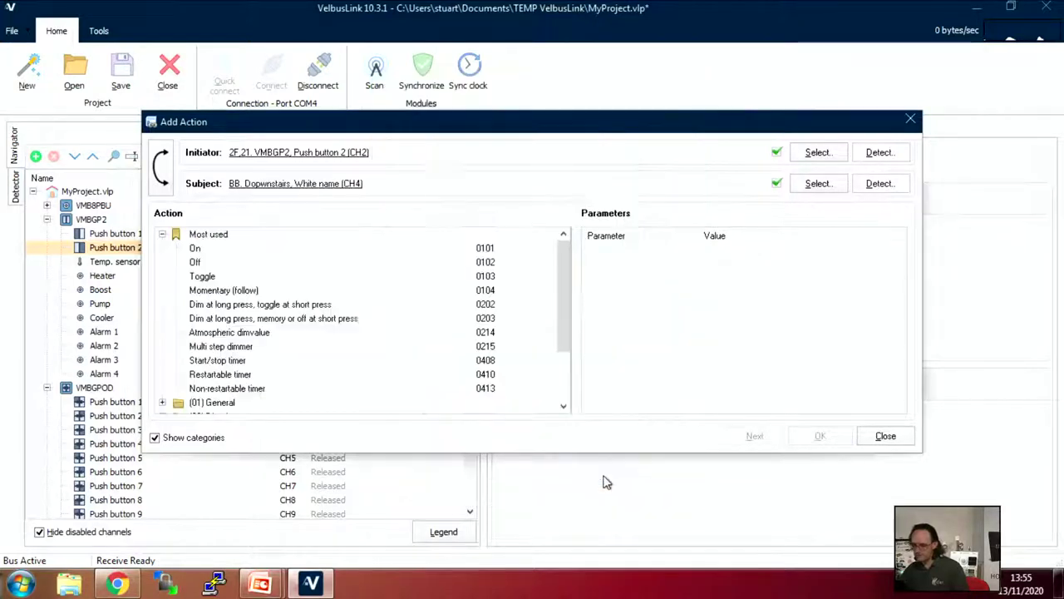
left_click(203, 277)
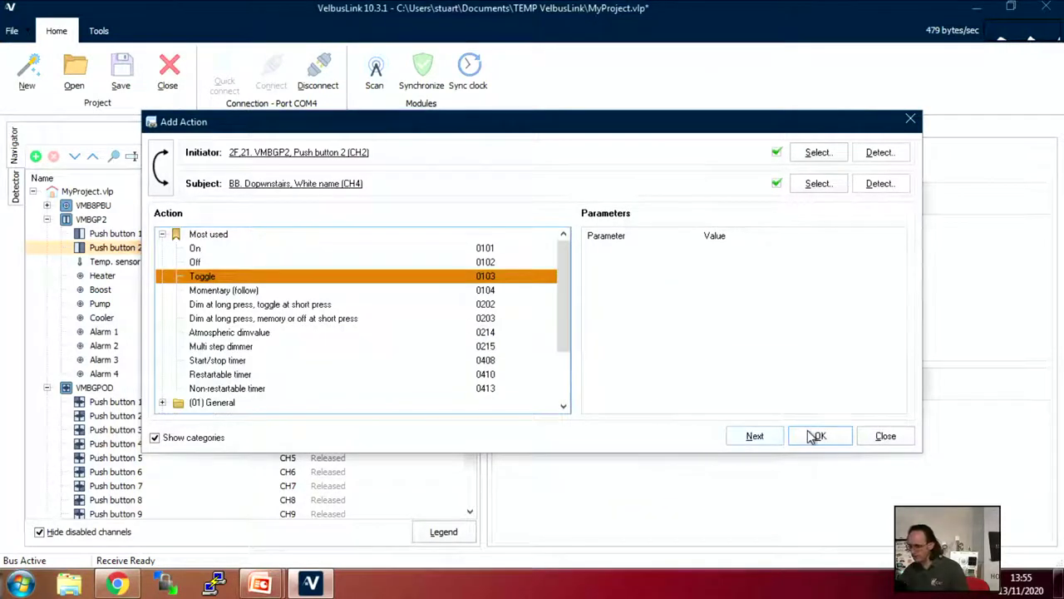
left_click(813, 437)
left_click(422, 71)
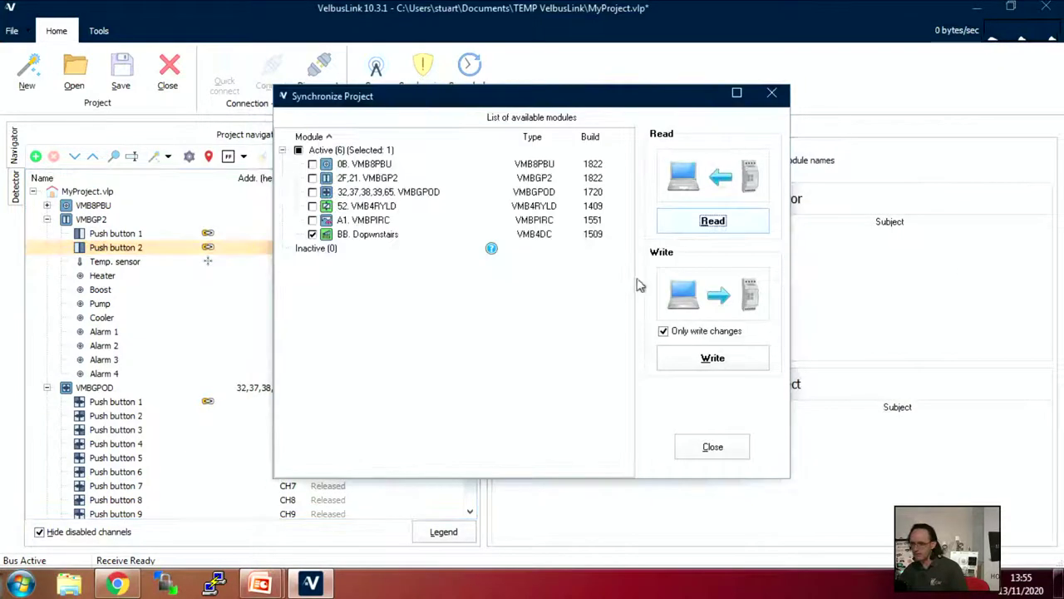
left_click(683, 363)
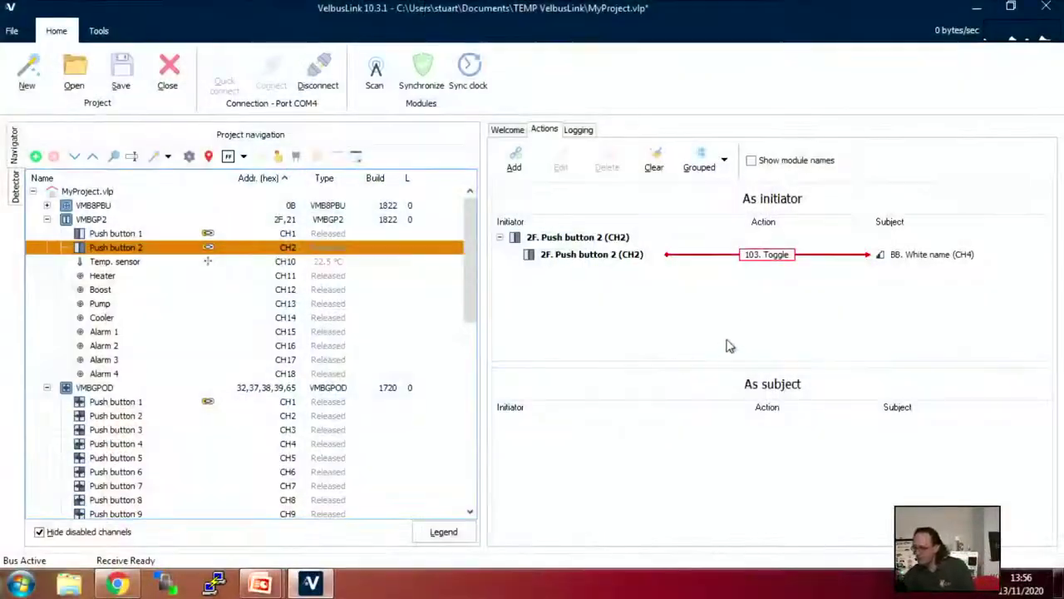
Step: Change the Push button 2 action to "Dim at long press, toggle at short press" with a 7s duration, and write it to the module
double_click(763, 255)
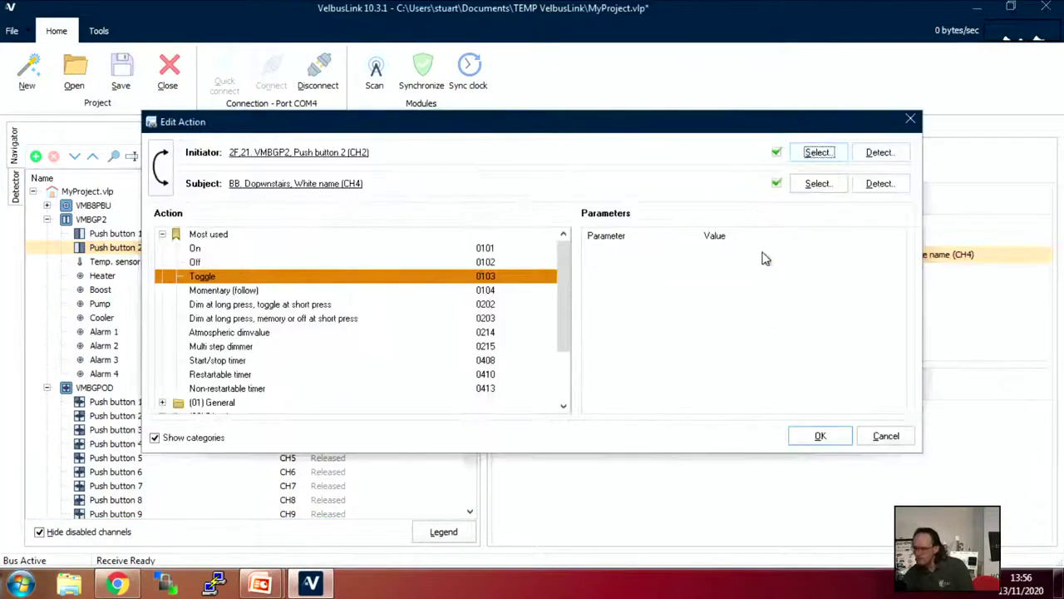
left_click(238, 305)
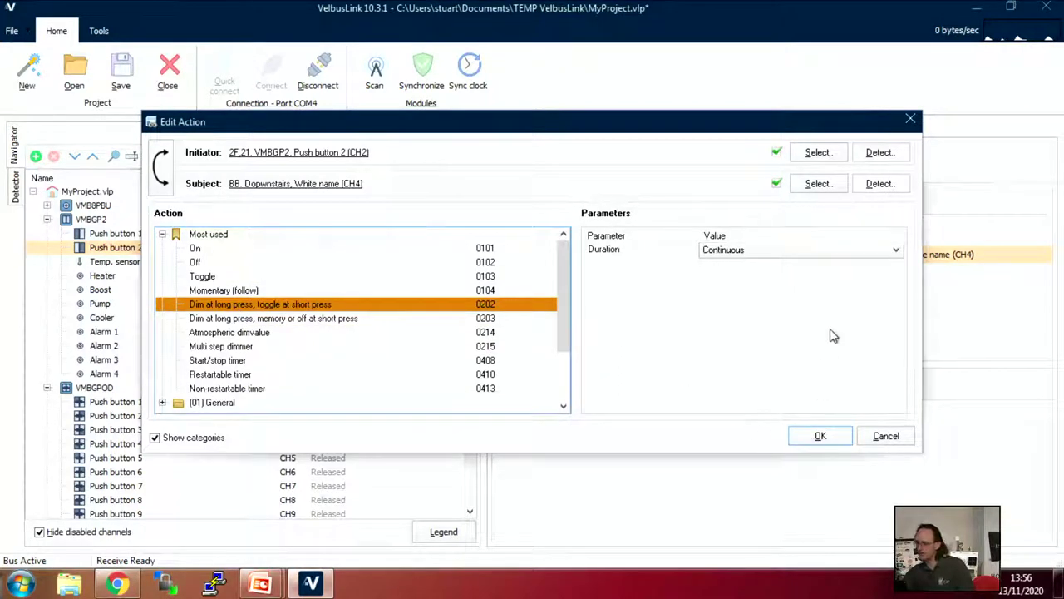
left_click(890, 251)
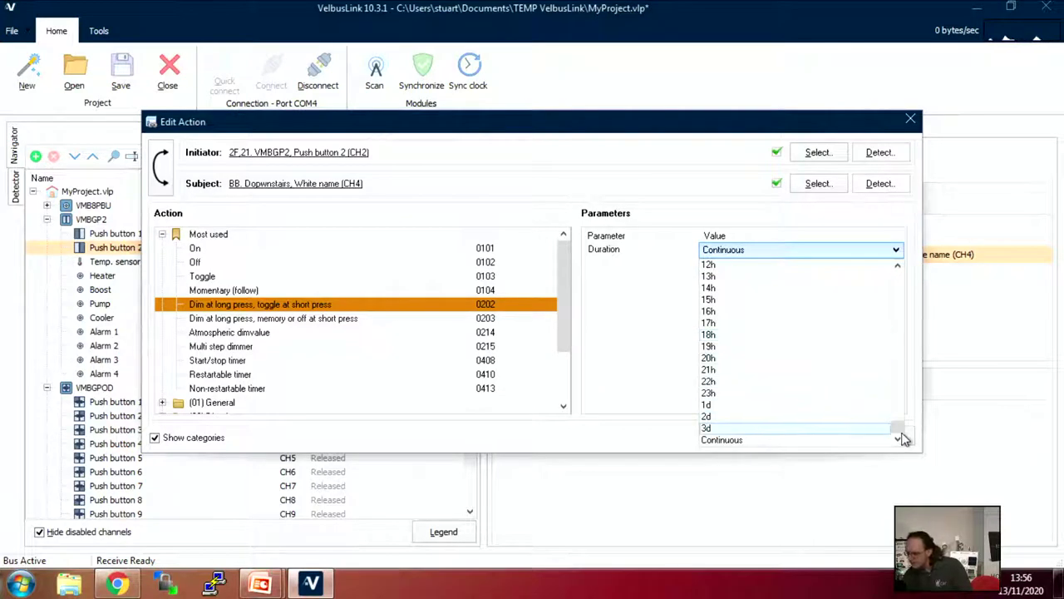
left_click_drag(897, 426, 889, 270)
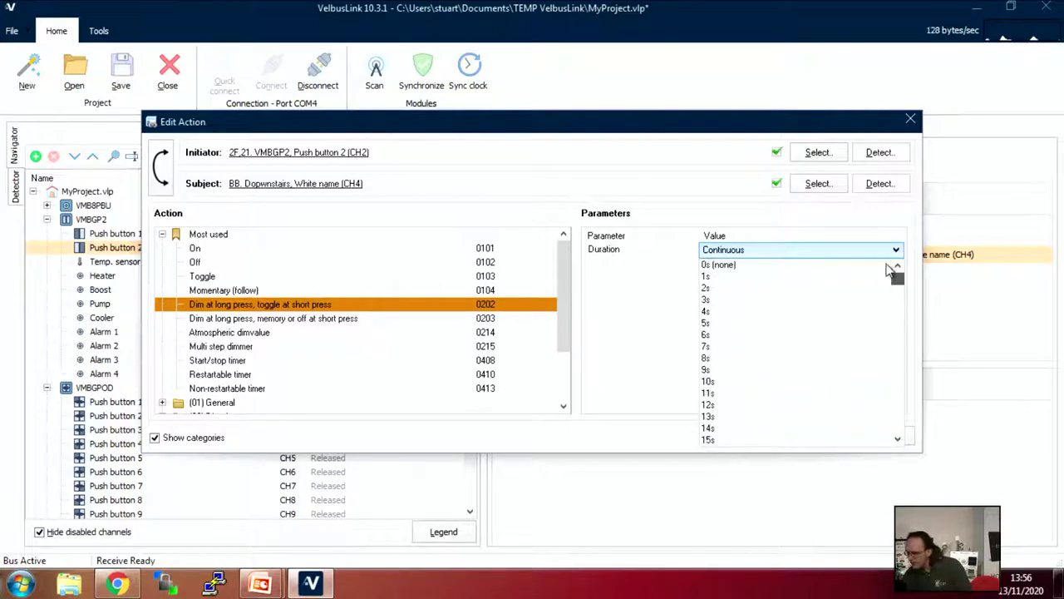
left_click(720, 348)
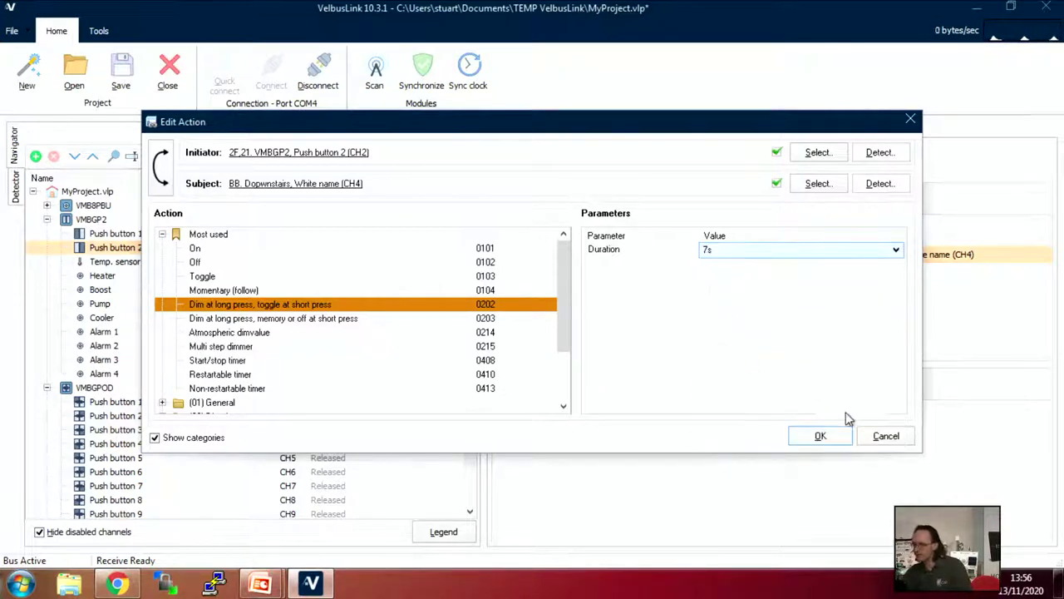
left_click(820, 436)
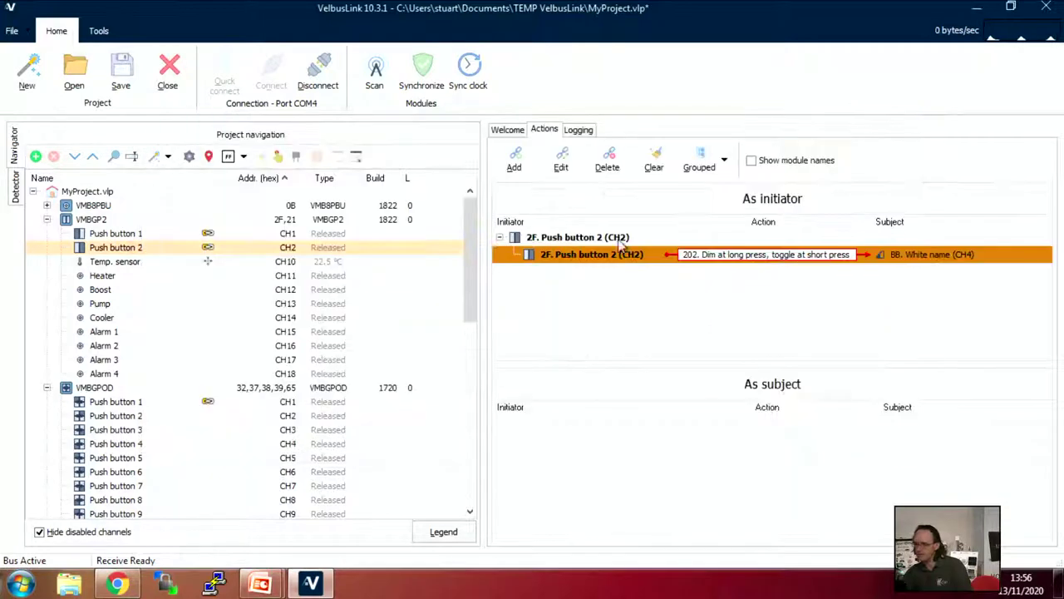
left_click(418, 72)
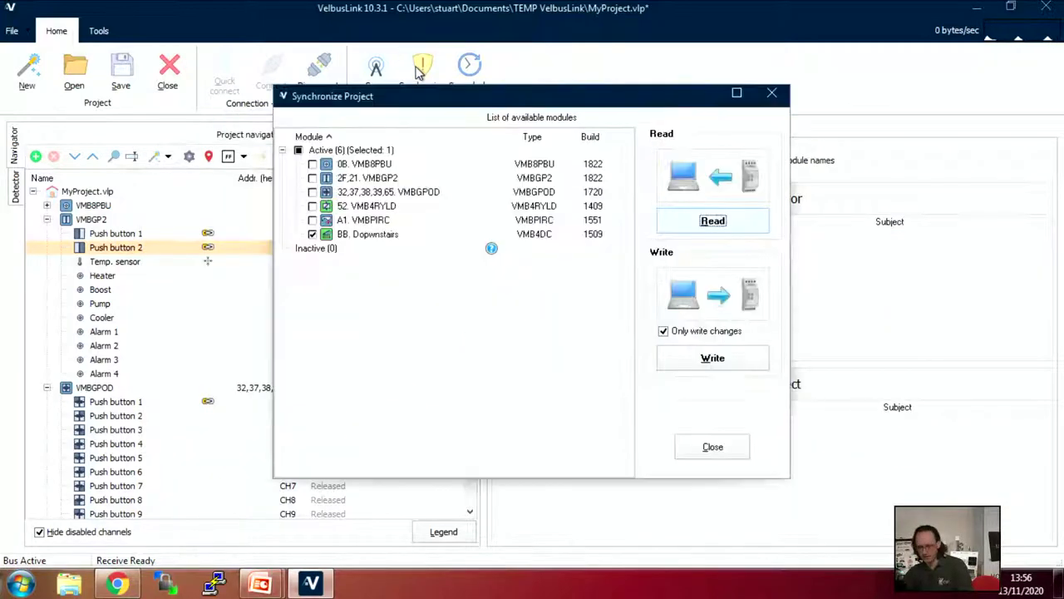
left_click(695, 362)
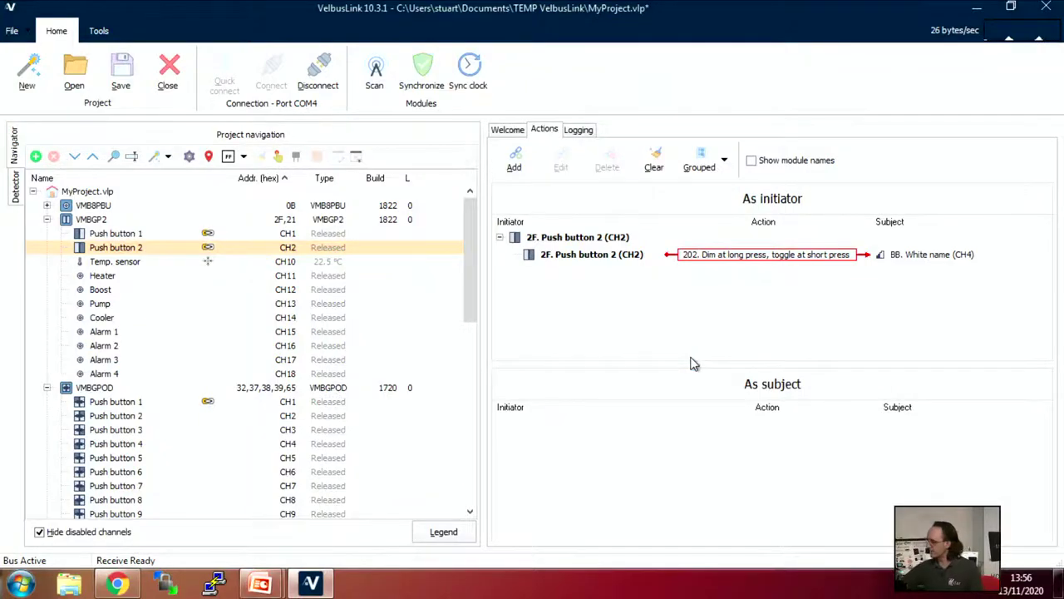
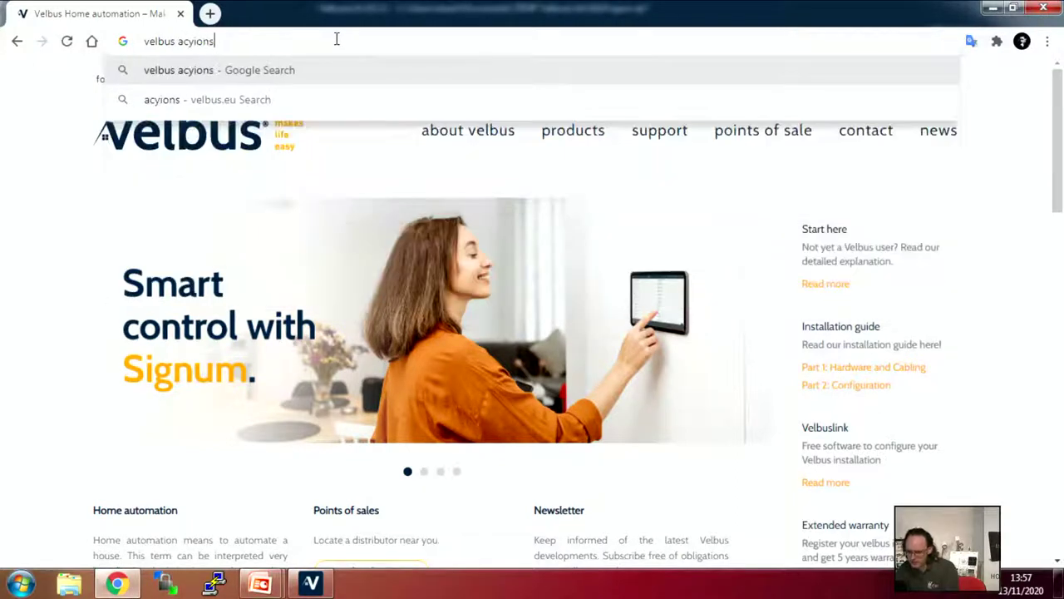
Step: Look up "velbus actions" in the browser and open the English "Overview of Velbus actions" page
key("BackSpace")
key("BackSpace")
key("BackSpace")
key("BackSpace")
type("tions")
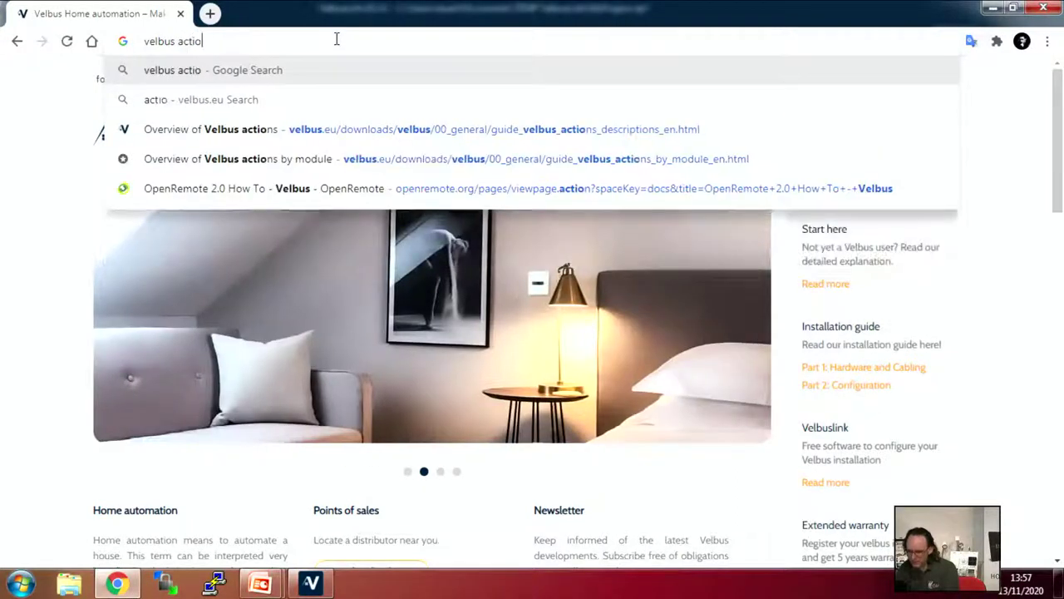
left_click(432, 137)
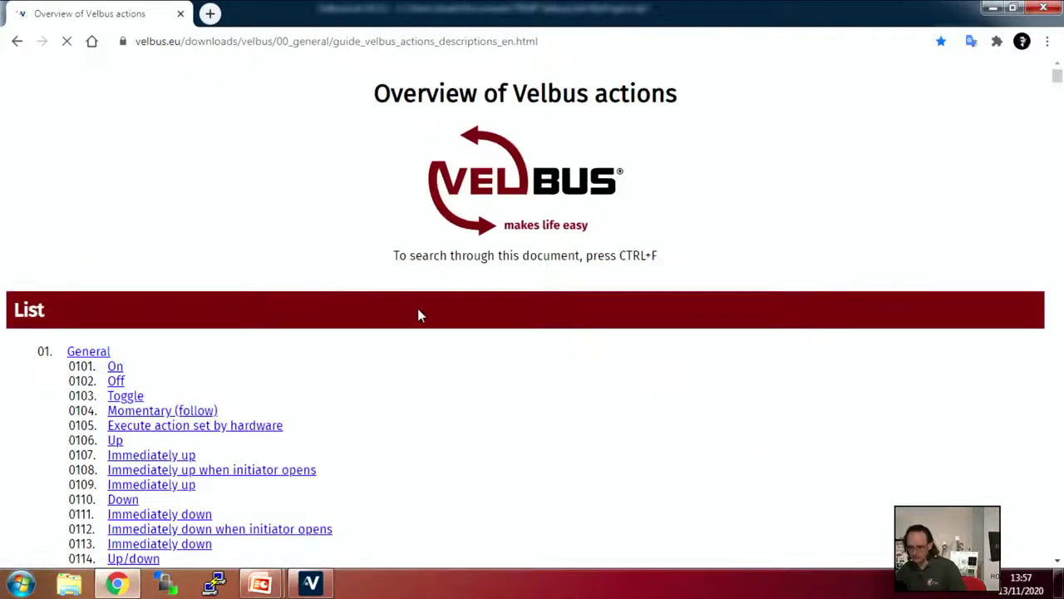
Step: Find "dim up" on the page and read the description of action 0202, "Dim at long press, toggle at short press"
scroll(418, 310, "down", 2)
scroll(420, 316, "down", 2)
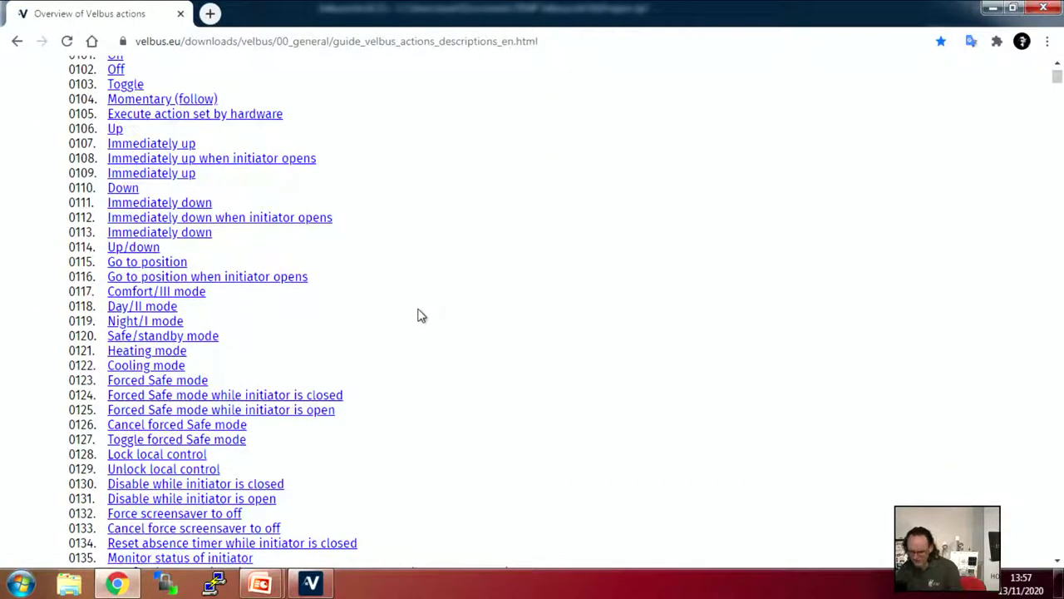
key("ctrl+f")
type("dim up")
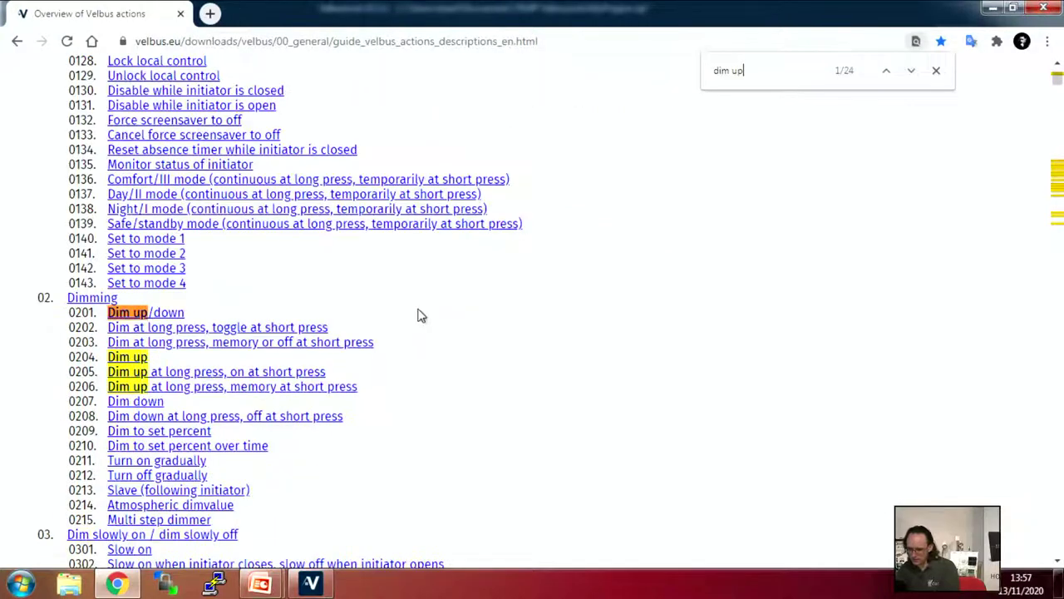
left_click(252, 329)
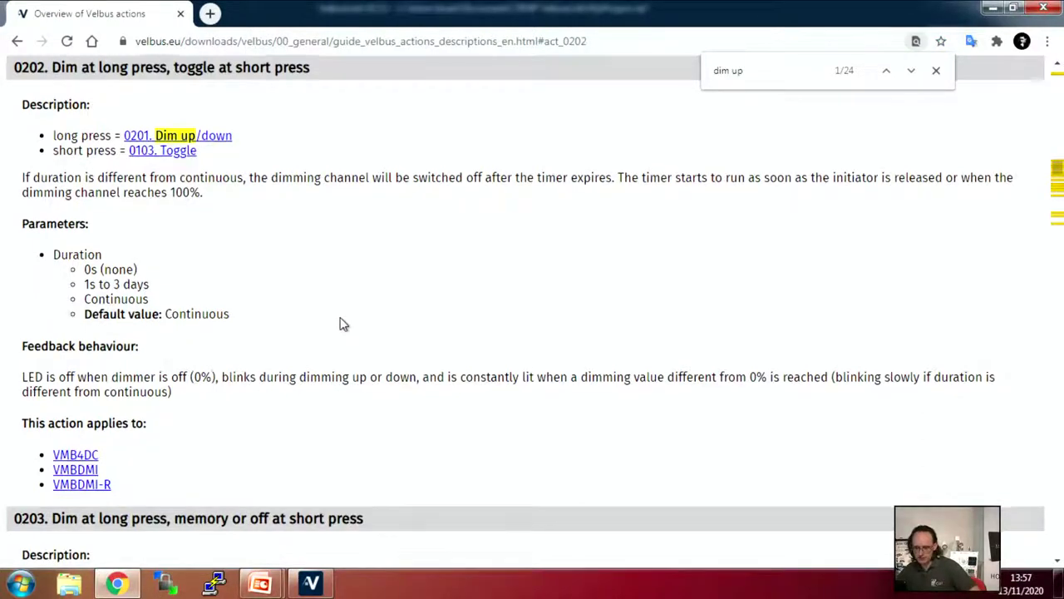
scroll(341, 324, "down", 1)
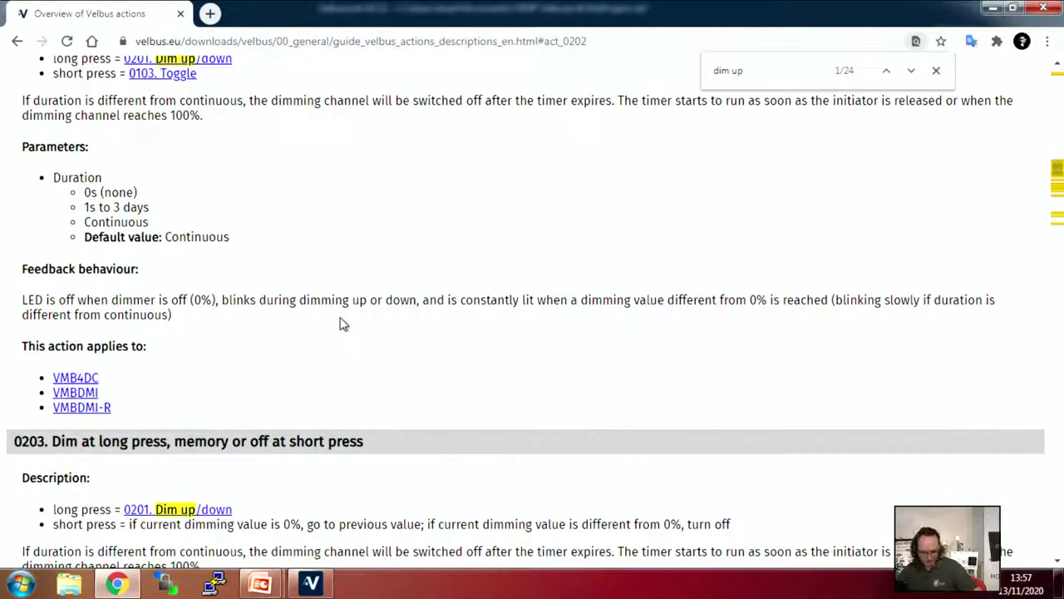
scroll(341, 325, "up", 3)
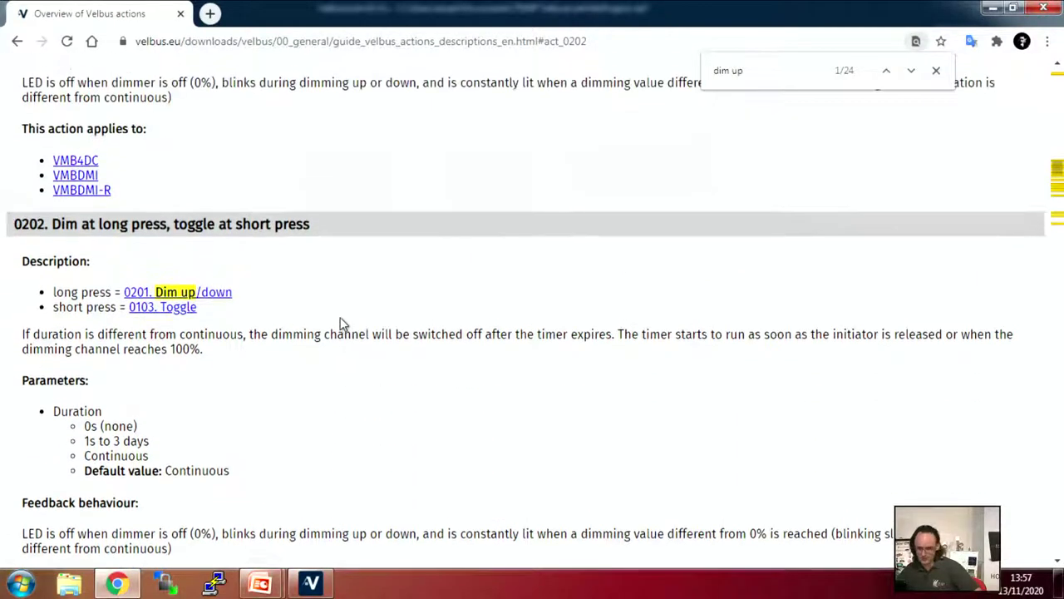
scroll(341, 324, "up", 1)
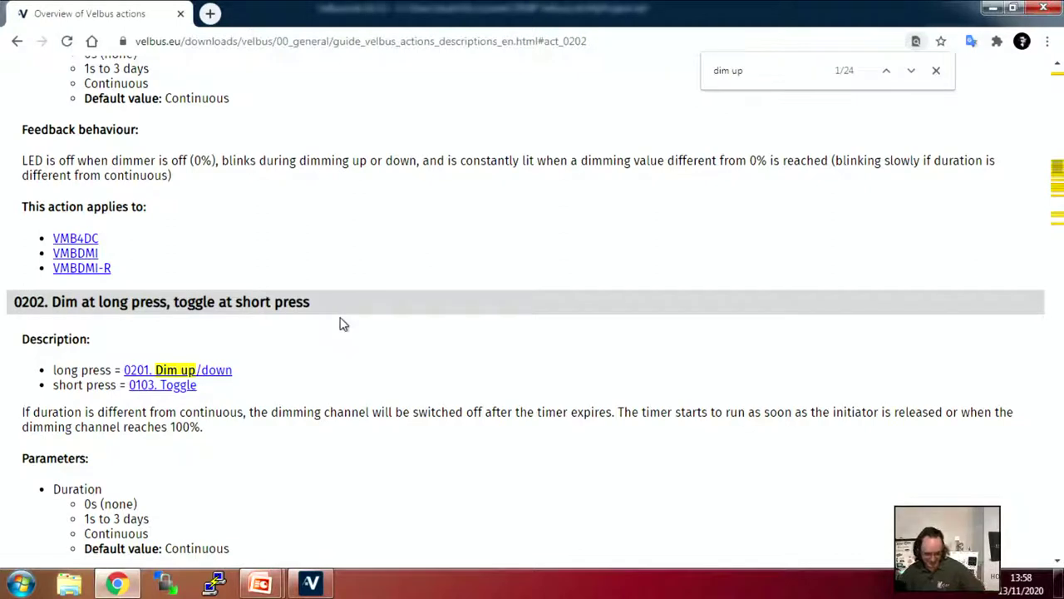
Step: Switch back to VelbusLink, dismiss the action editor, and rename the VMBGP2 temperature sensor channel as "Family Rooom"
key("alt+Tab")
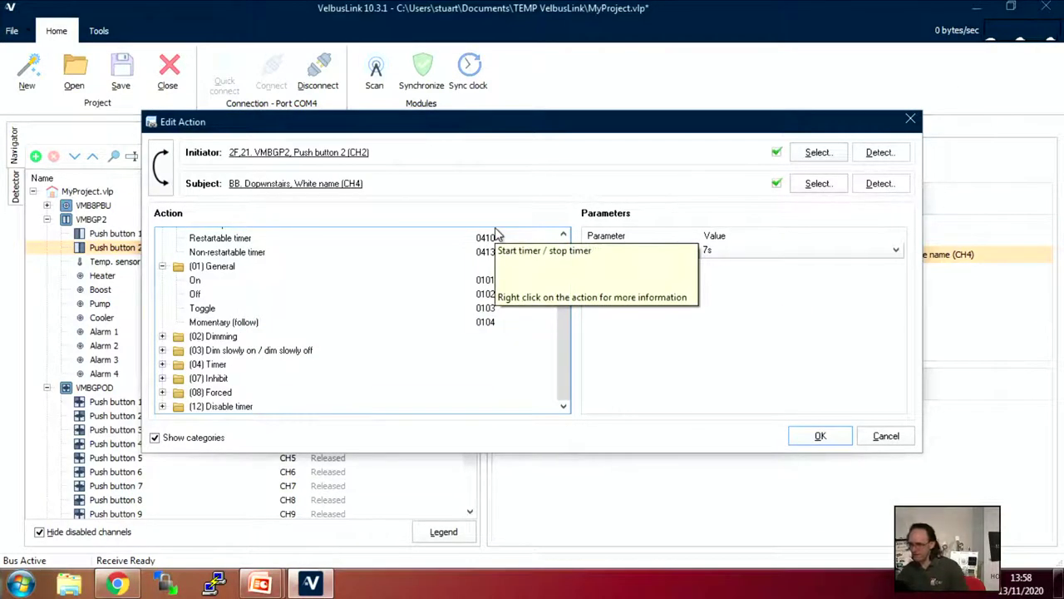
left_click(909, 120)
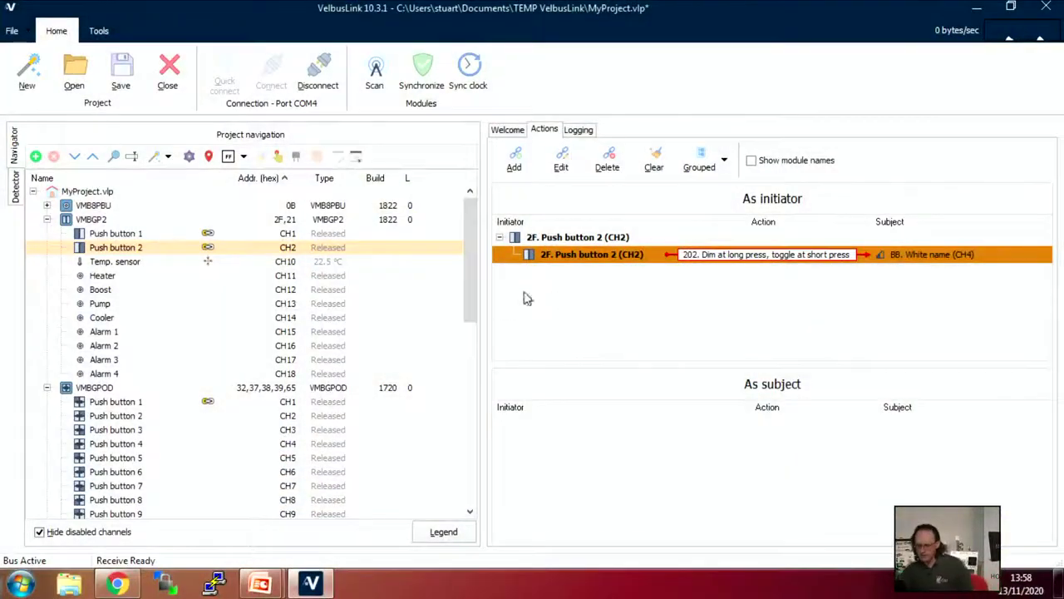
left_click(121, 264)
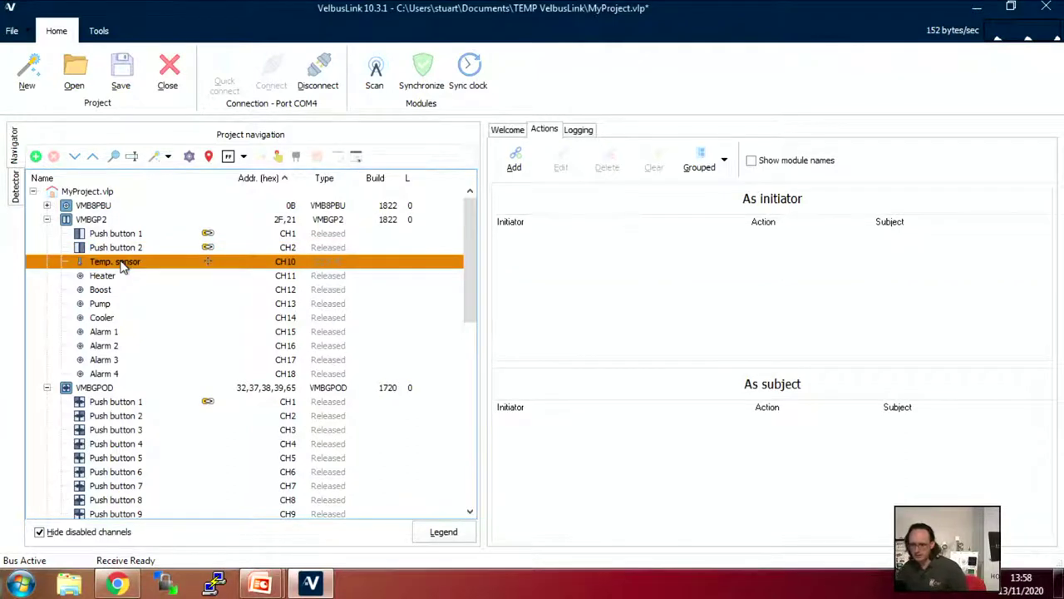
left_click(121, 262)
type("F")
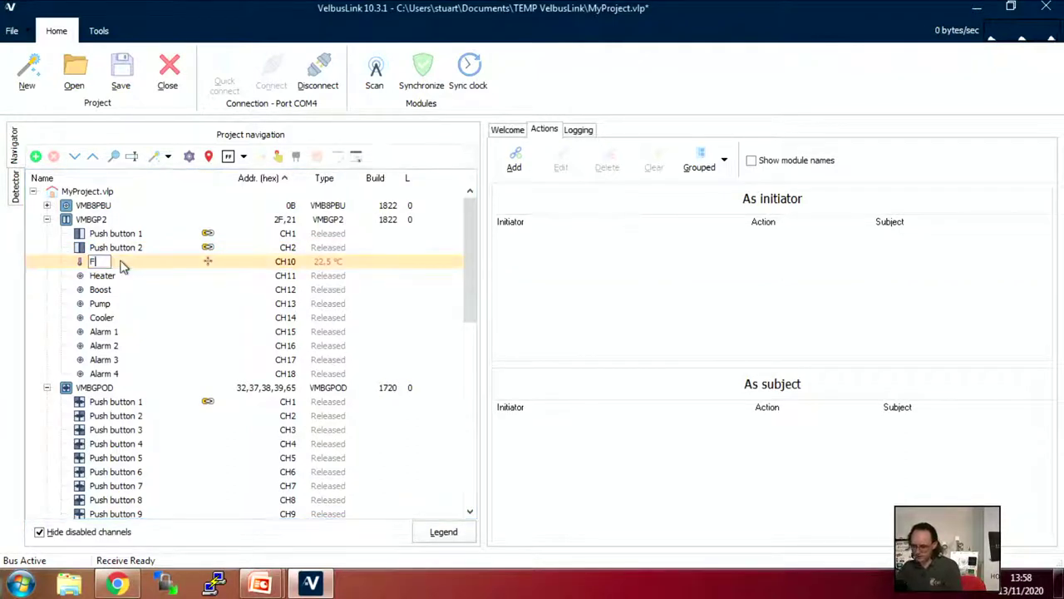
type("amily Room")
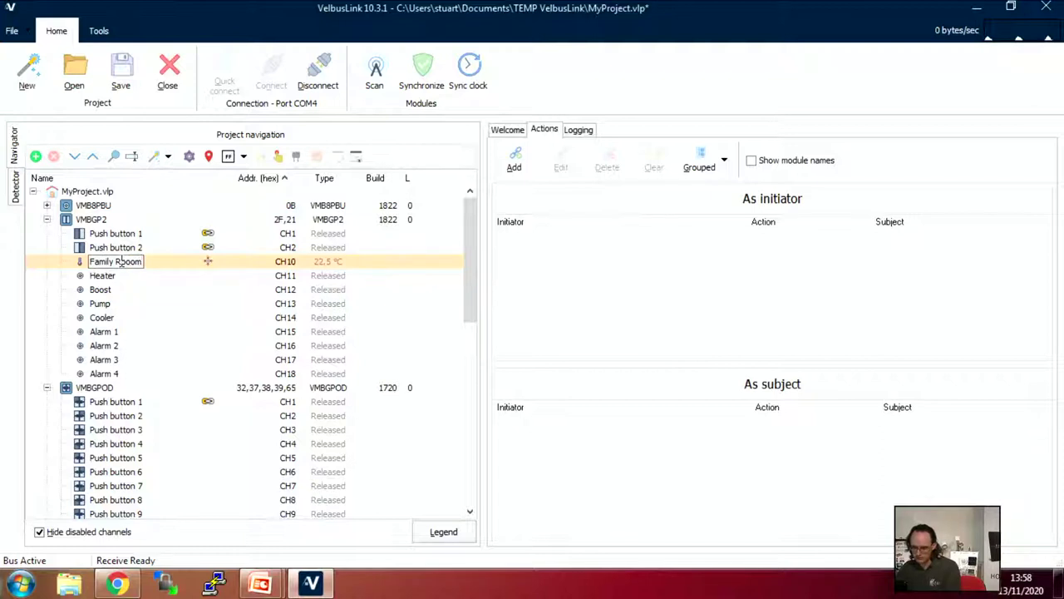
key("Return")
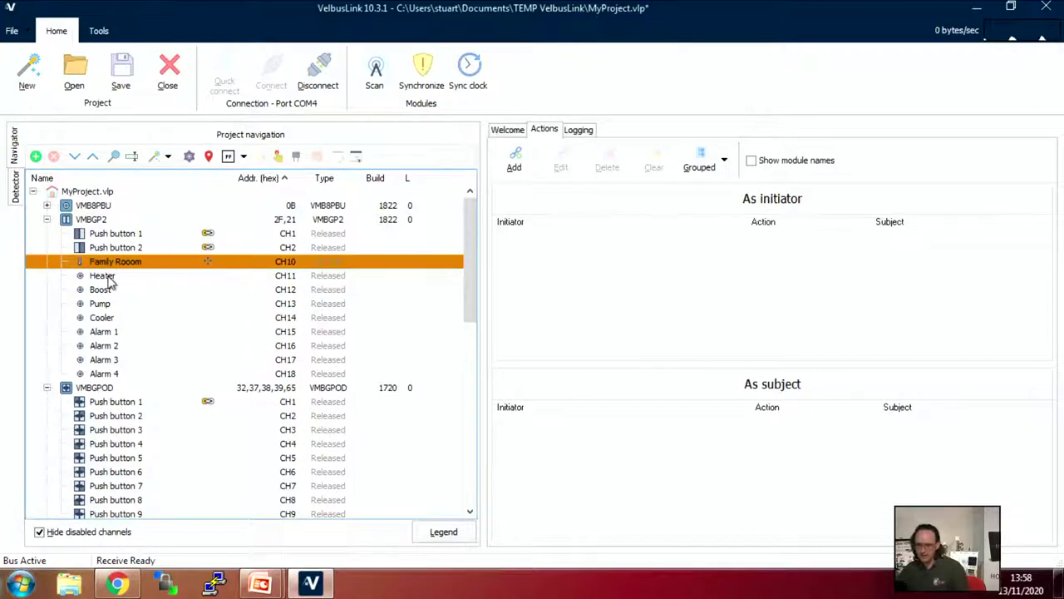
Step: Look through the VMBGP2 thermostat output channels from Heater to Alarm 4
key("Down")
key("Down")
key("Down")
key("Down")
key("Down")
key("Down")
key("Down")
key("Down")
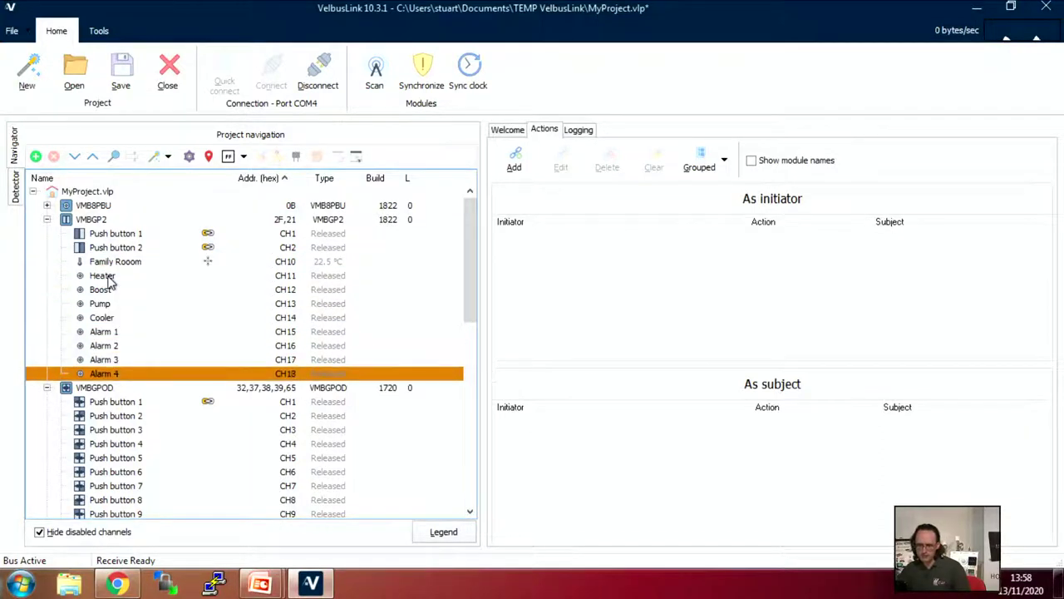
key("Up")
key("Up")
key("Up")
key("Up")
key("Up")
key("Up")
key("Up")
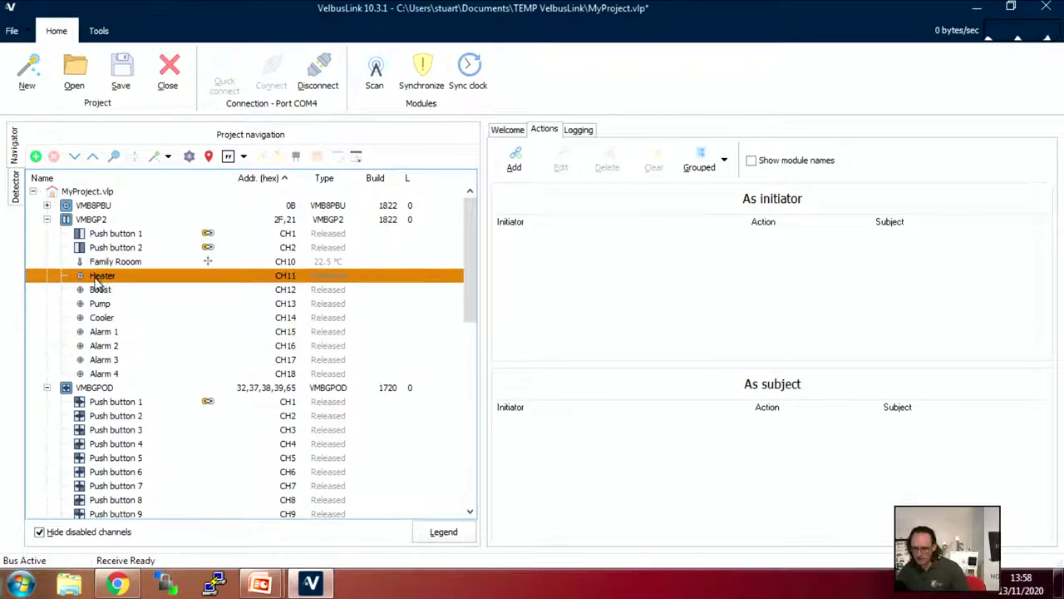
Step: Start a new action from VMBGP2 Heater (CH11) and rename VMB4RYLD Relay 1 as "Heating" while selecting the subject
double_click(98, 276)
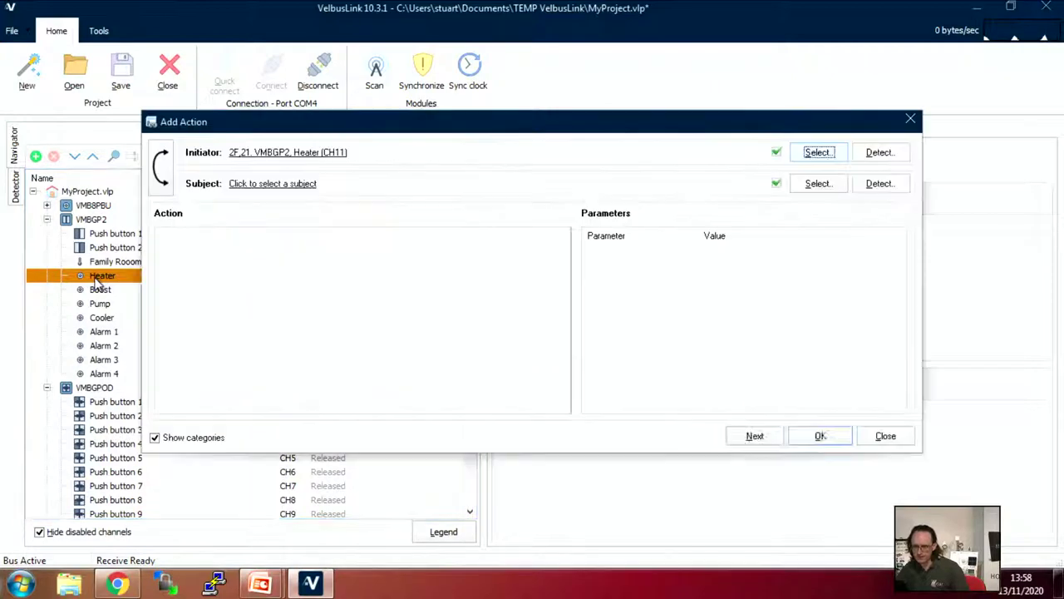
left_click(283, 185)
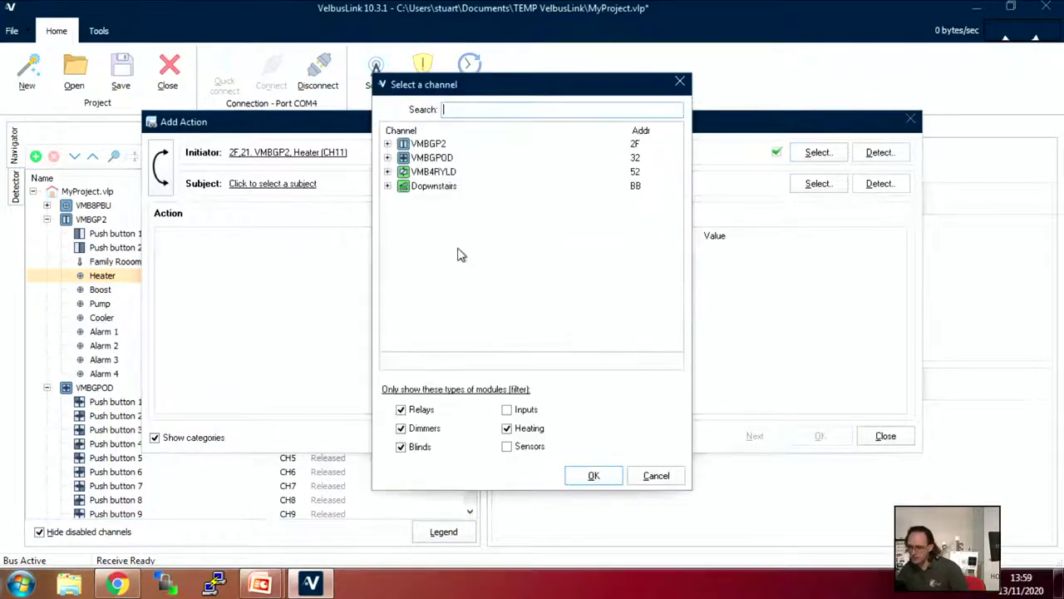
left_click(388, 172)
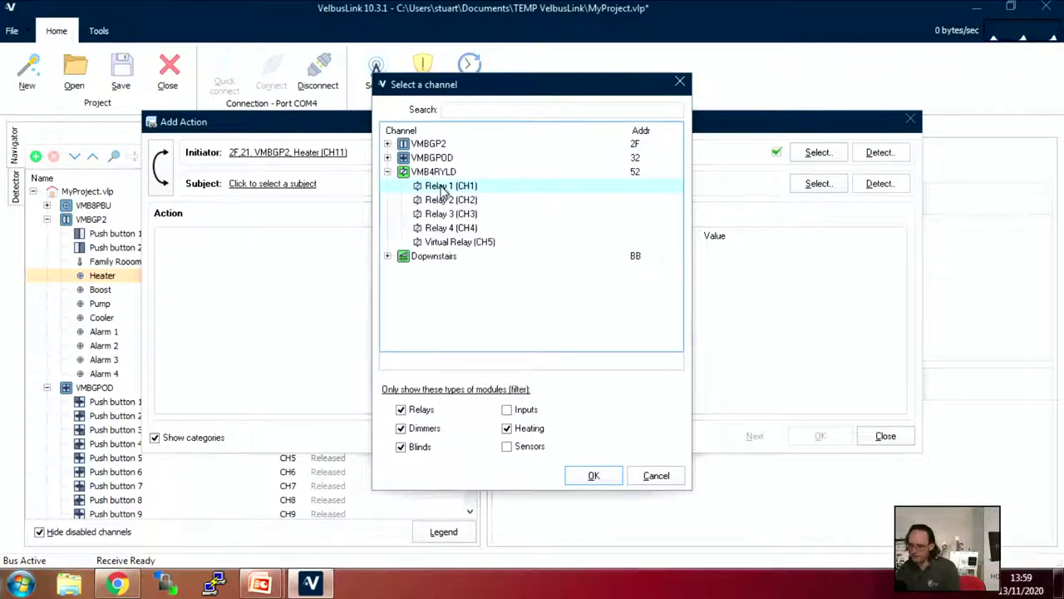
left_click(441, 187)
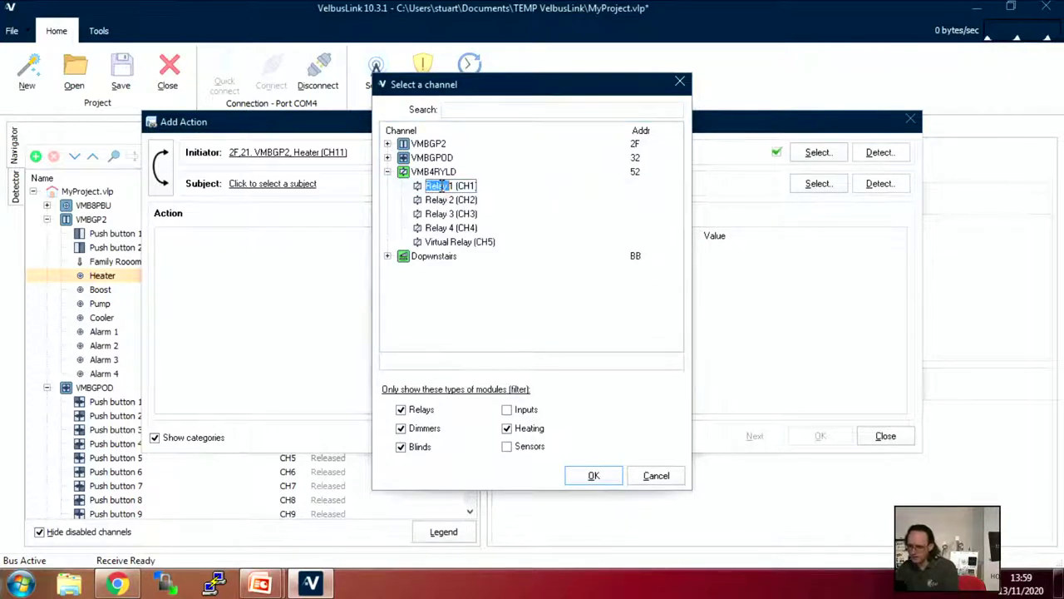
type("Re")
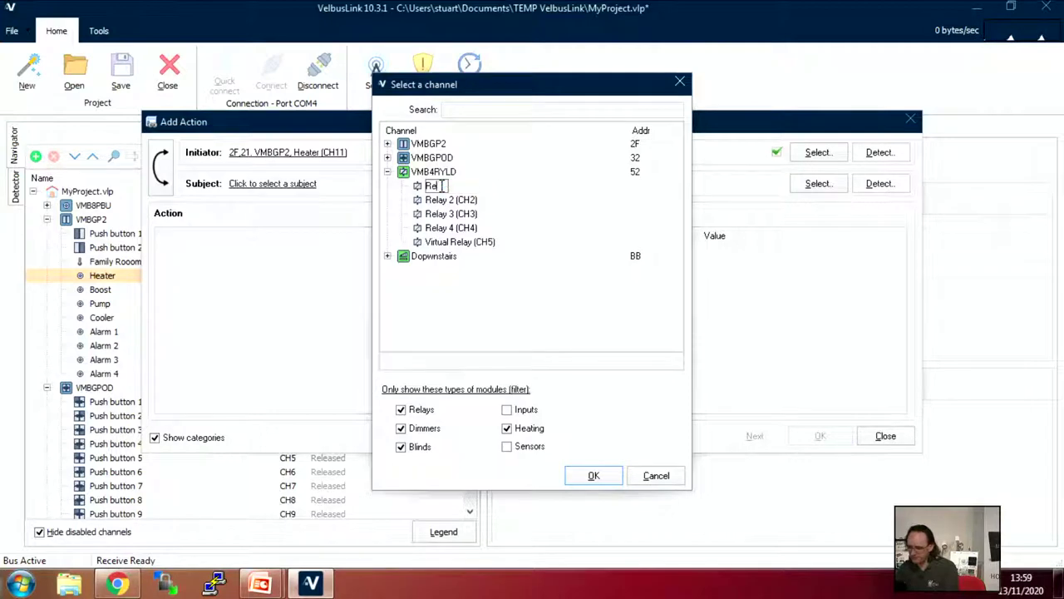
type("ating")
key("Return")
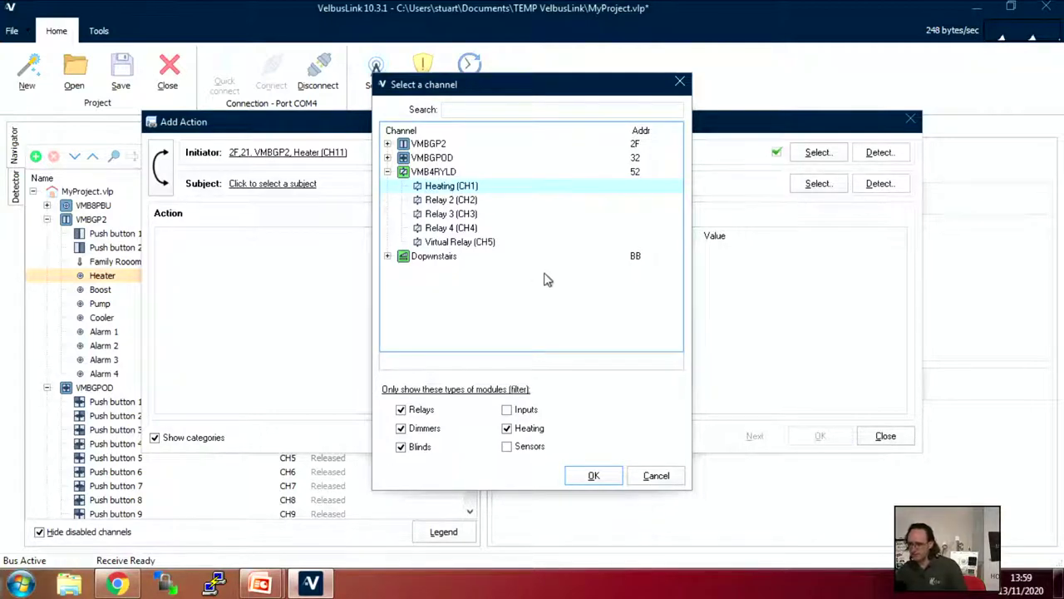
Step: Add a Momentary (follow) action from Heater to the Heating (CH1) relay and write the changes to the modules
left_click(594, 476)
left_click(247, 296)
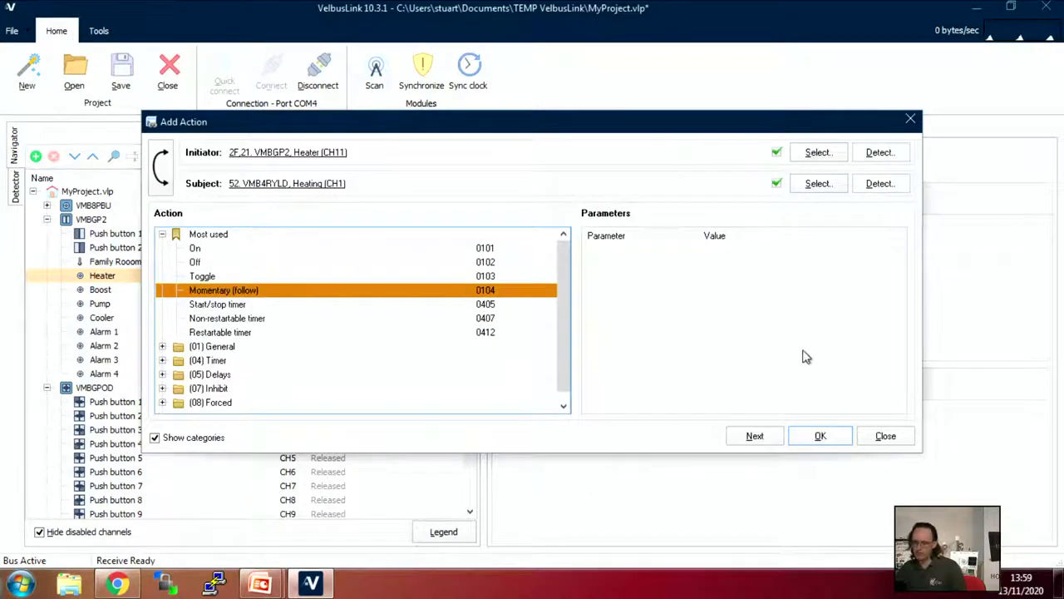
left_click(821, 435)
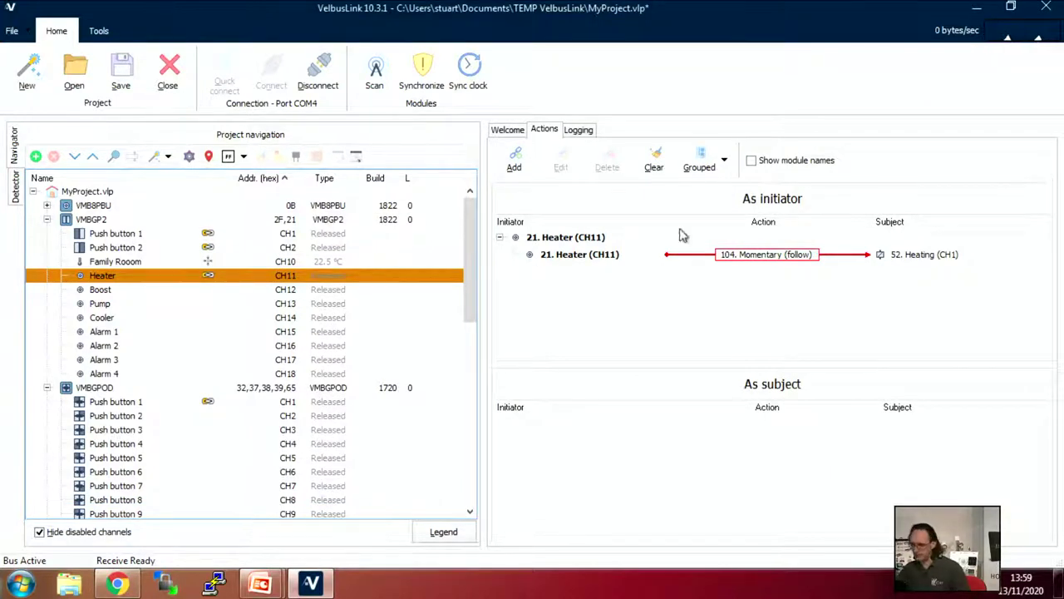
left_click(422, 76)
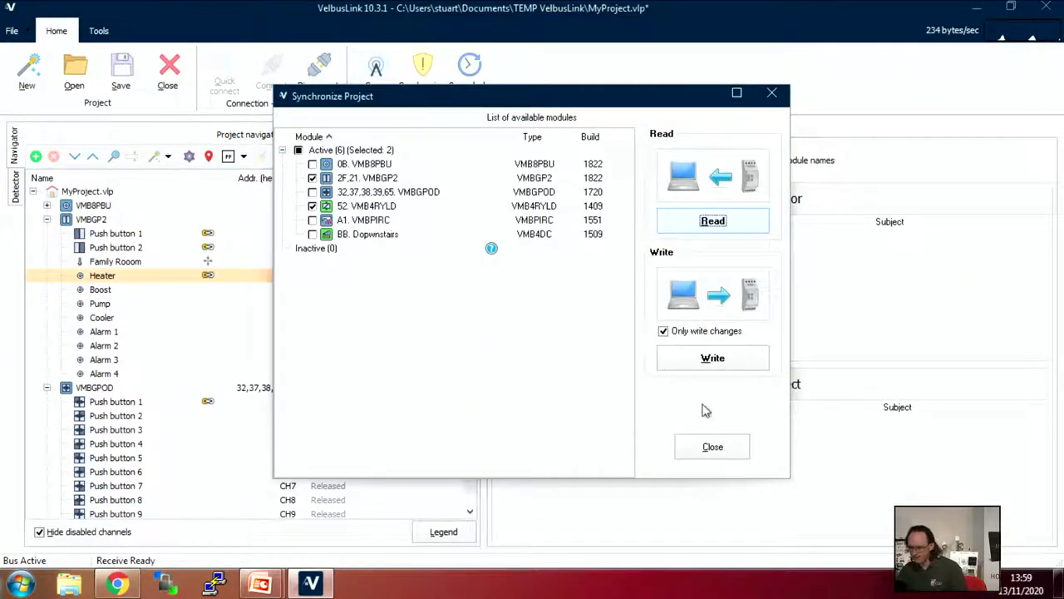
left_click(700, 360)
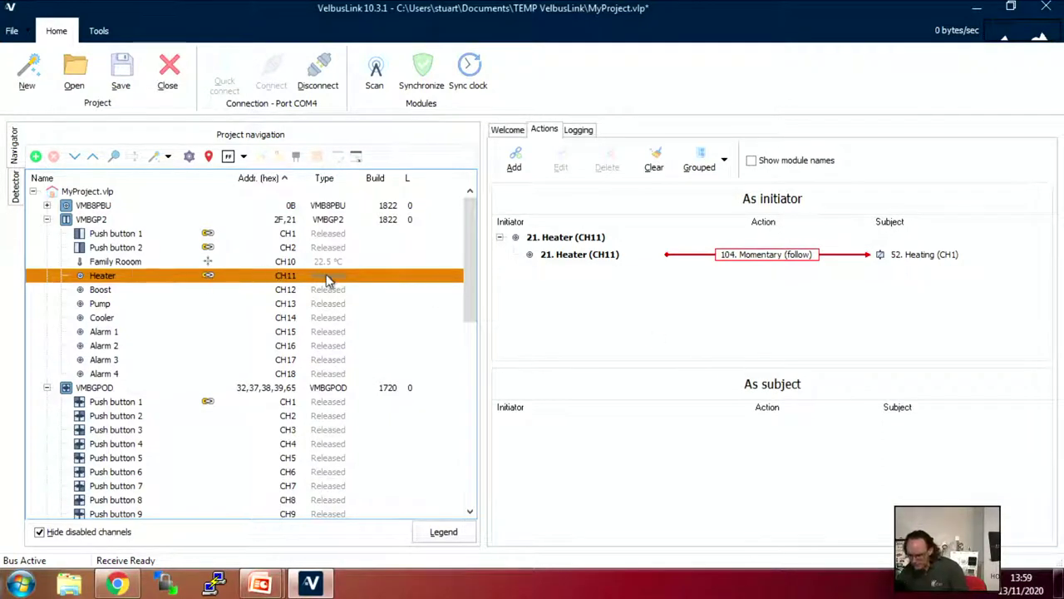
Step: Operate the Family Rooom temperature channel and set its mode to COMFORT/III
key("Up")
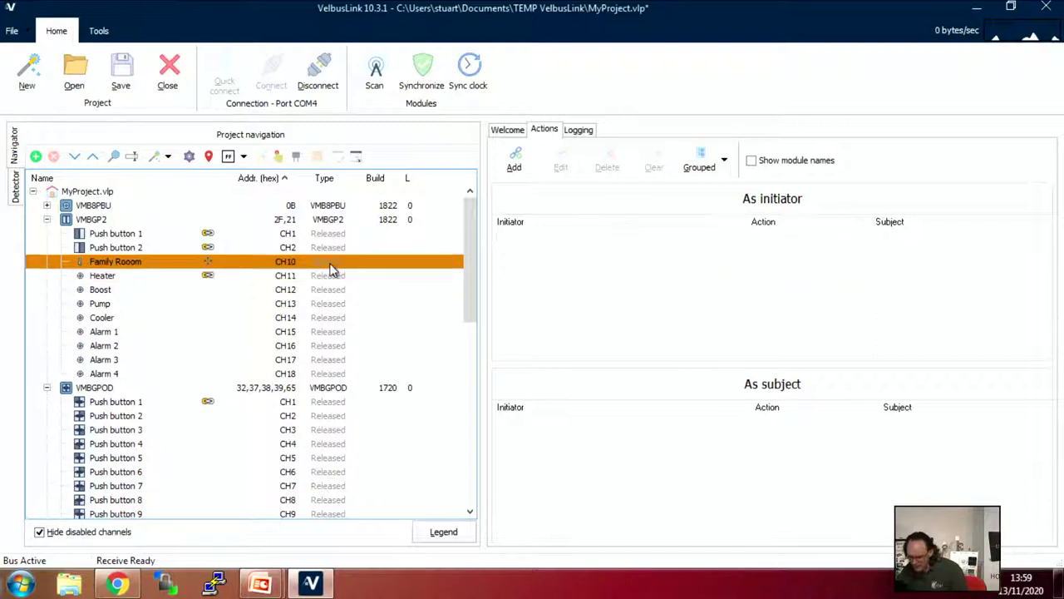
left_click(337, 277)
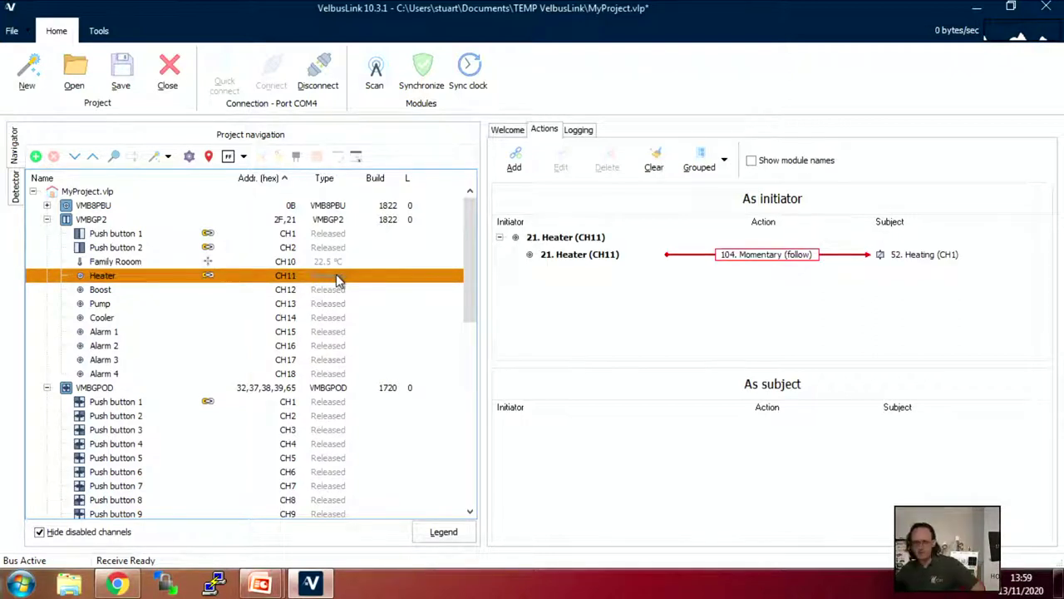
left_click(137, 264)
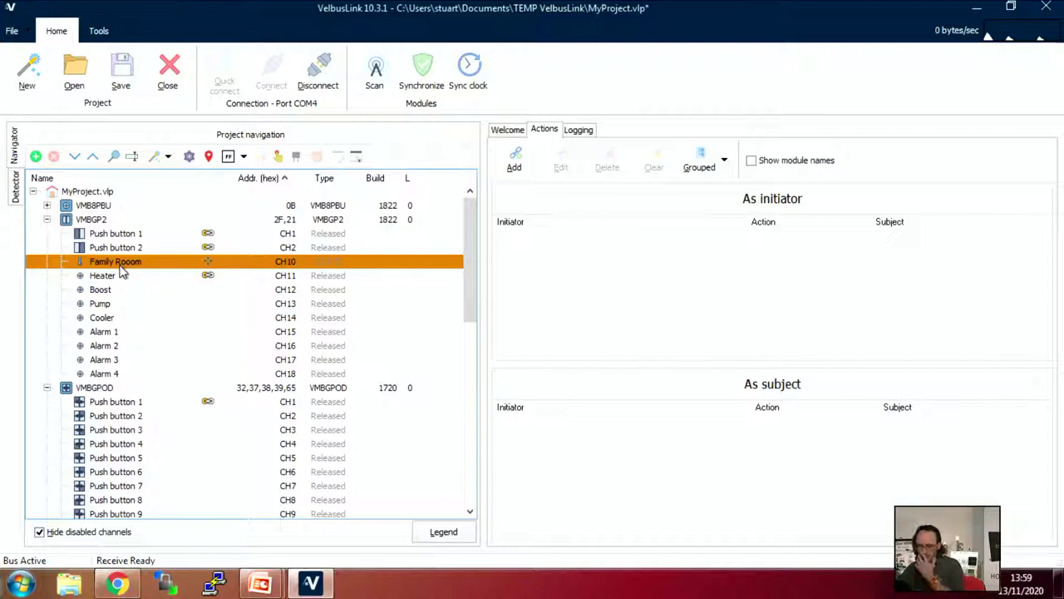
right_click(121, 268)
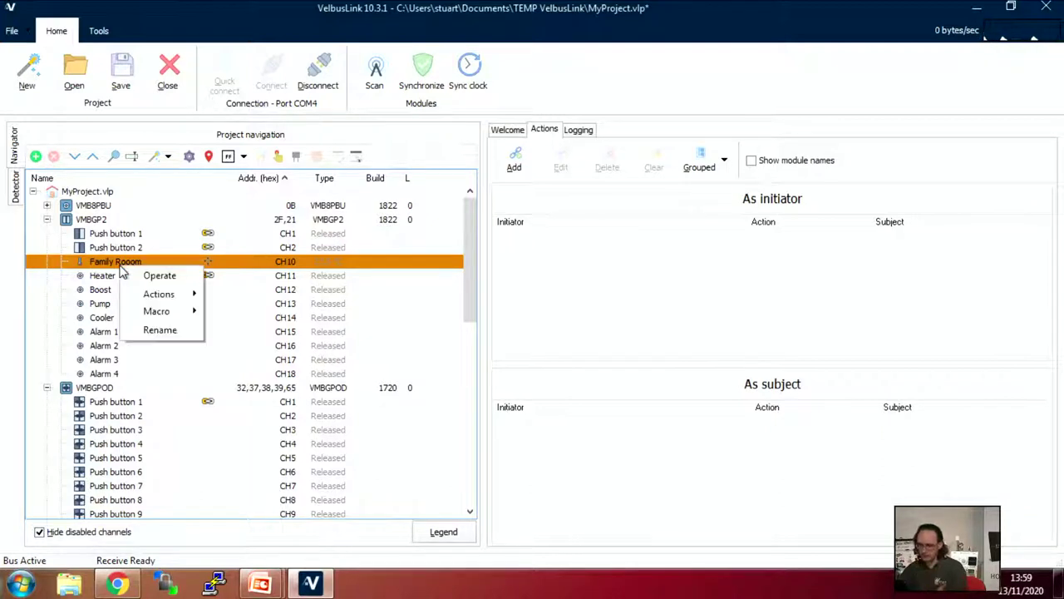
left_click(160, 274)
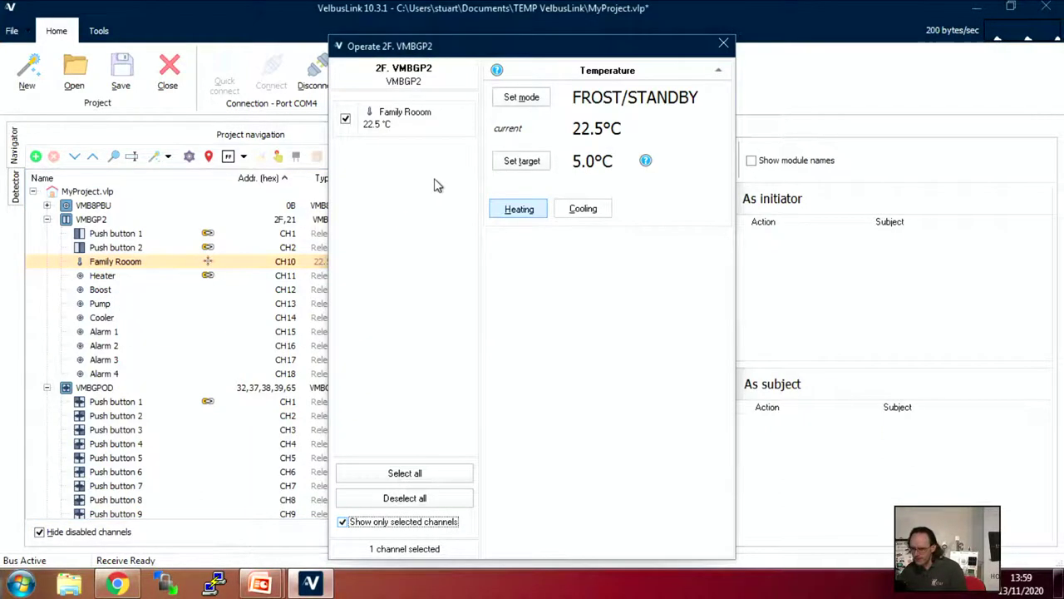
left_click_drag(473, 40, 535, 55)
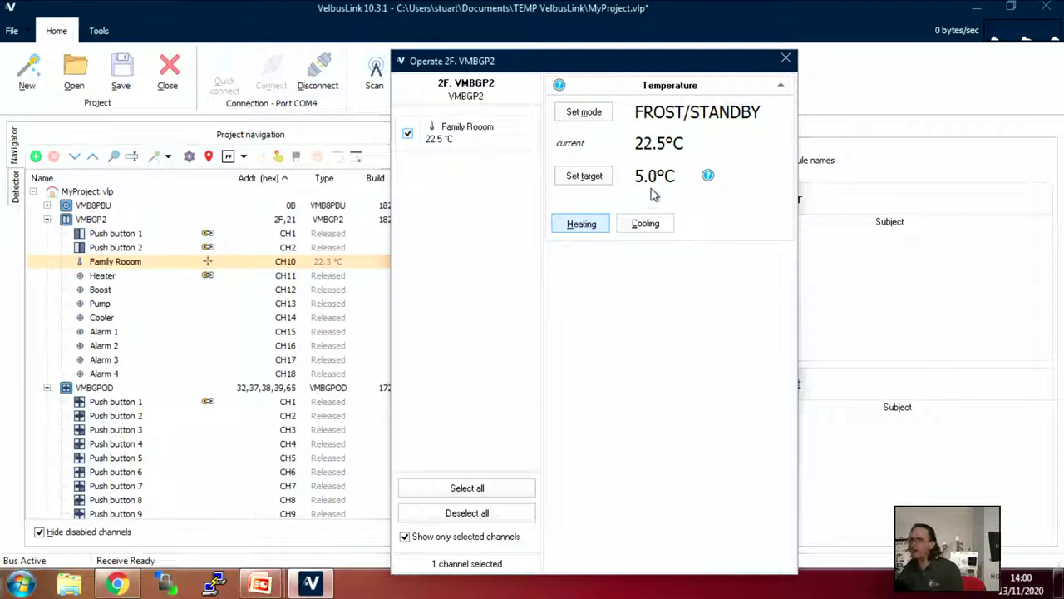
left_click(585, 116)
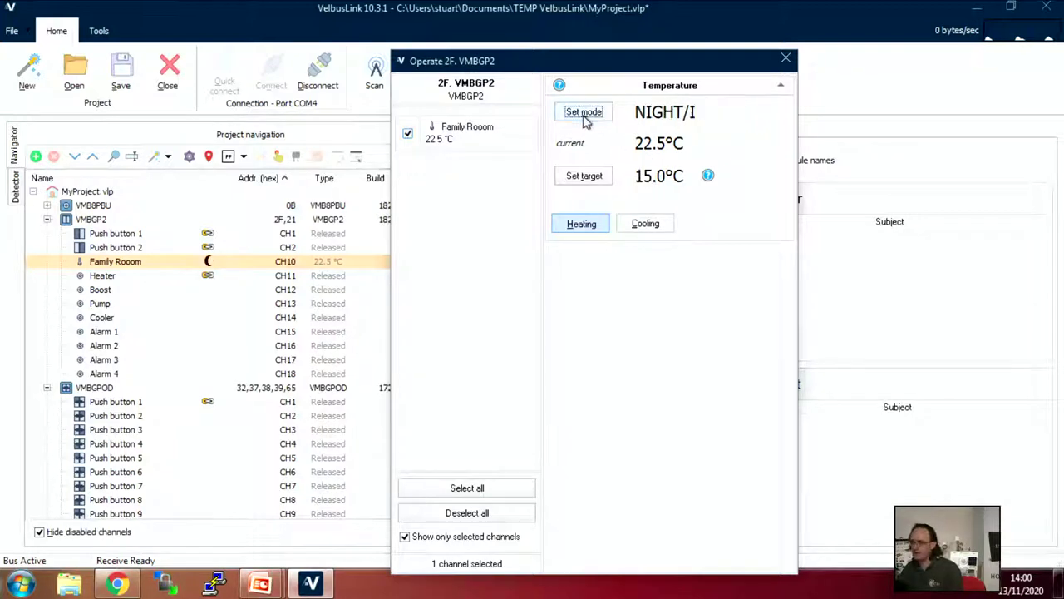
left_click(586, 117)
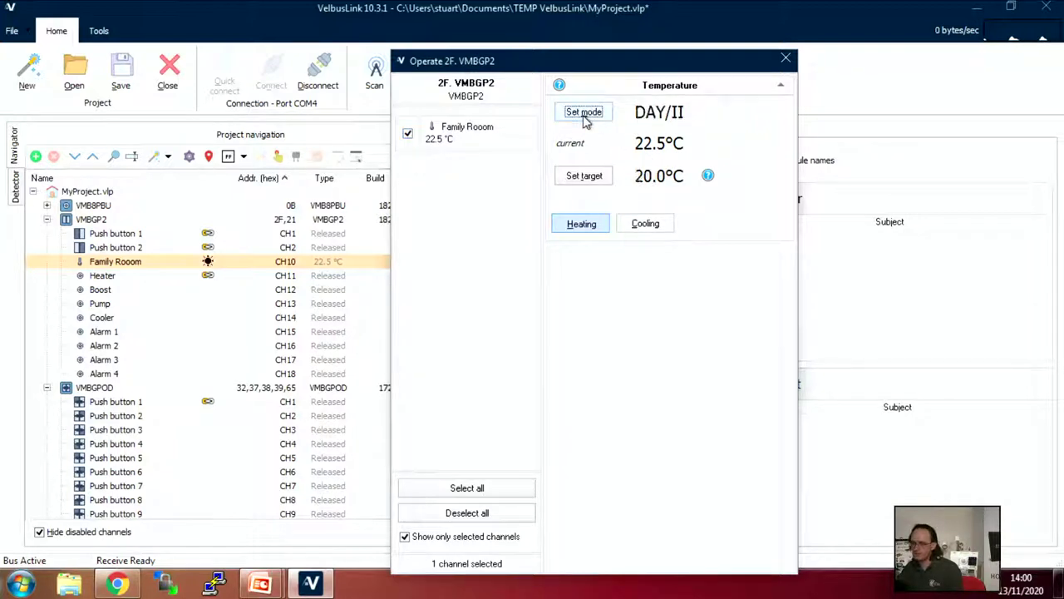
left_click(585, 117)
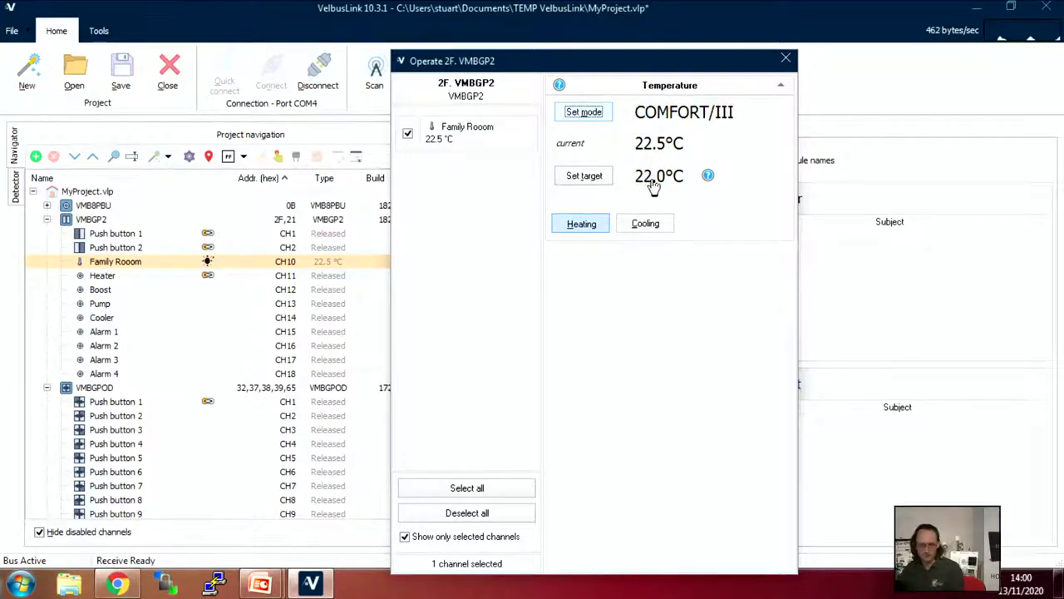
Step: Set the Family Rooom target temperature to 26.0 °C and select the Heater channel to view its linked action
left_click(585, 174)
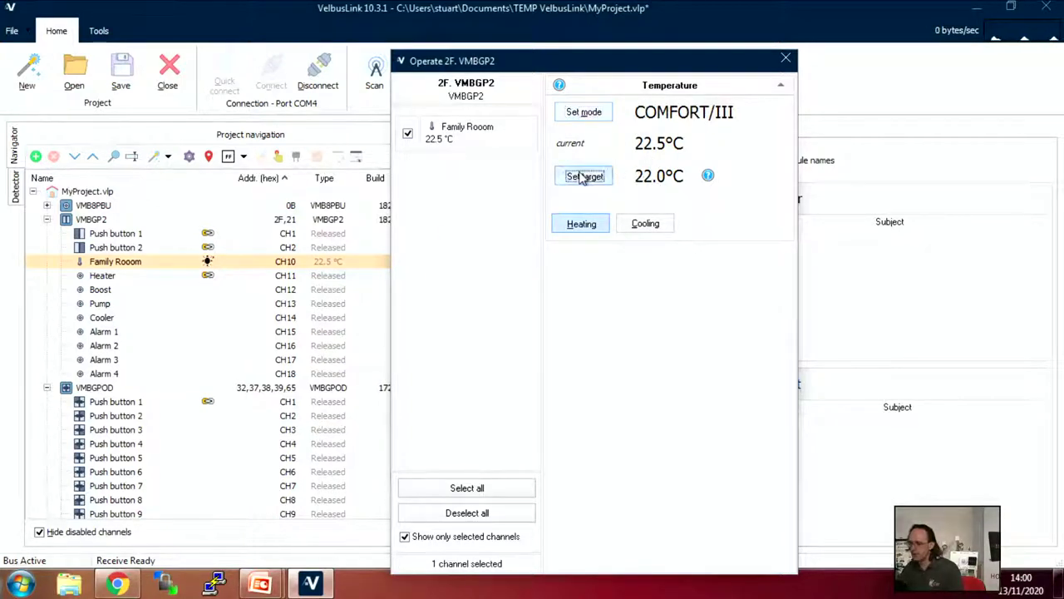
left_click(540, 302)
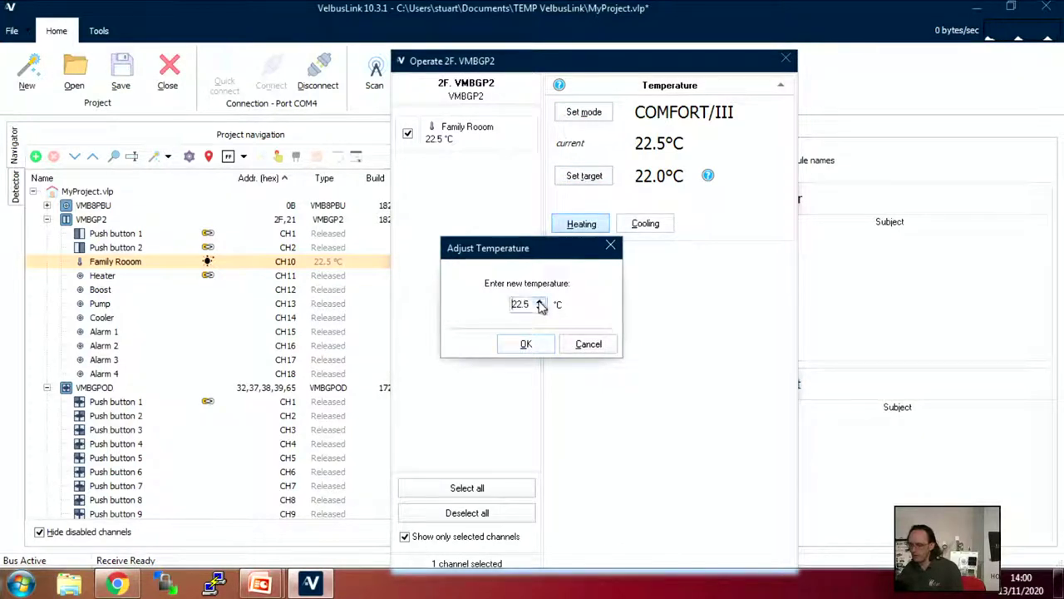
left_click(540, 301)
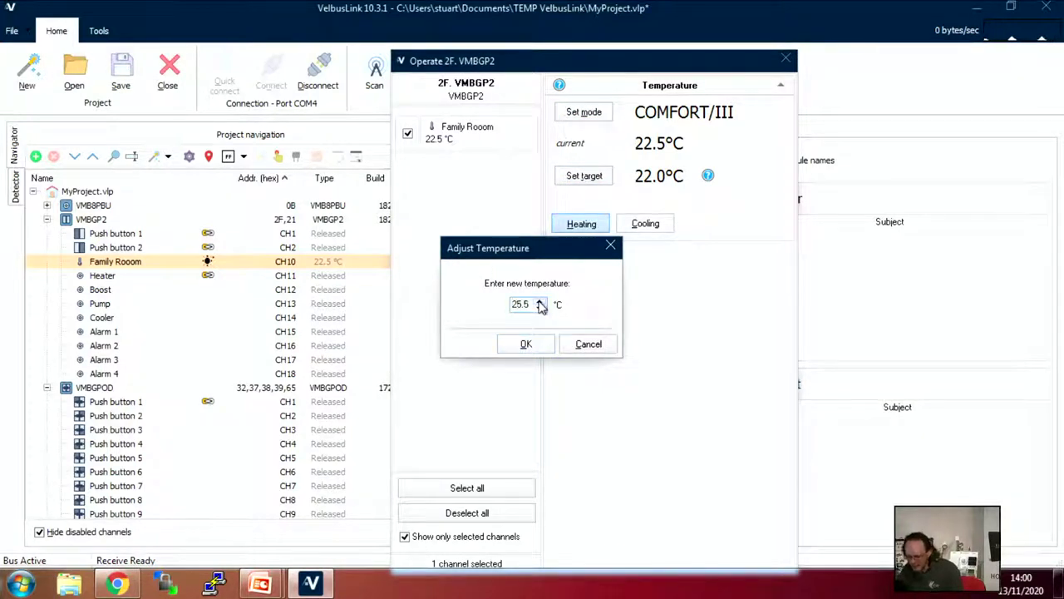
left_click(529, 344)
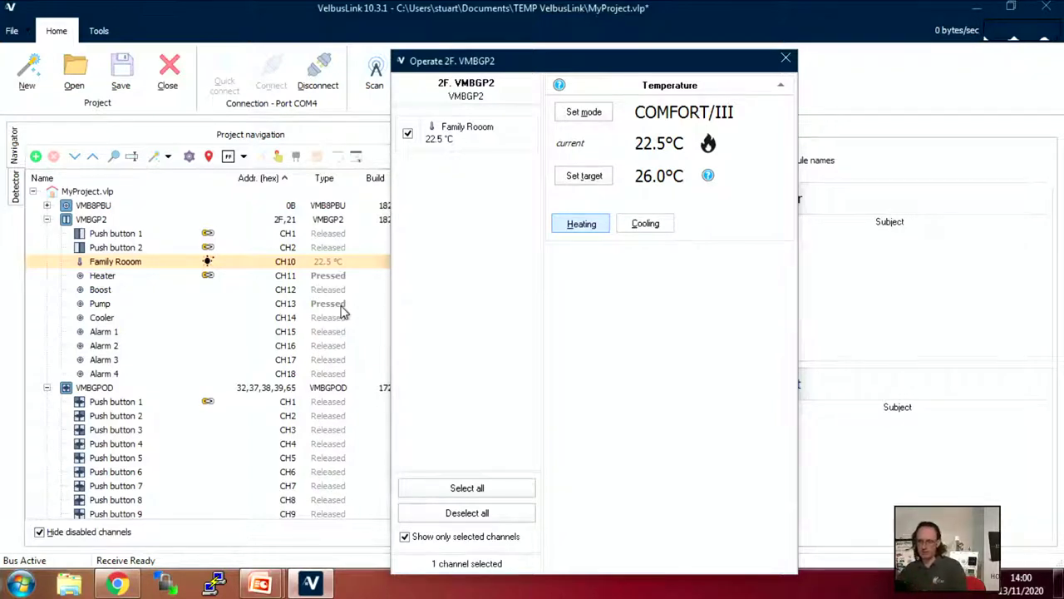
left_click(107, 278)
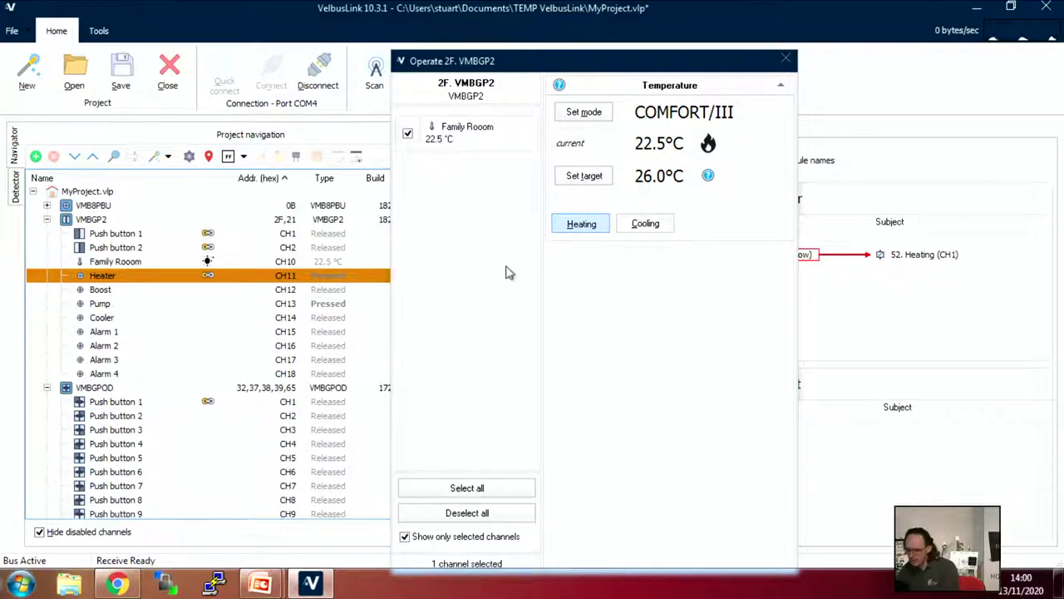
Step: Raise the Family Rooom target temperature to 30.5 °C
left_click(593, 177)
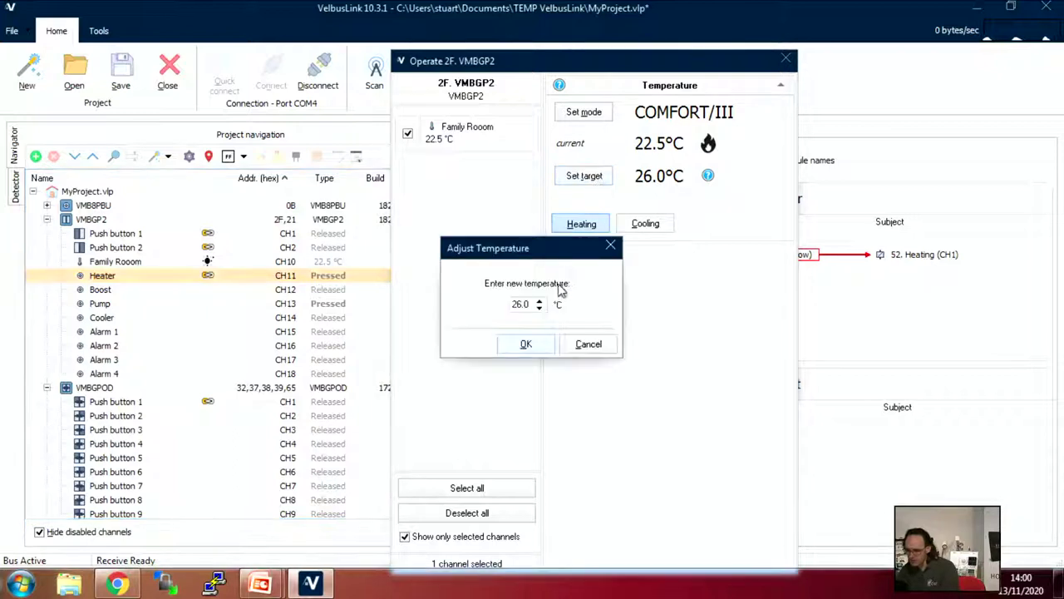
left_click(540, 302)
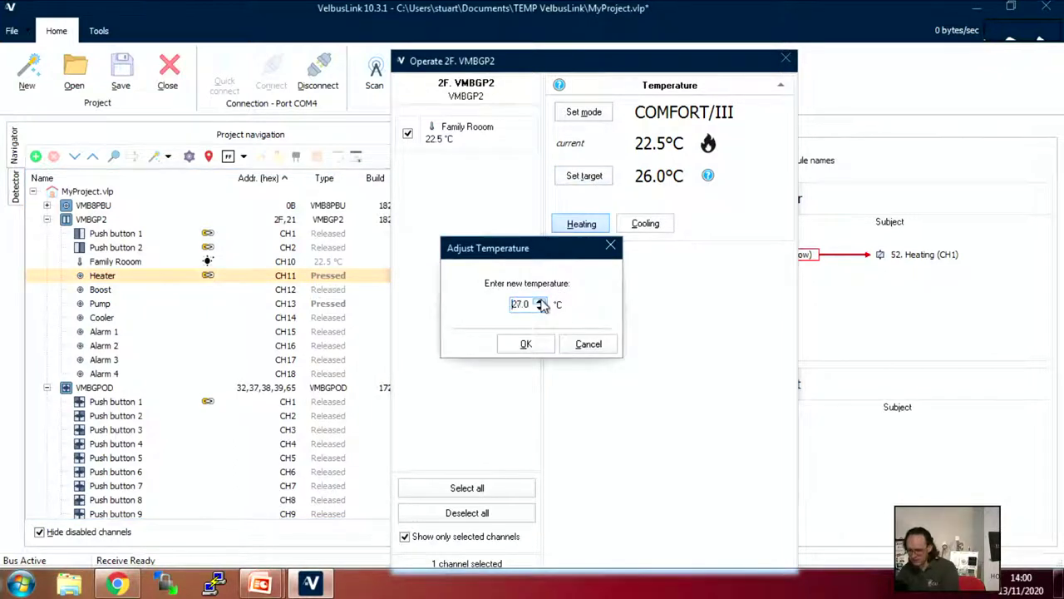
left_click(540, 304)
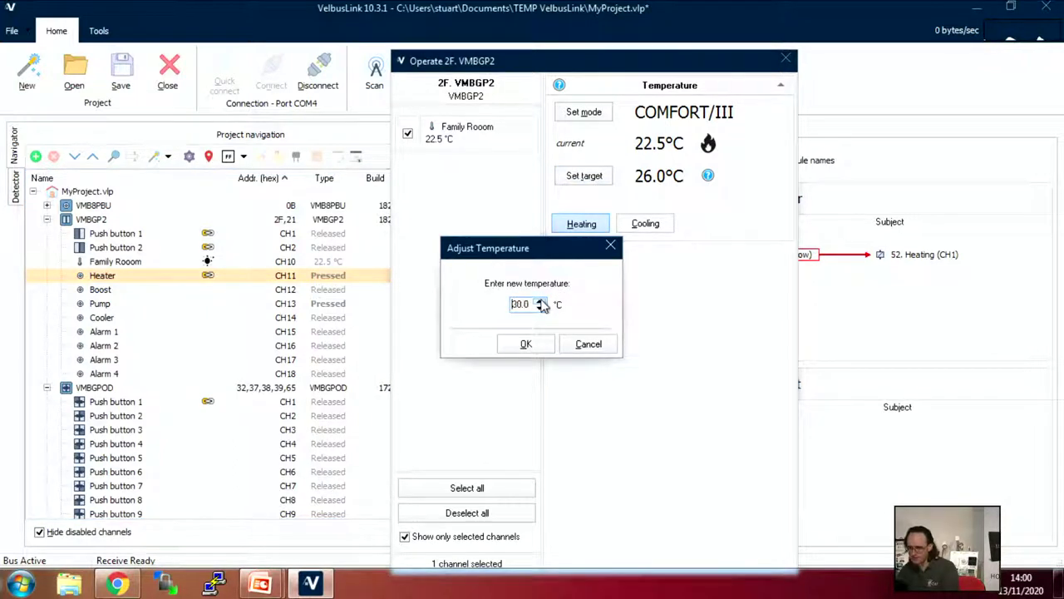
left_click(526, 344)
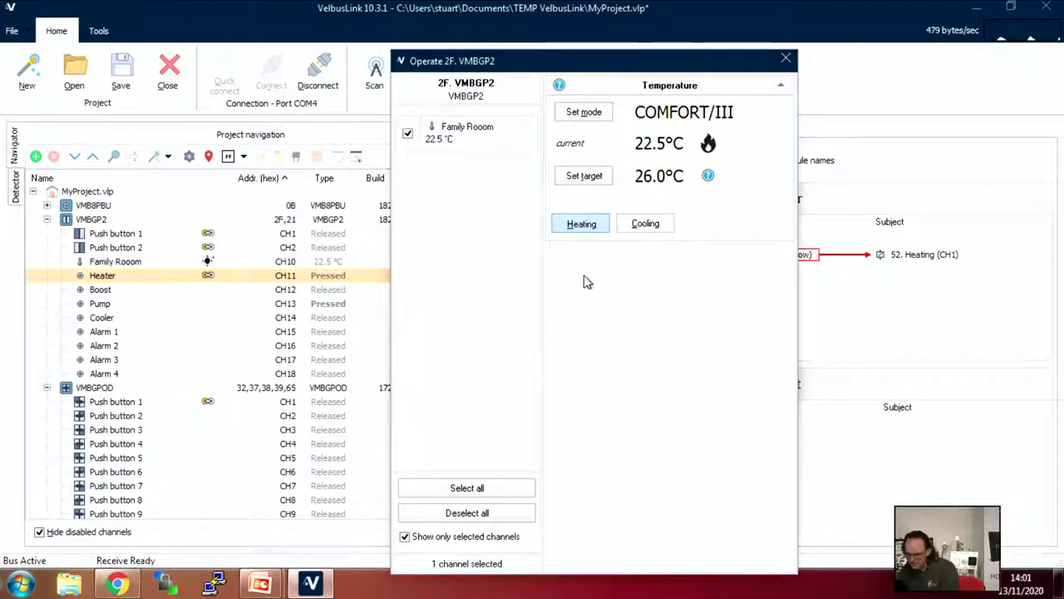
left_click(596, 183)
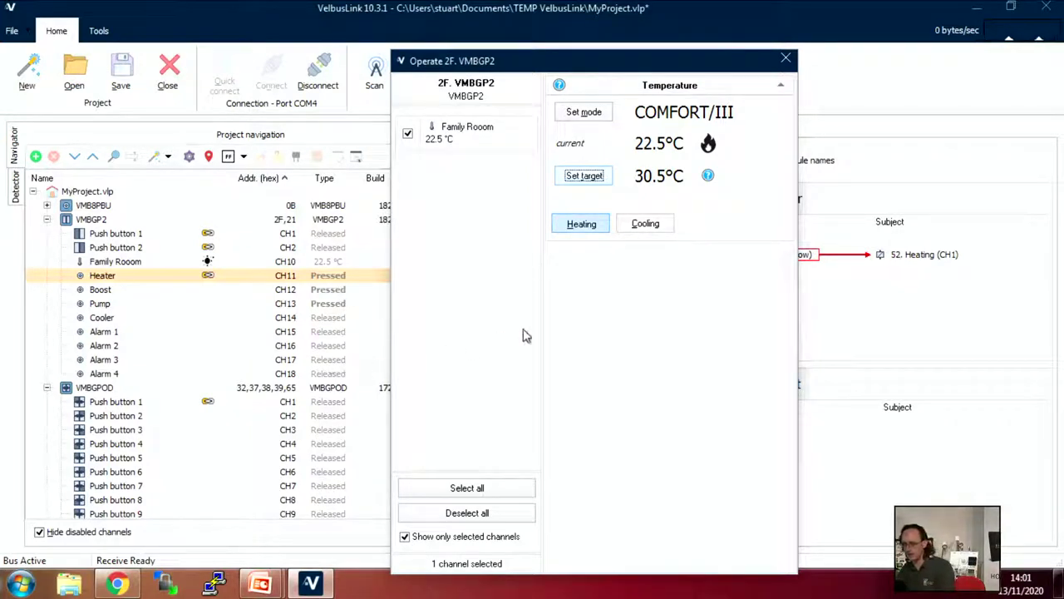
Step: Switch the Family Rooom thermostat to cooling and select the Cooler channel to check its state
left_click(653, 230)
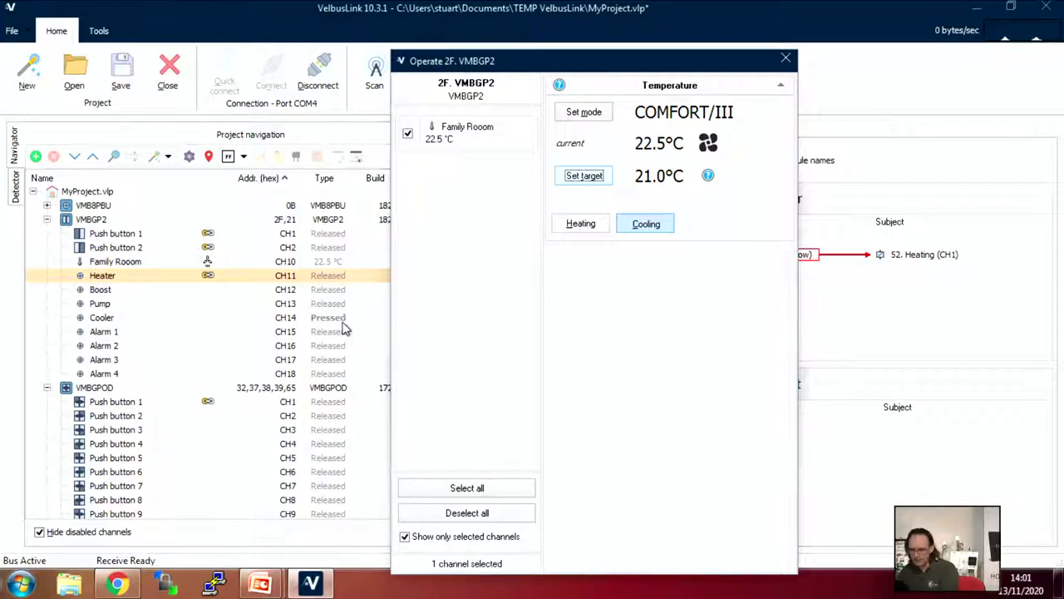
left_click(338, 326)
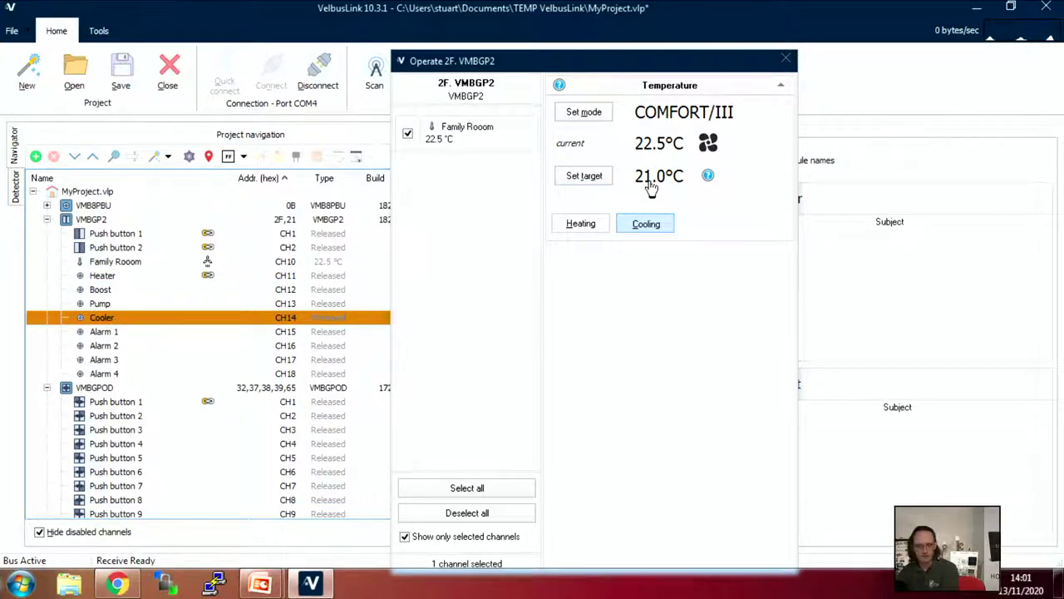
Step: Set the thermostat mode to FROST/STANDBY with heating and close the operate window
left_click(581, 114)
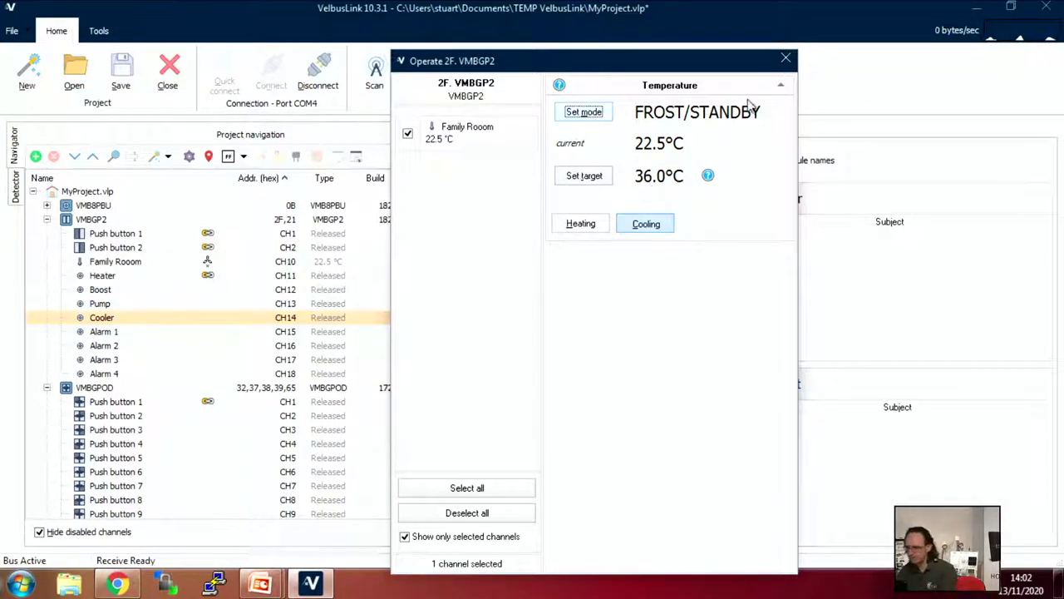
left_click(581, 225)
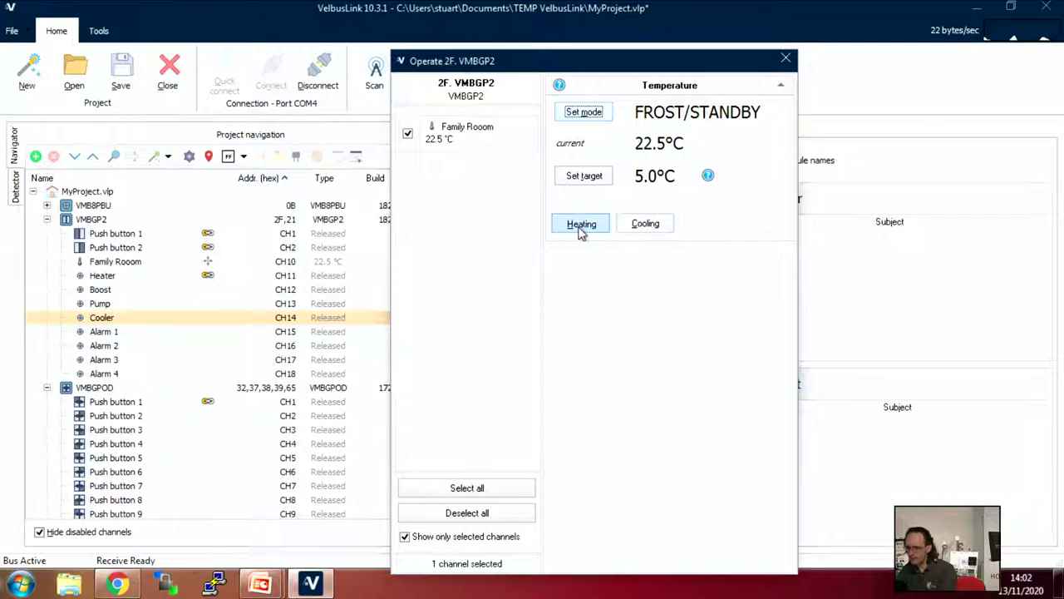
left_click(785, 60)
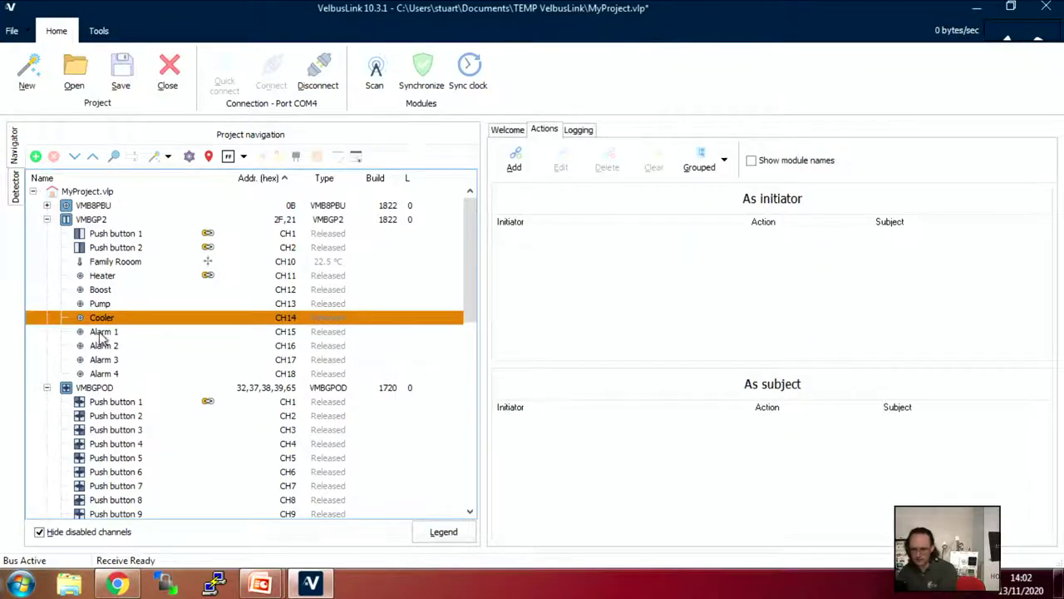
Step: Open the temperature sensor alarm settings in the VMBGP2 module's configuration
left_click(104, 337)
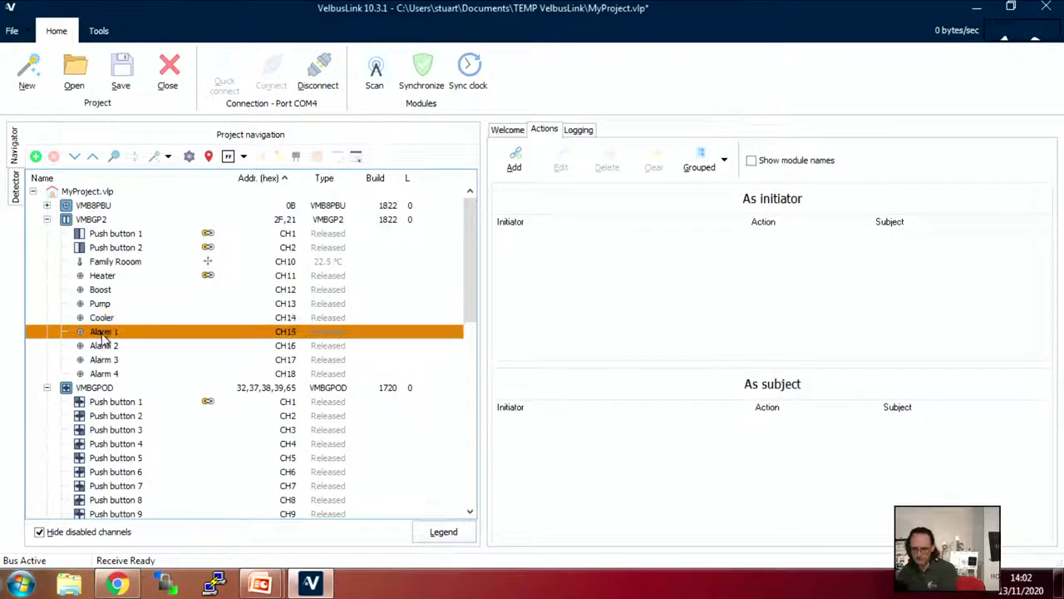
left_click(90, 220)
right_click(90, 221)
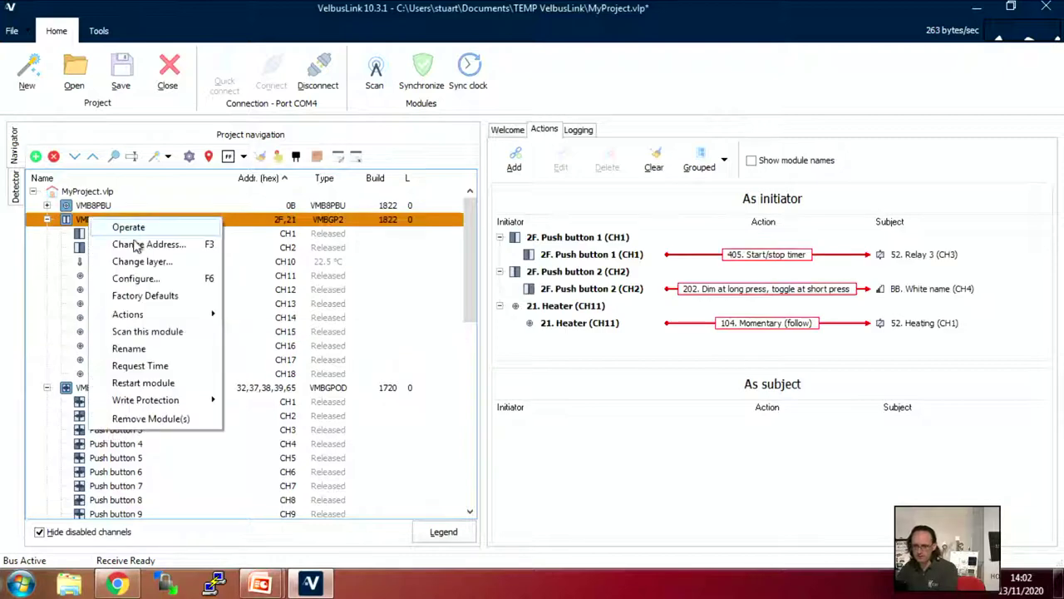
left_click(146, 279)
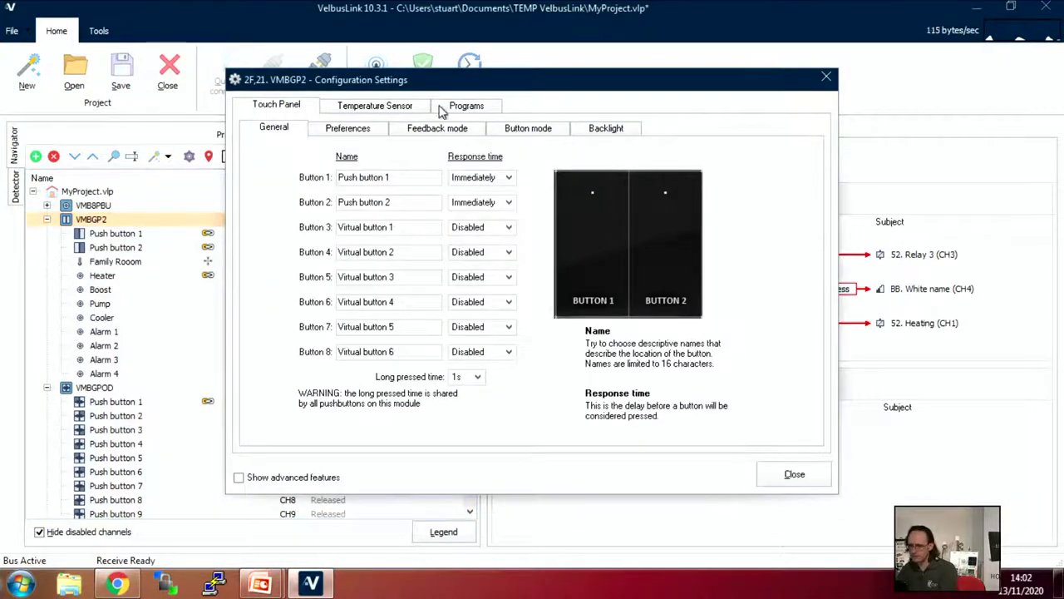
left_click(401, 110)
left_click(400, 133)
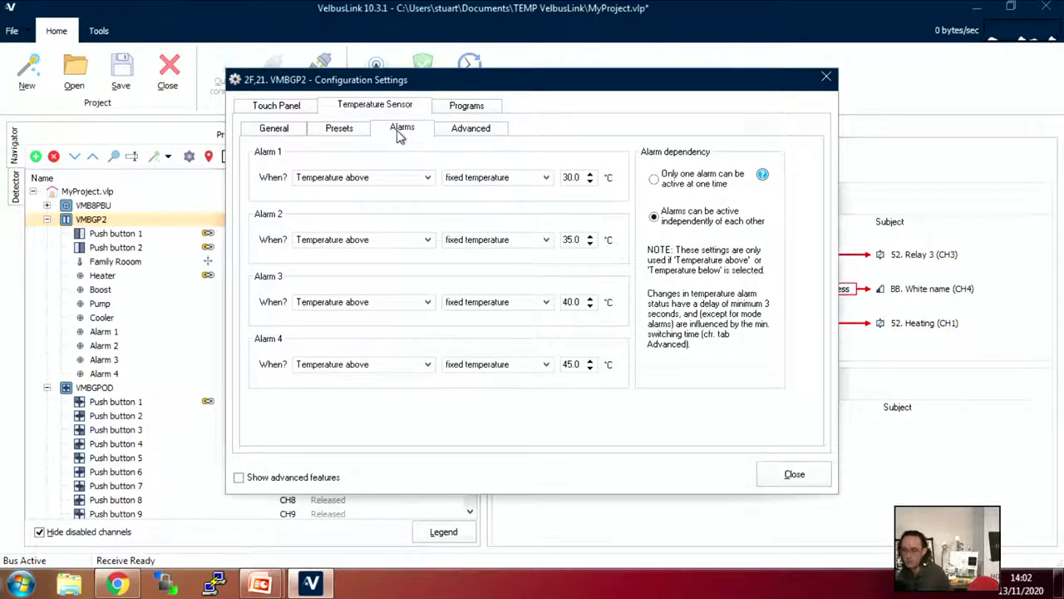
Step: Set Alarm 1 to "Temperature above" relative to "current target +/- offset"
left_click(429, 180)
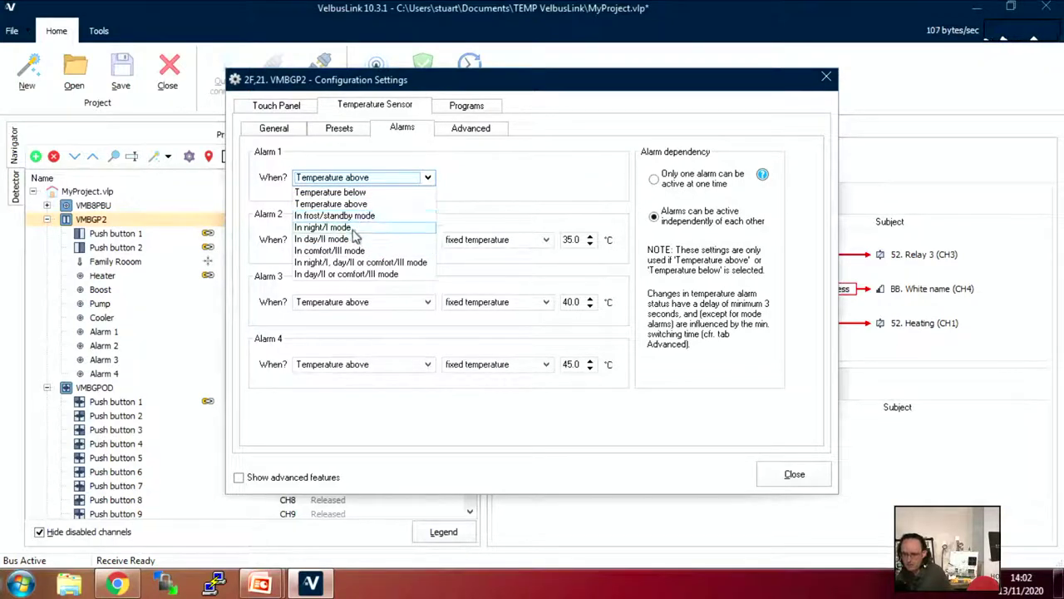
left_click(356, 203)
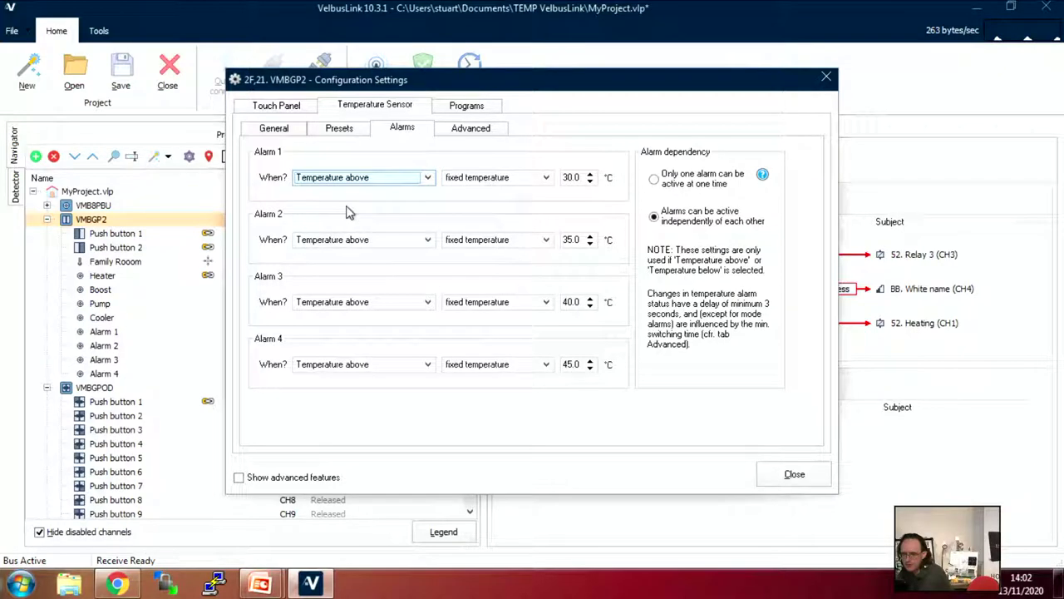
left_click(544, 177)
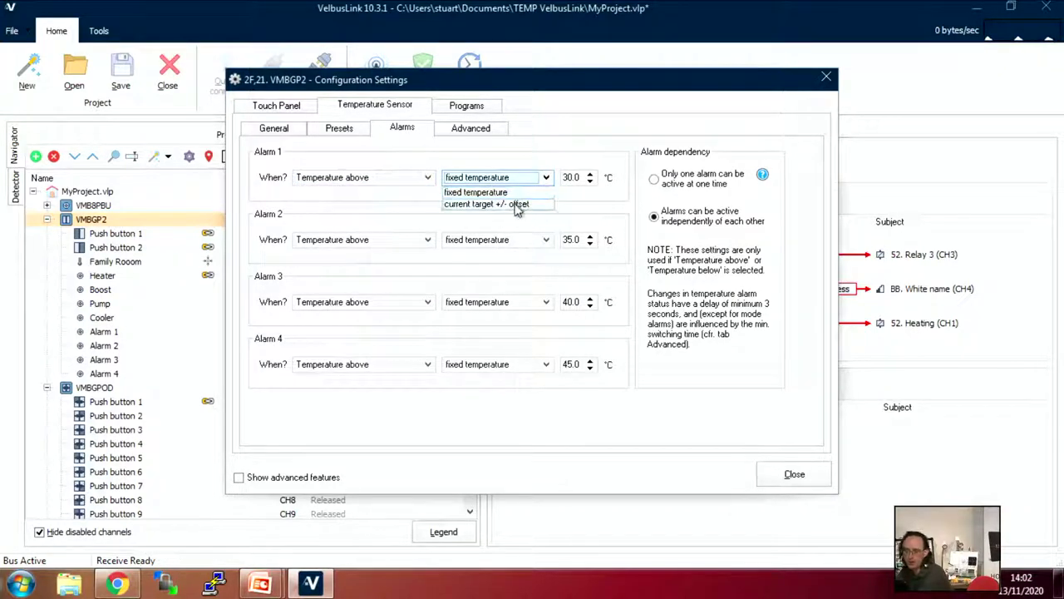
left_click(518, 204)
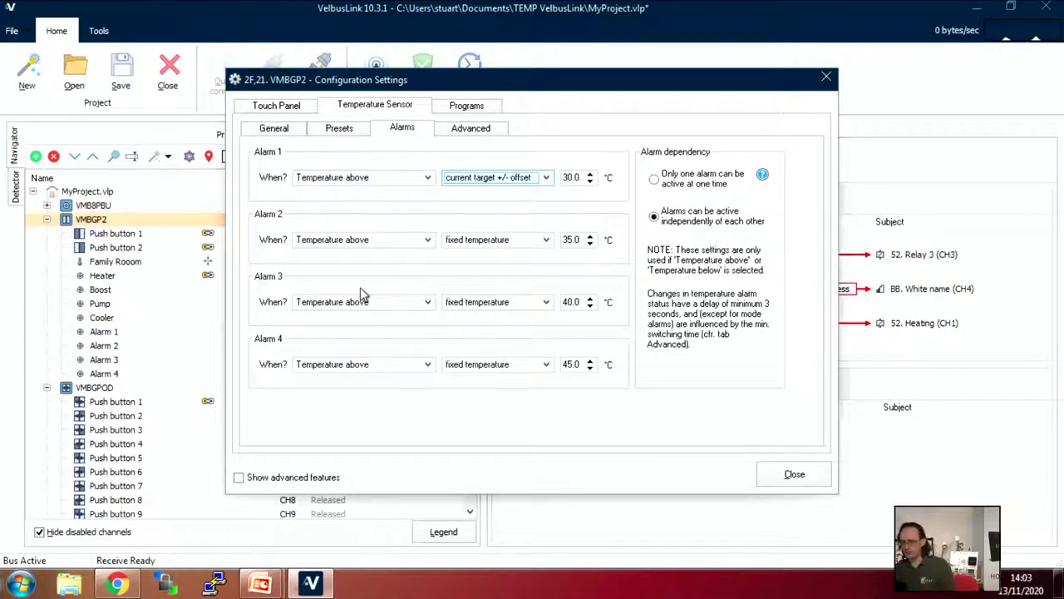
Step: Examine the sensor's advanced adjustments, pump delays and sensor name, and close the VMBGP2 configuration
left_click(471, 131)
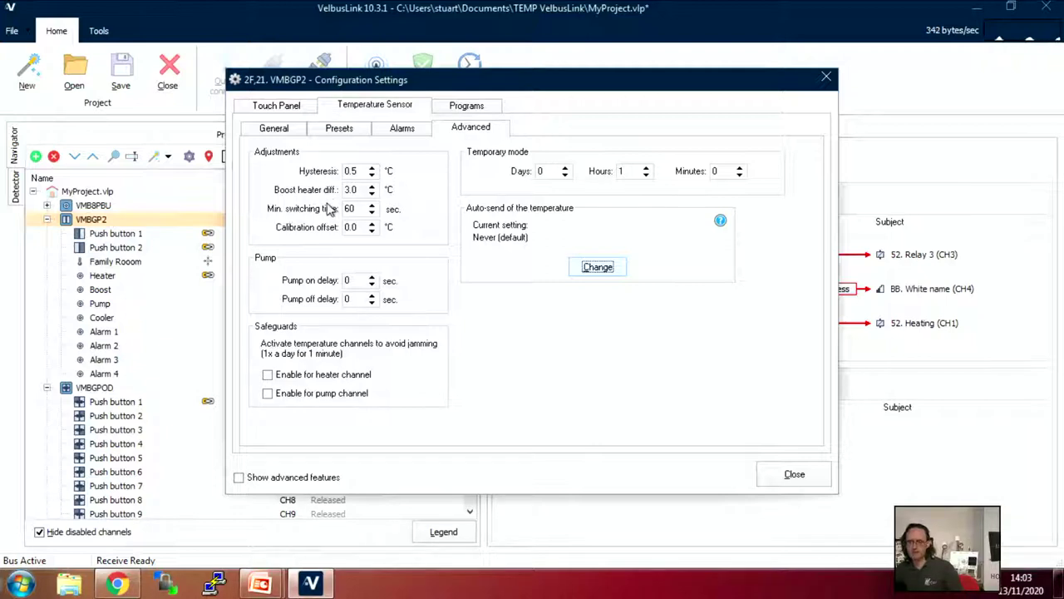
left_click(356, 190)
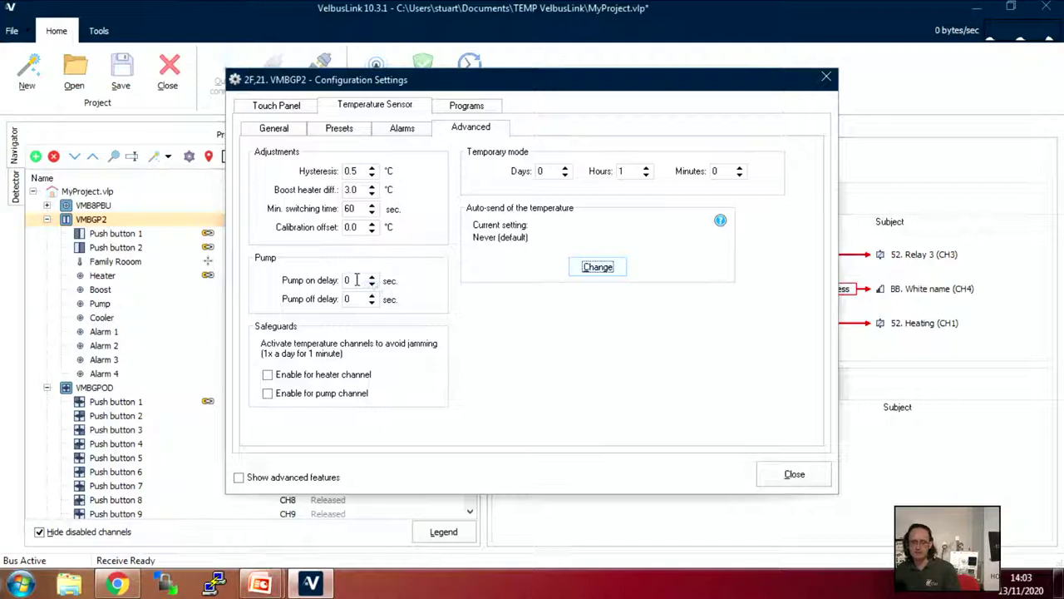
mouse_move(356, 280)
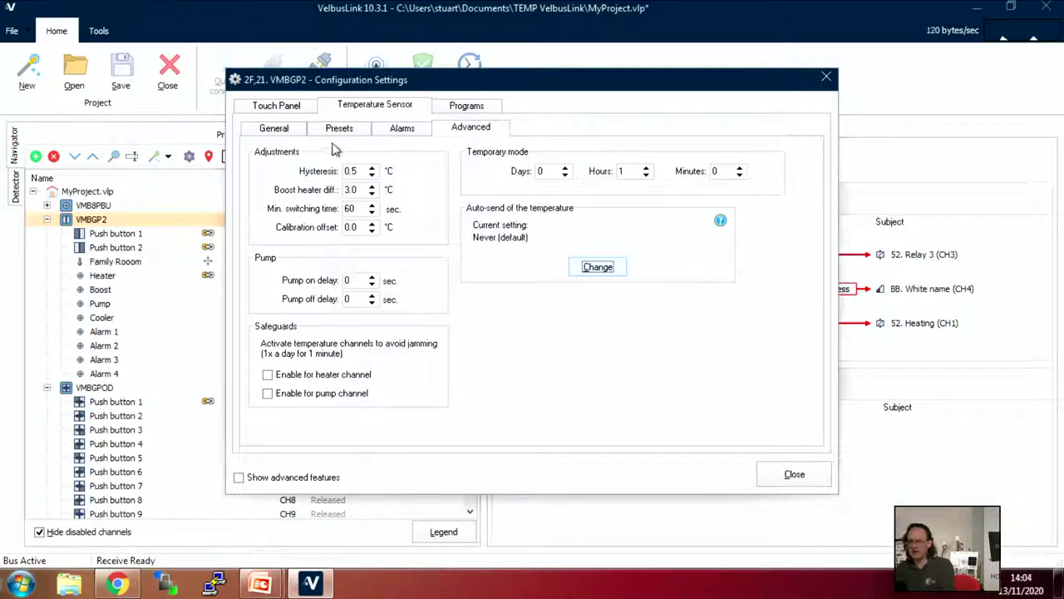
left_click(291, 134)
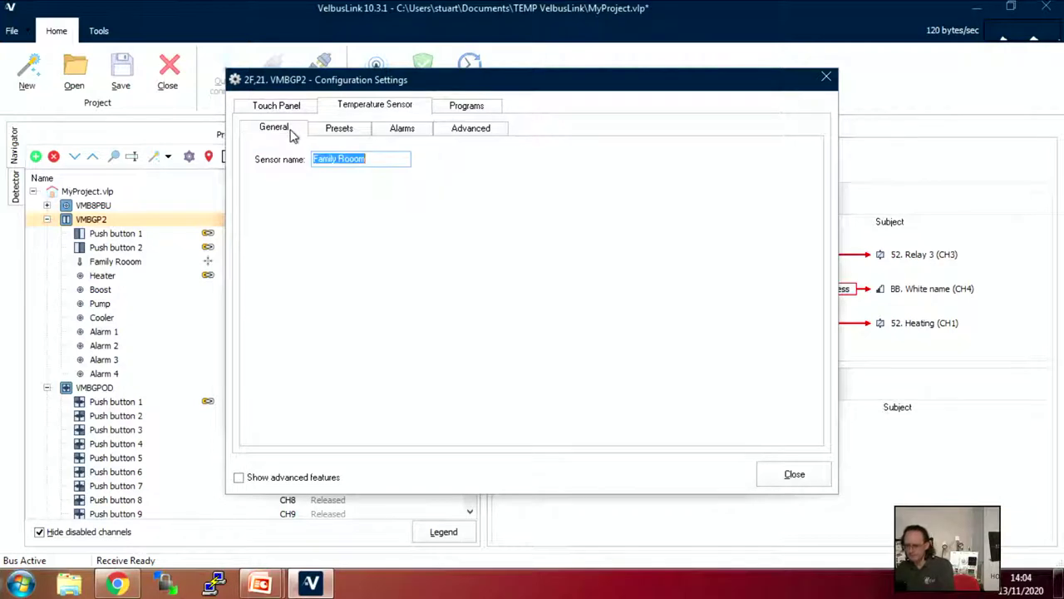
left_click(379, 159)
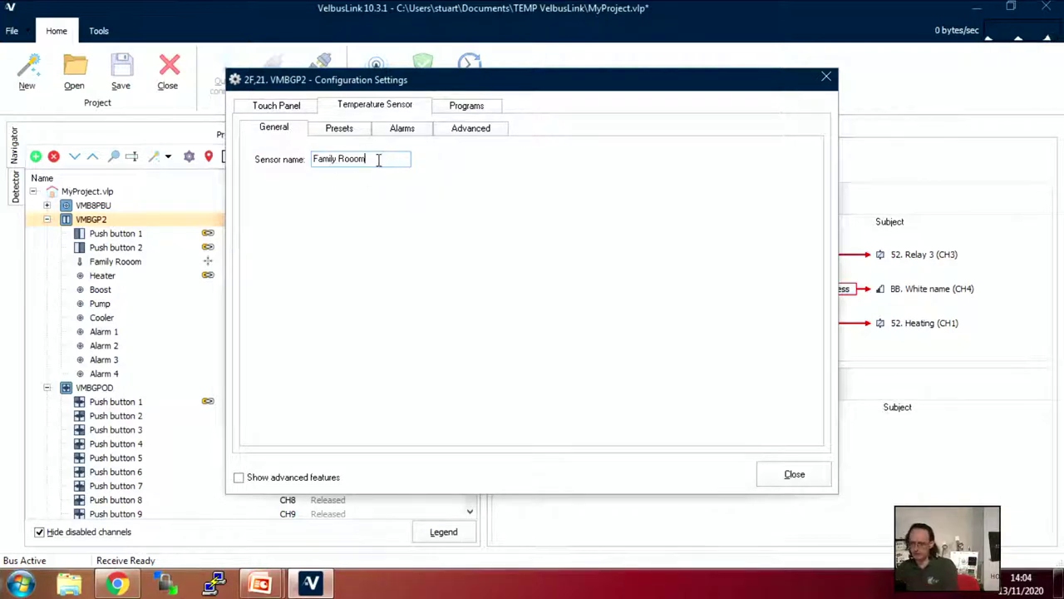
left_click(792, 483)
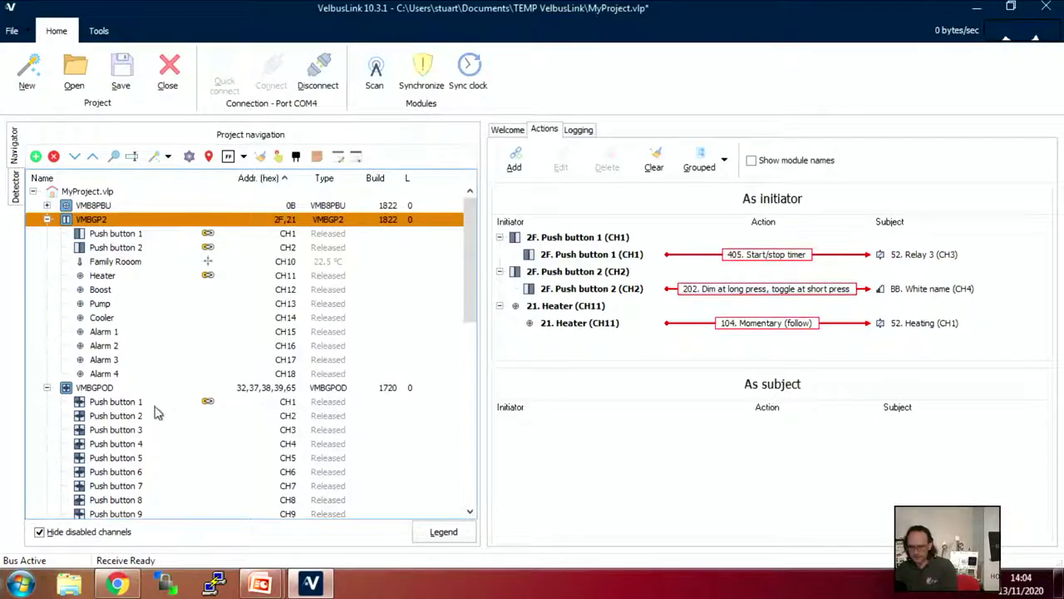
Step: Rename the VMBGPOD temperature sensor channel (CH34) as "OLED"
left_click(96, 390)
scroll(97, 394, "down", 2)
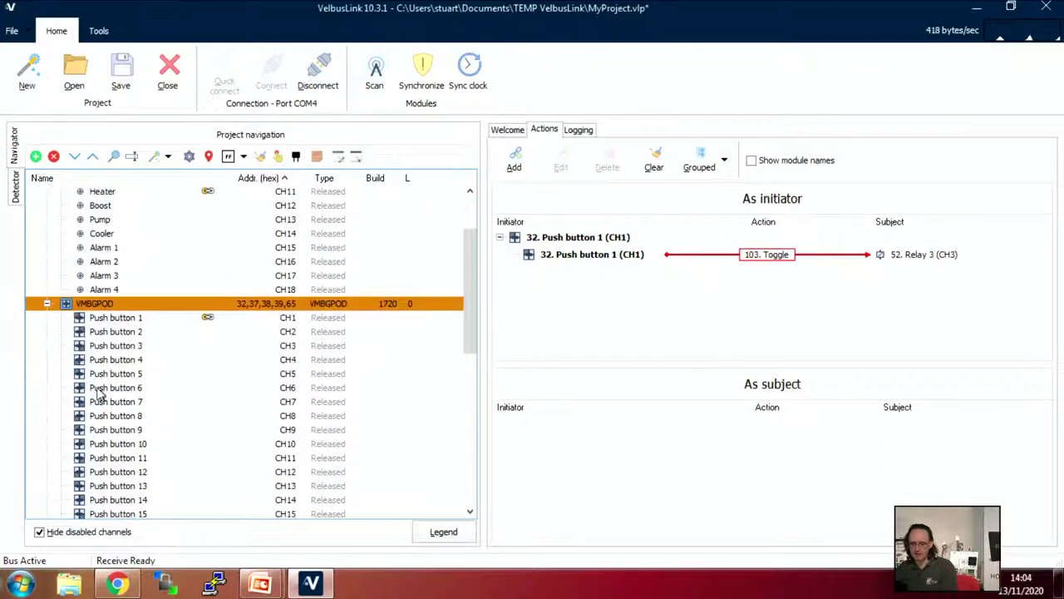
scroll(157, 363, "down", 5)
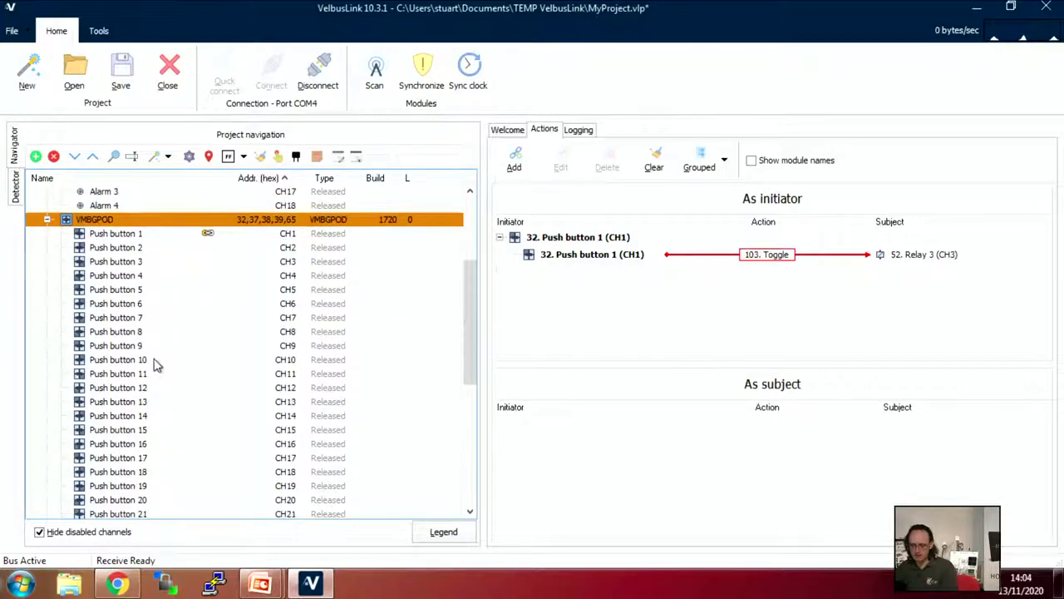
scroll(157, 364, "down", 4)
double_click(104, 391)
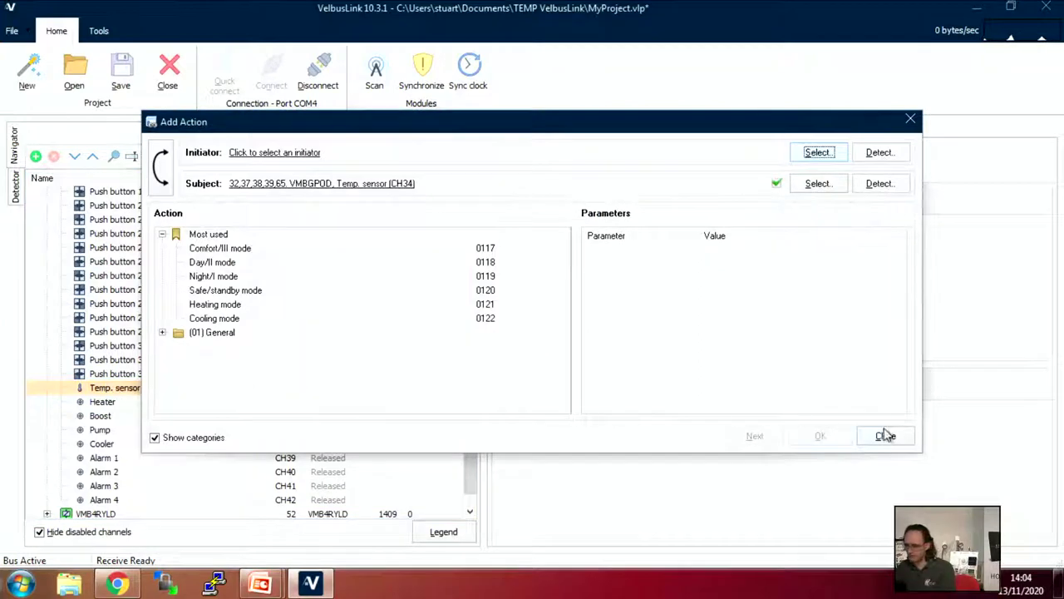
left_click(887, 436)
left_click(133, 389)
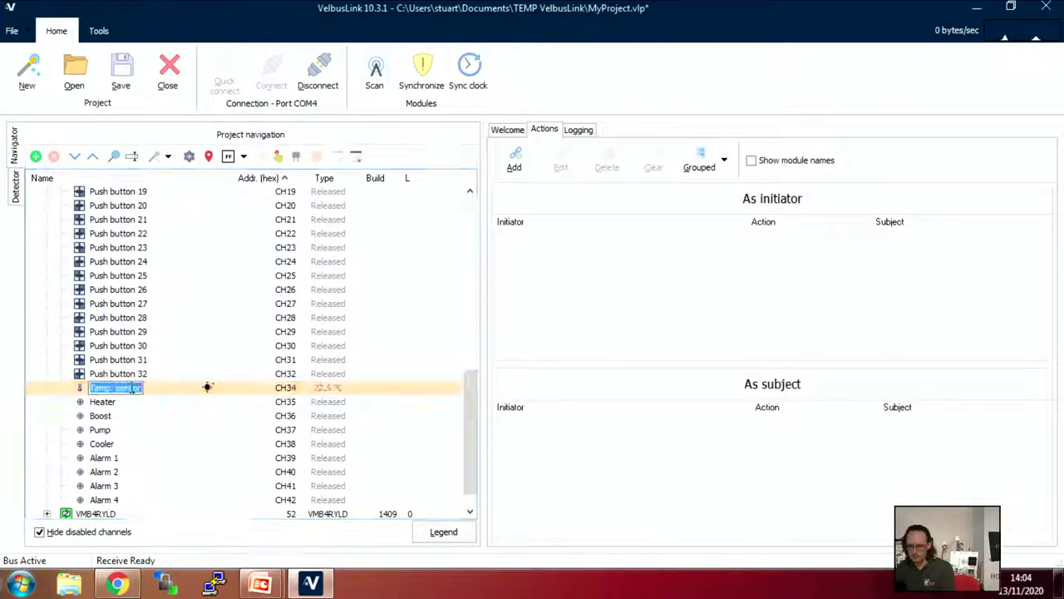
type("P")
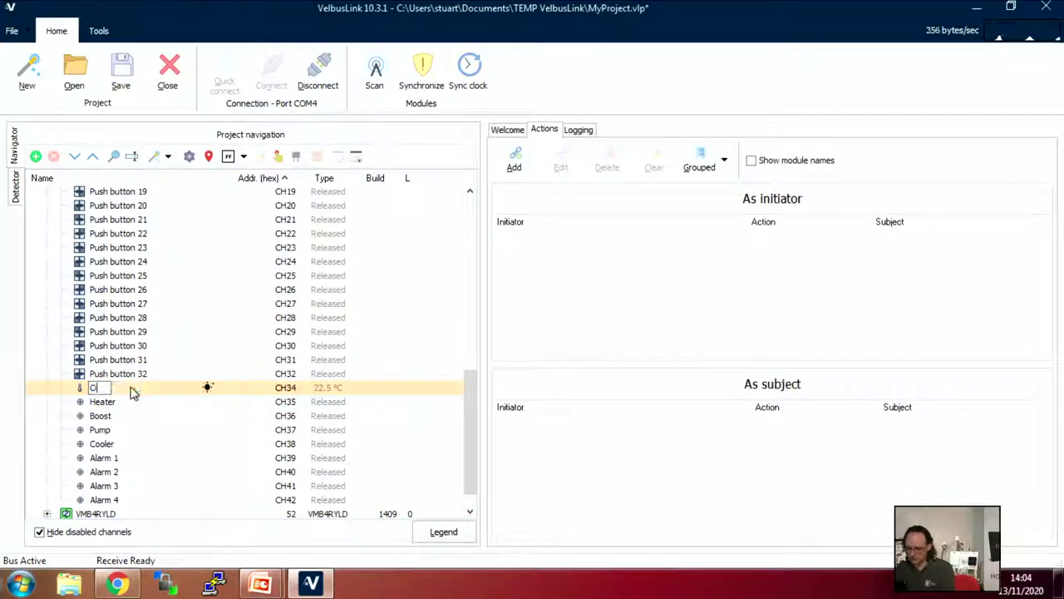
key("Return")
scroll(195, 391, "up", 6)
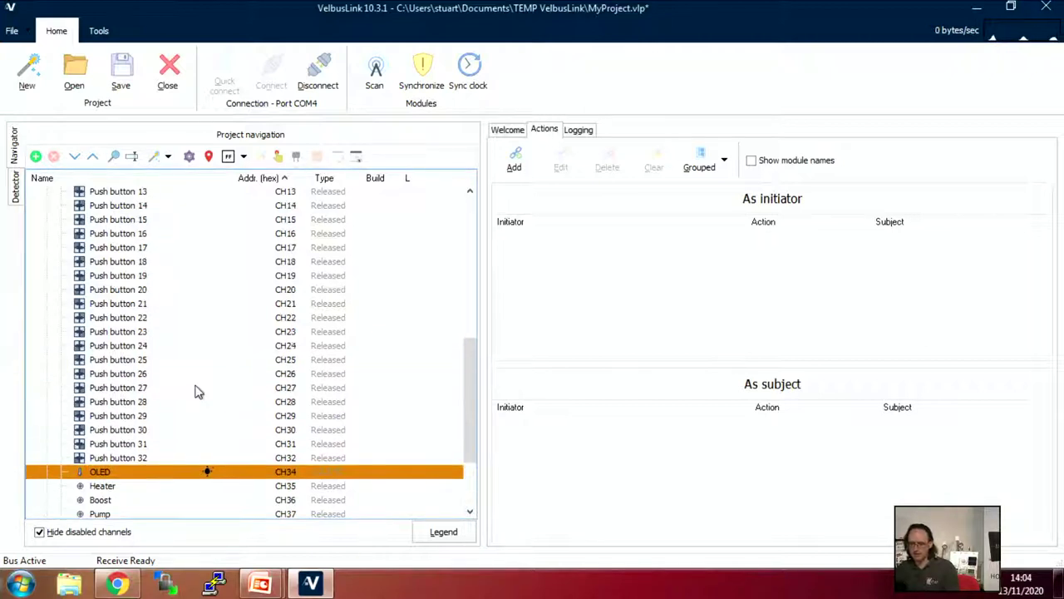
Step: Open the VMBGPOD configuration, view its local temperature control options and return to the list of temperature sensors
scroll(195, 391, "up", 2)
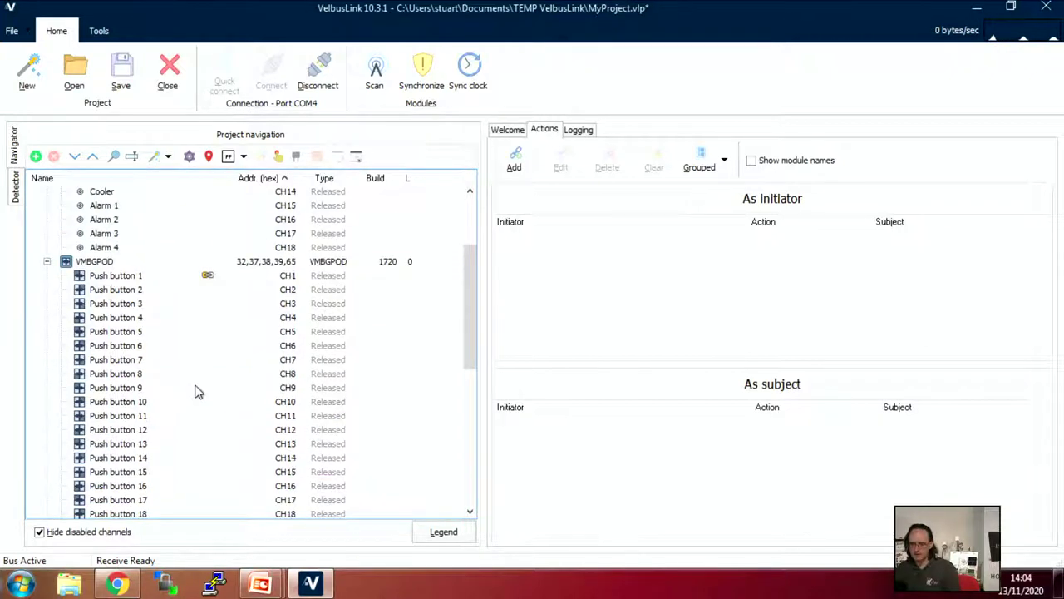
right_click(100, 264)
left_click(154, 325)
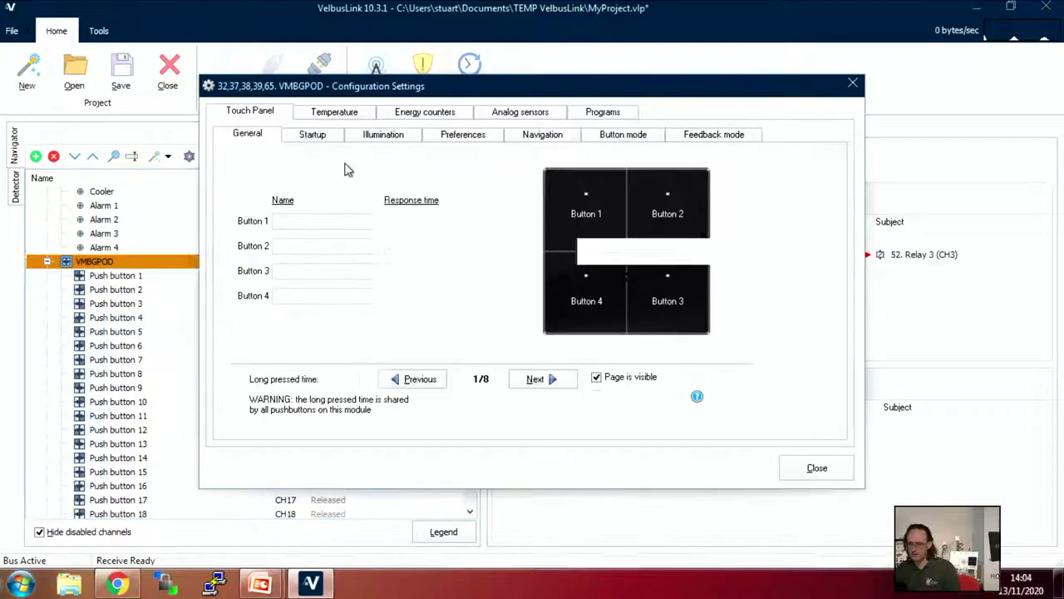
left_click(341, 112)
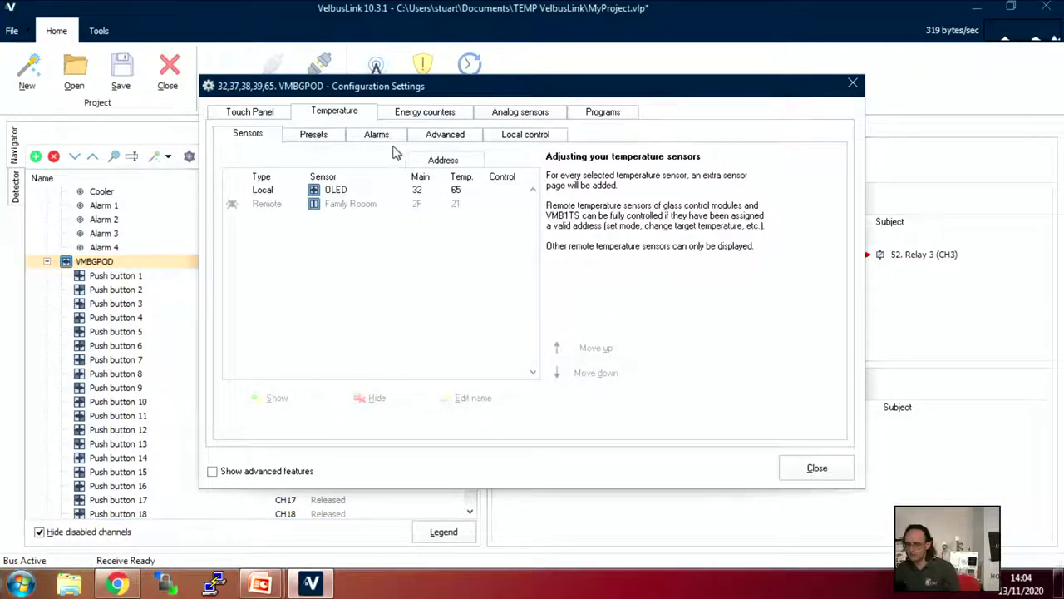
left_click(514, 136)
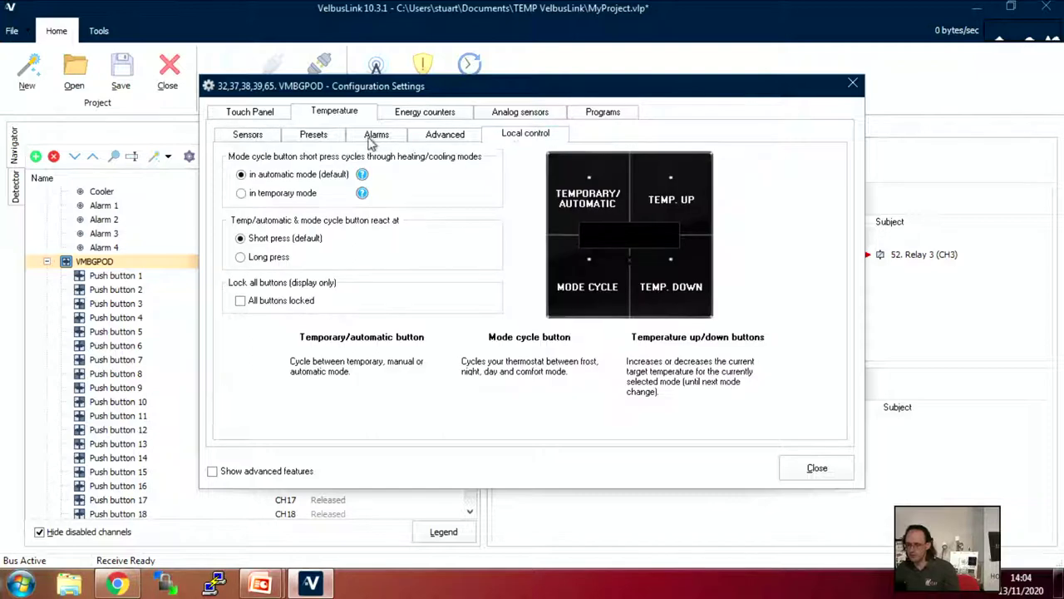
left_click(253, 139)
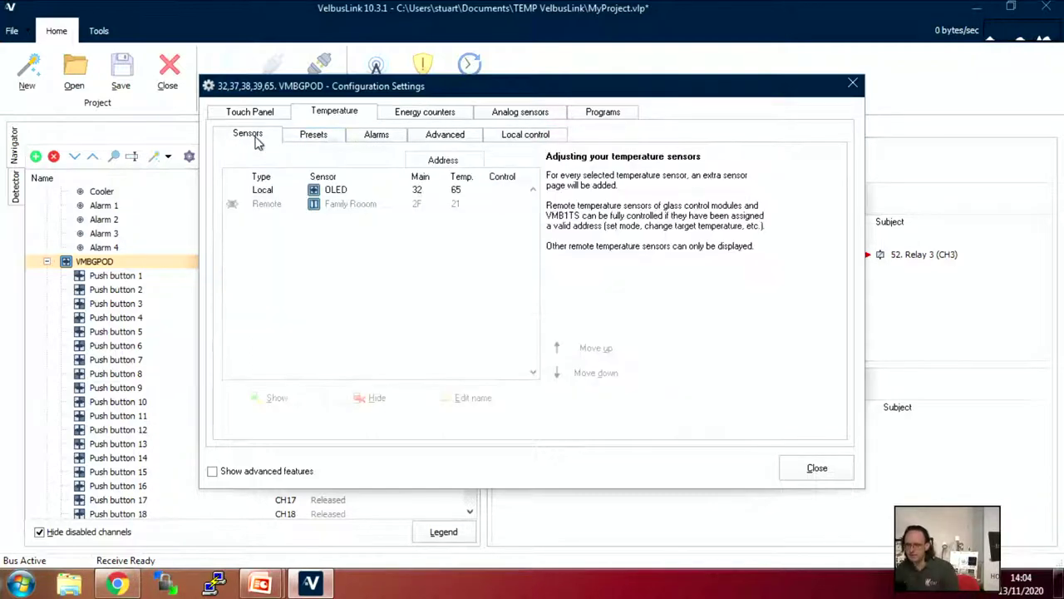
Step: Show the remote "Family Rooom" temperature sensor on the VMBGPOD and enable control of it
left_click(346, 196)
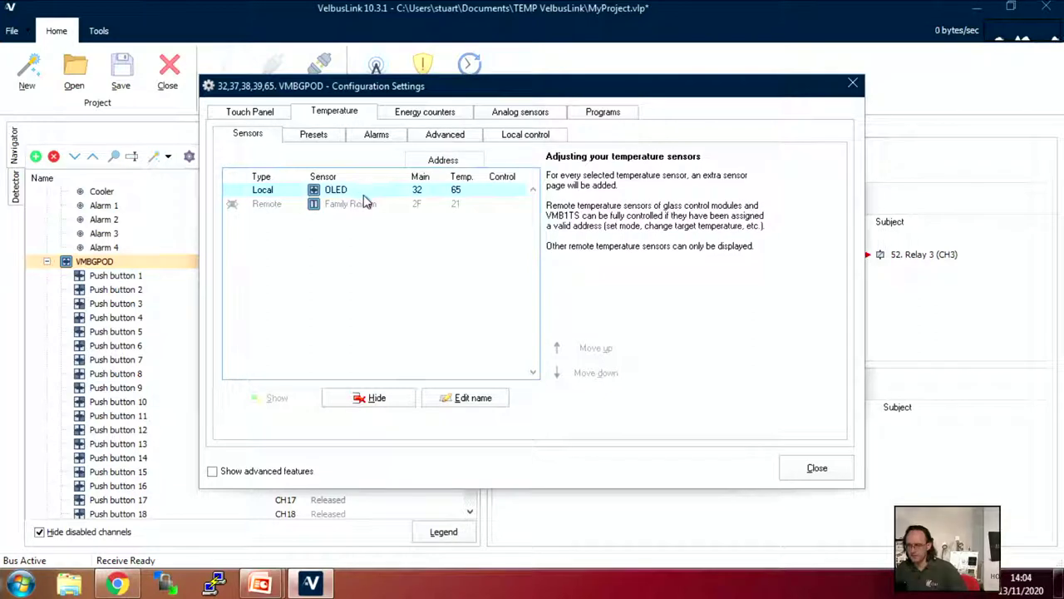
left_click(348, 206)
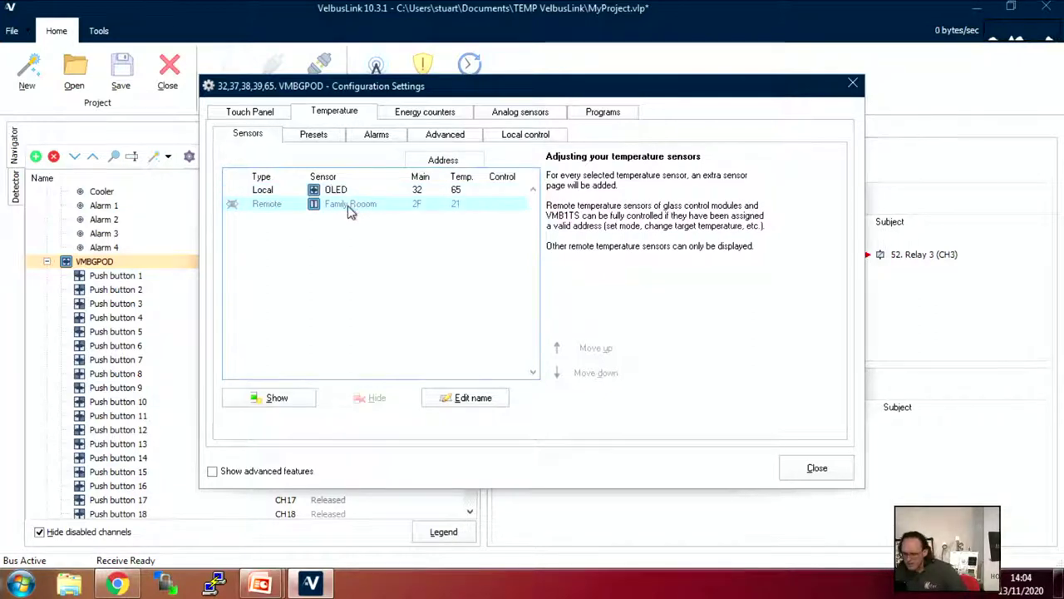
left_click(285, 403)
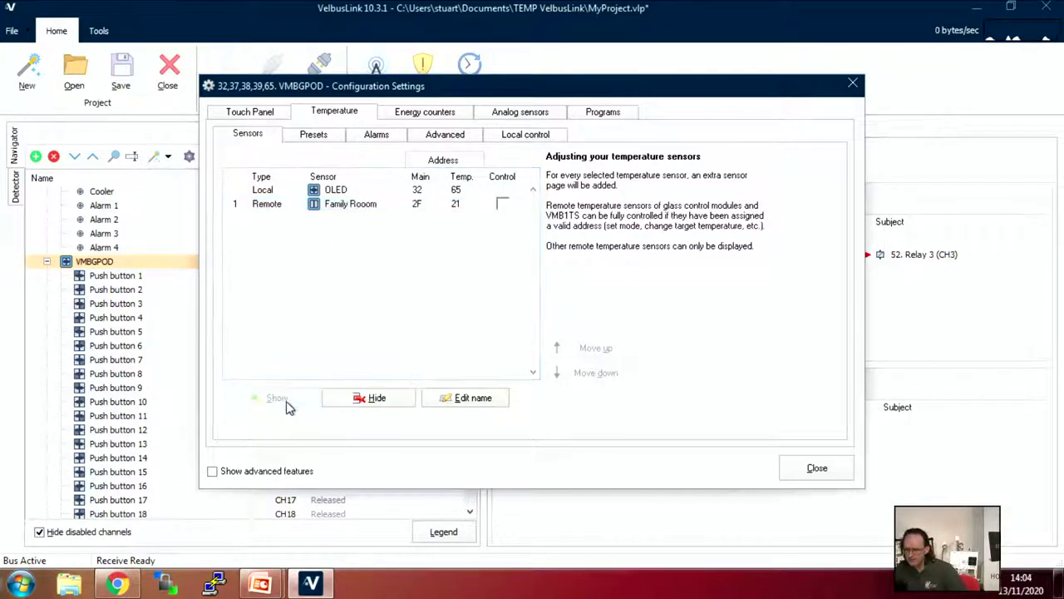
left_click(502, 204)
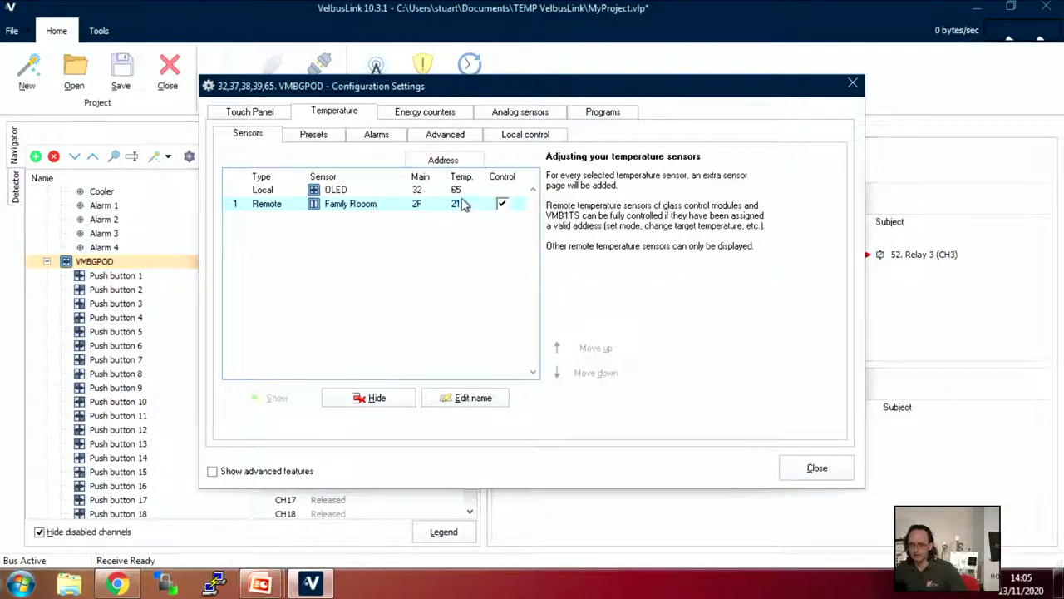
Step: Close the VMBGPOD configuration and write only the changes to the selected VMBGP2 and VMBGPOD modules
left_click(811, 470)
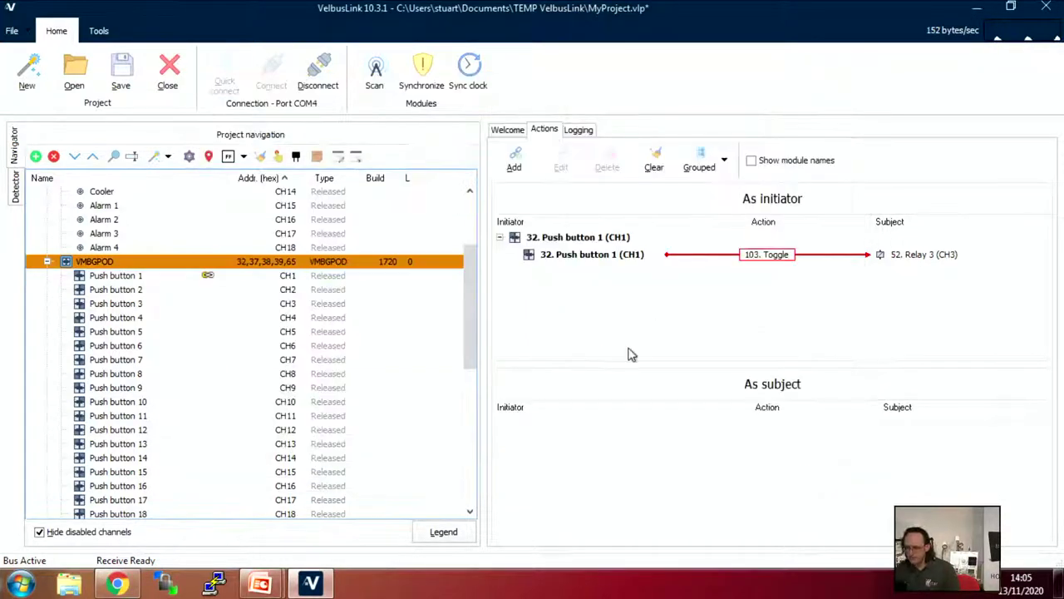
left_click(424, 78)
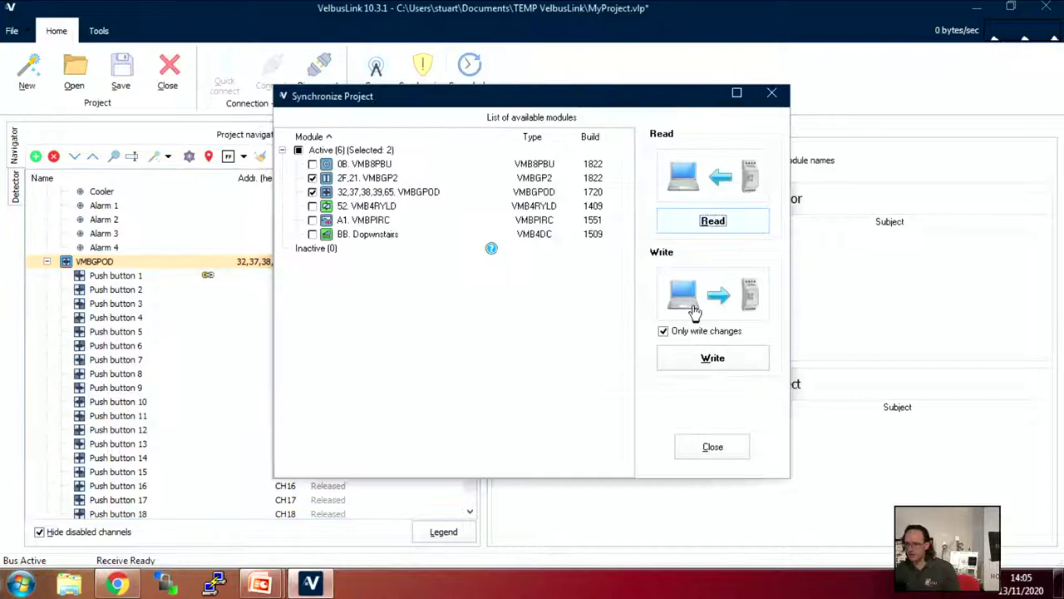
left_click(709, 359)
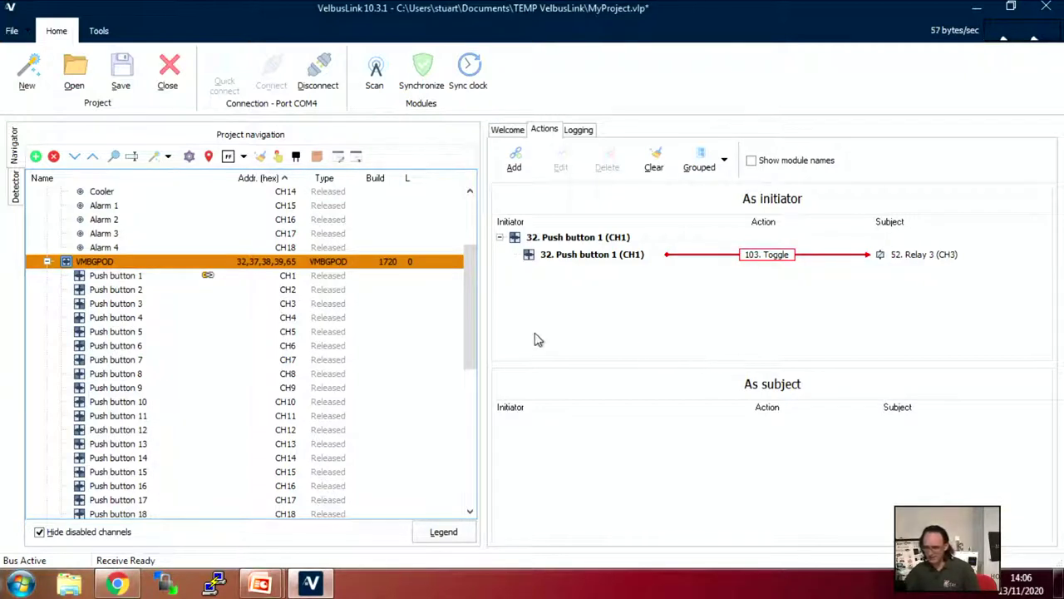
Step: Collapse the VMBGPOD, expand the VMBPIRC to view its Dark and Light channels, and open the VMBPIRC configuration
left_click(47, 262)
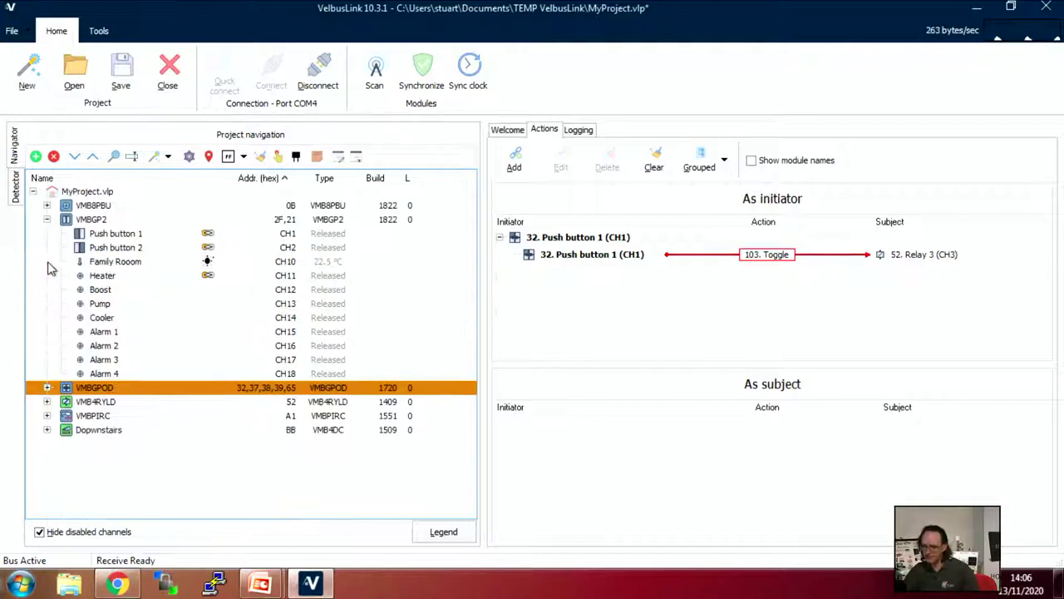
left_click(47, 416)
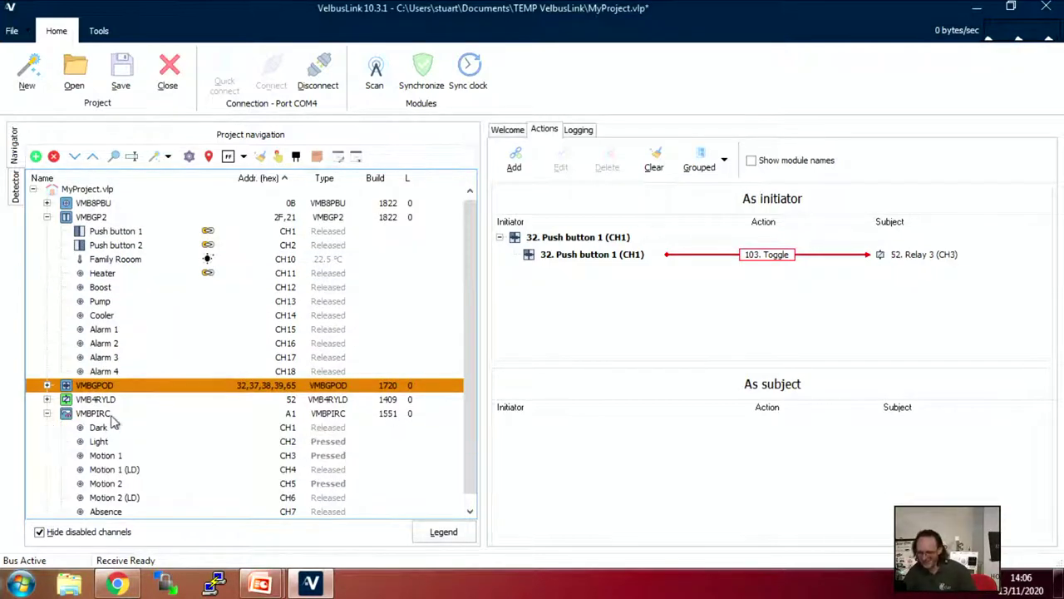
scroll(143, 421, "down", 1)
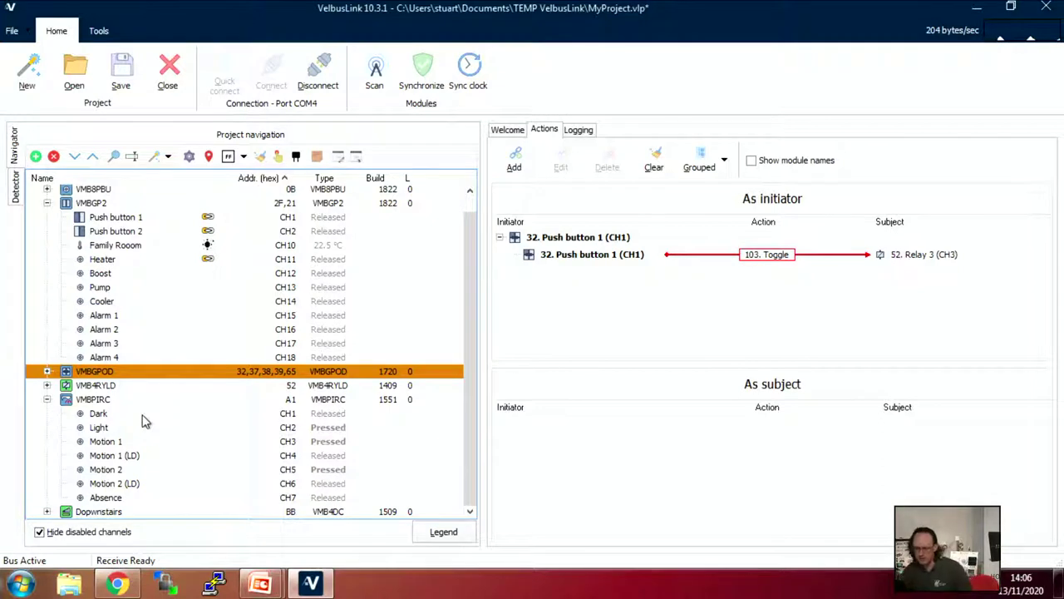
left_click(103, 415)
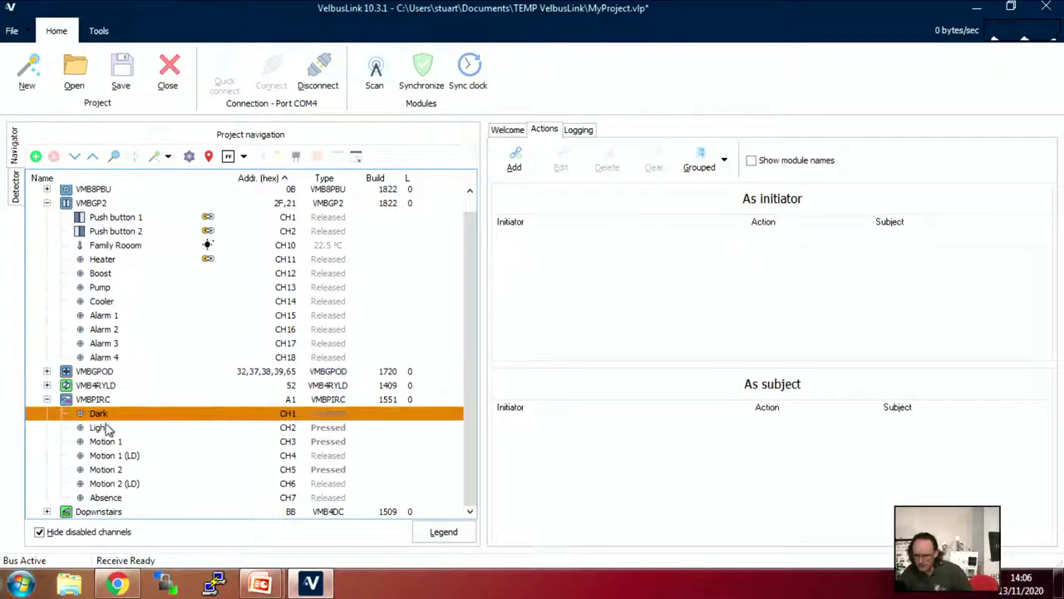
left_click(103, 428)
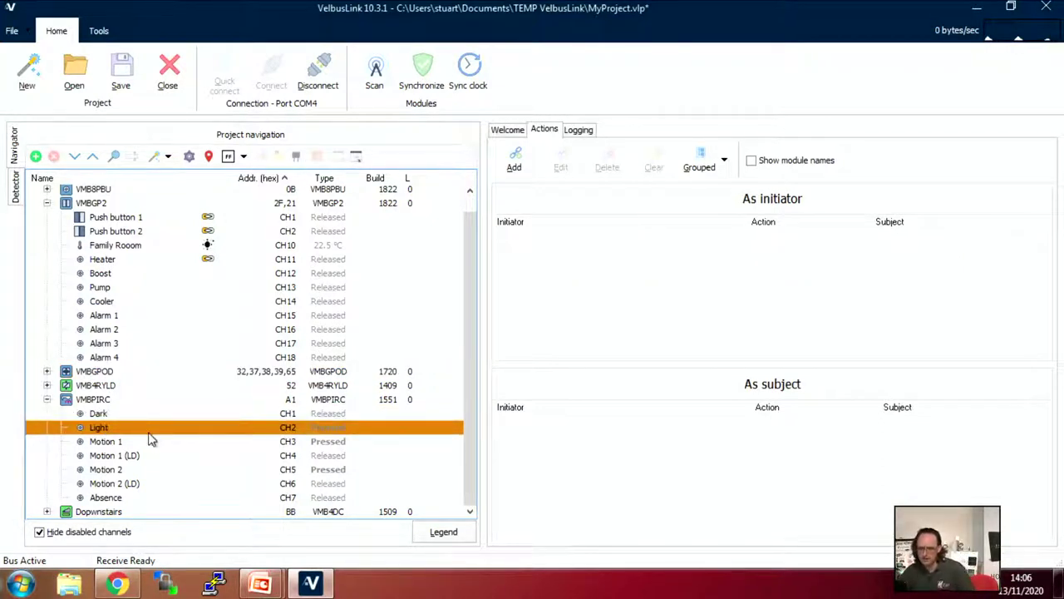
right_click(107, 401)
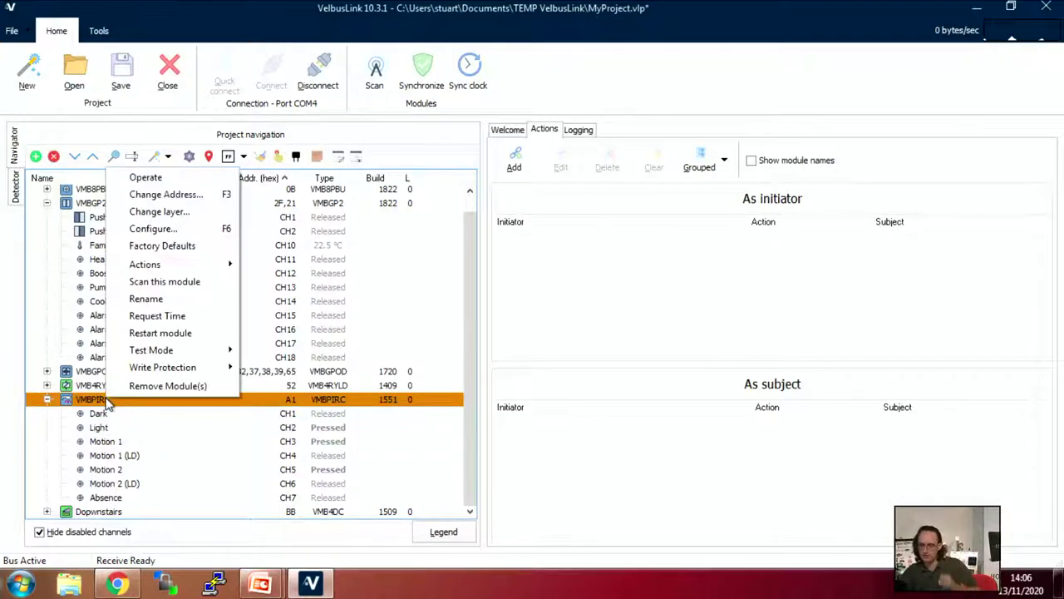
left_click(165, 228)
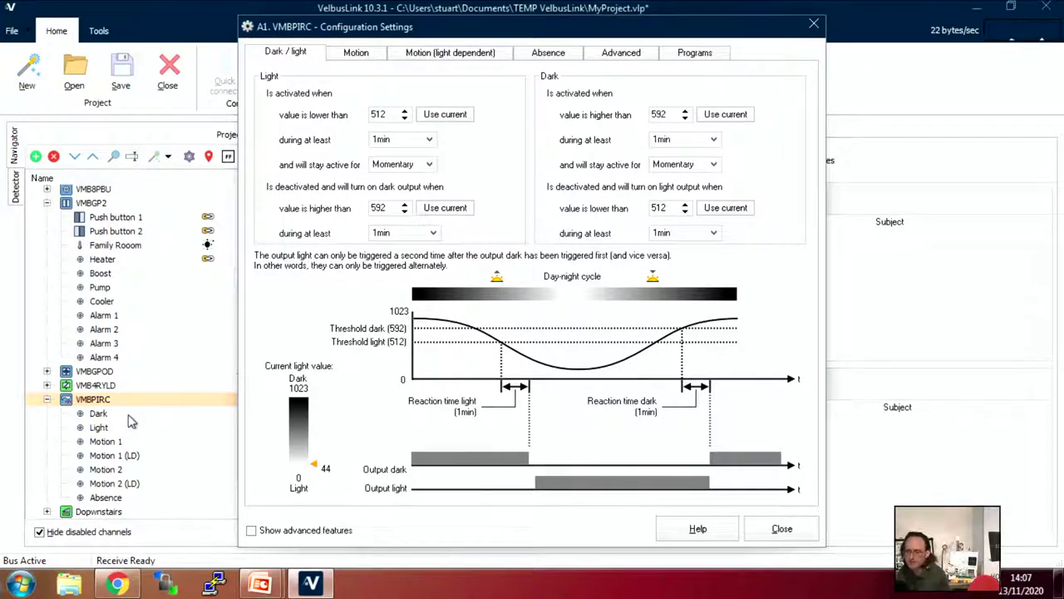
Step: Look through the active-time options for the VMBPIRC's Motion 1 channel and enable its external override
left_click(359, 54)
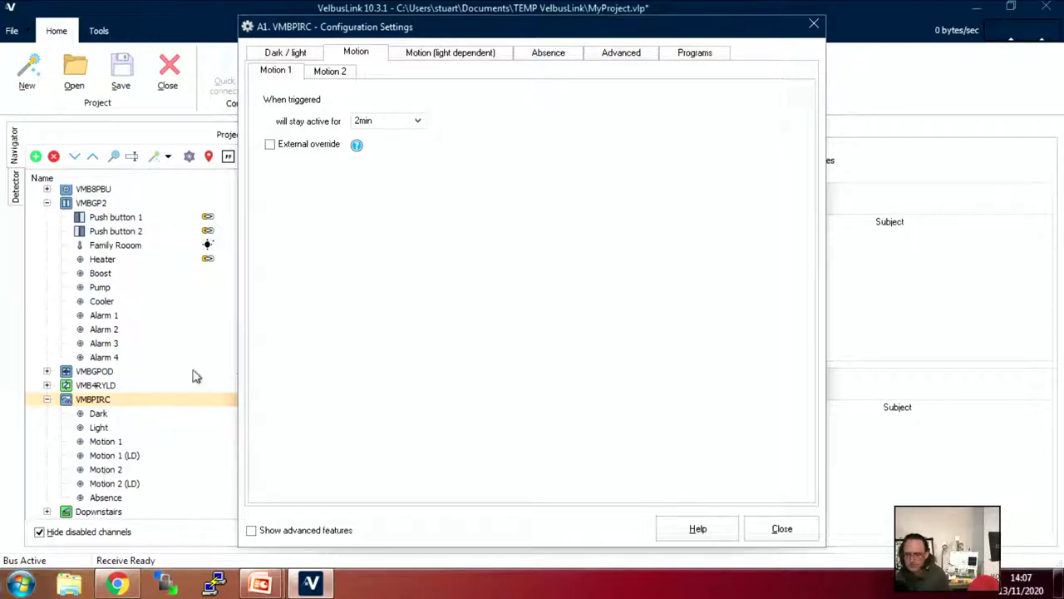
left_click(418, 121)
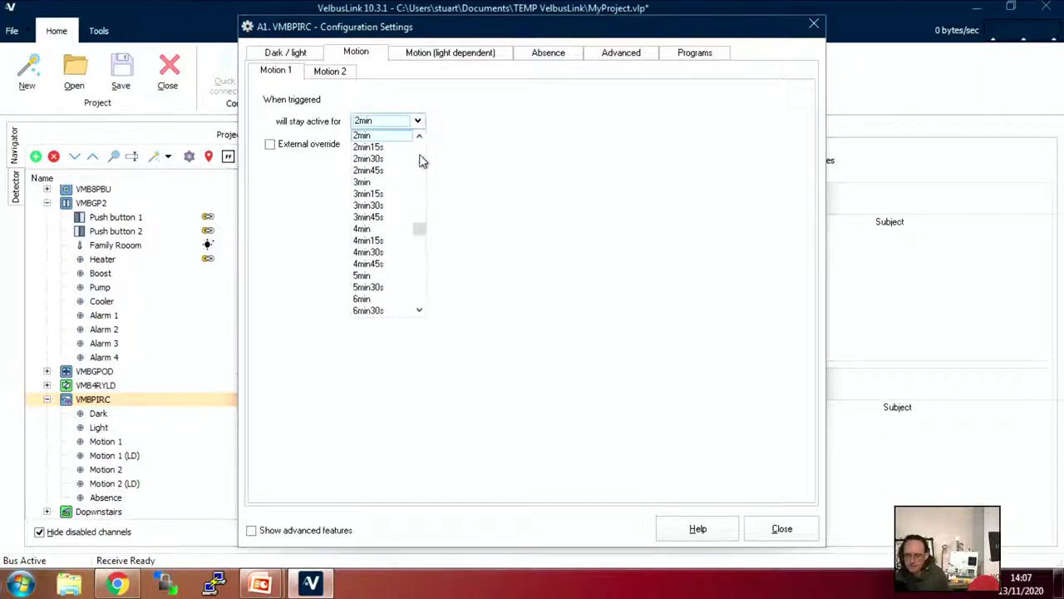
mouse_move(420, 229)
left_mouse_down()
mouse_move(422, 242)
mouse_move(420, 226)
left_mouse_up()
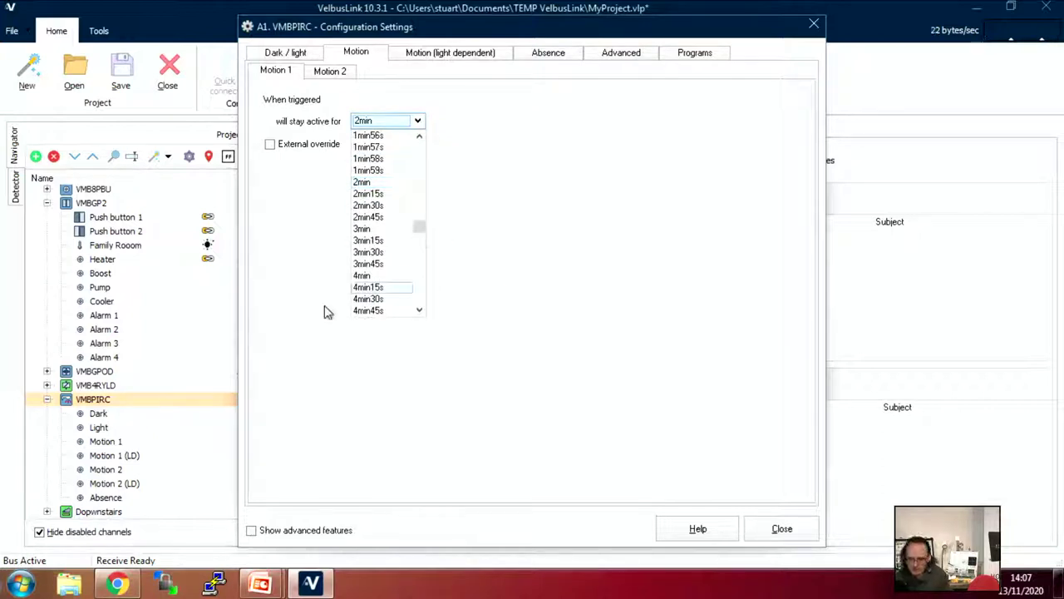
left_click(108, 446)
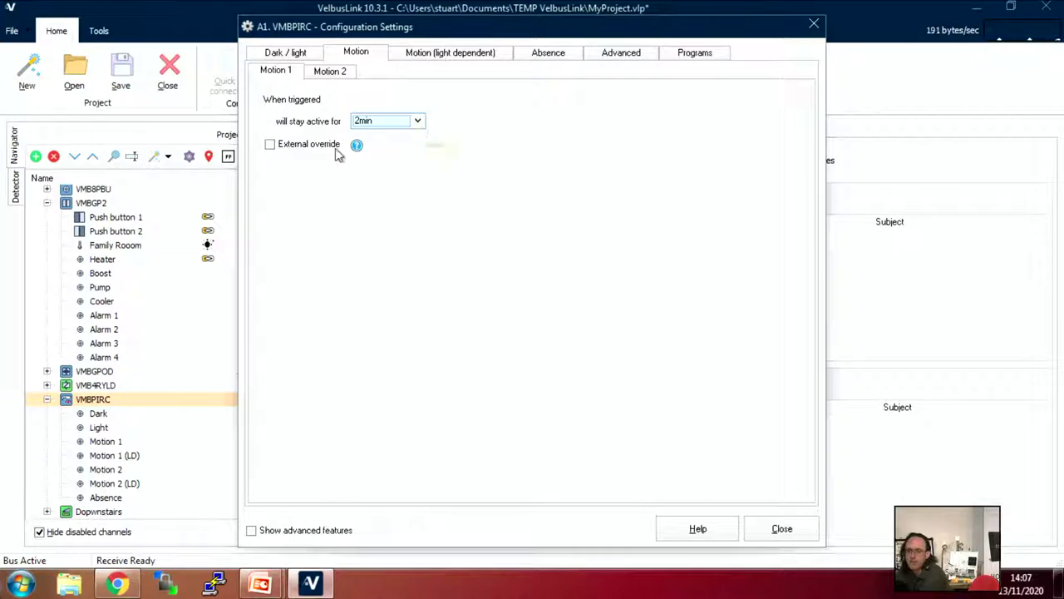
left_click(271, 148)
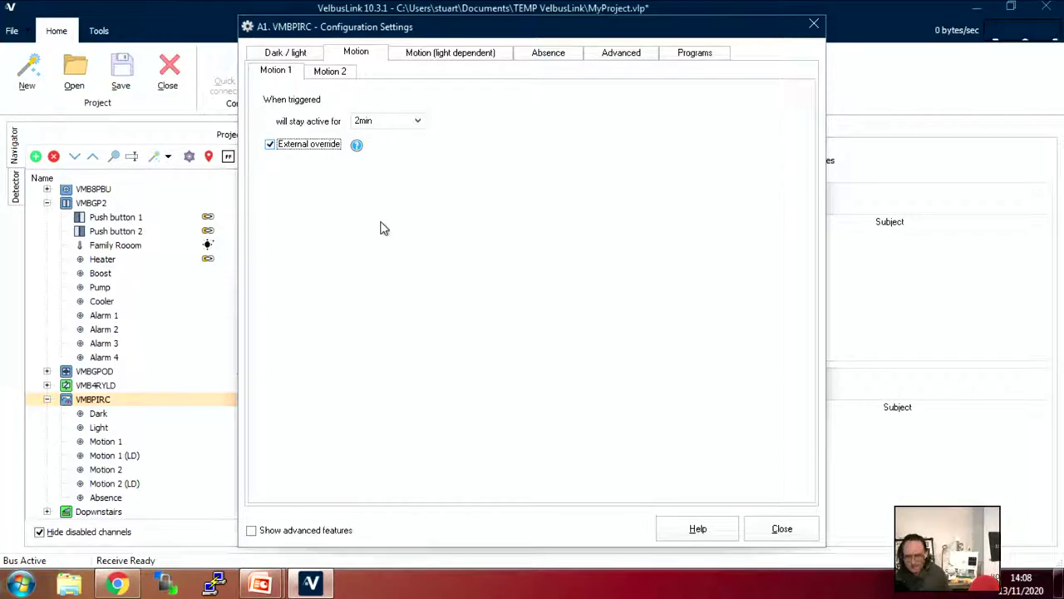
Step: Examine the VMBPIRC's Motion 2, light-dependent motion, absence, light auto-send, sensitivity and program settings, and close its configuration
left_click(348, 73)
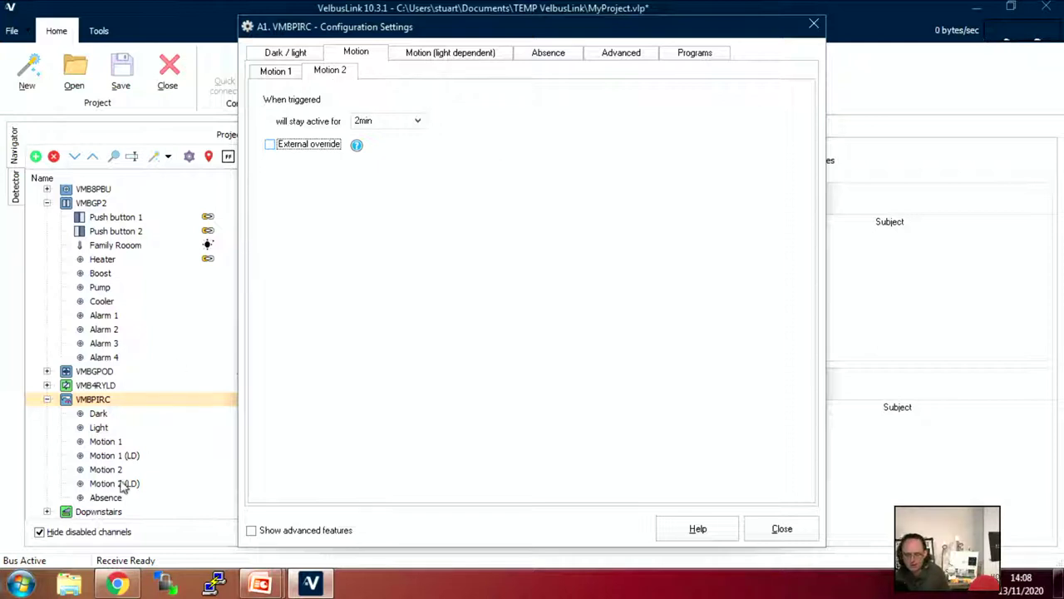
left_click(432, 58)
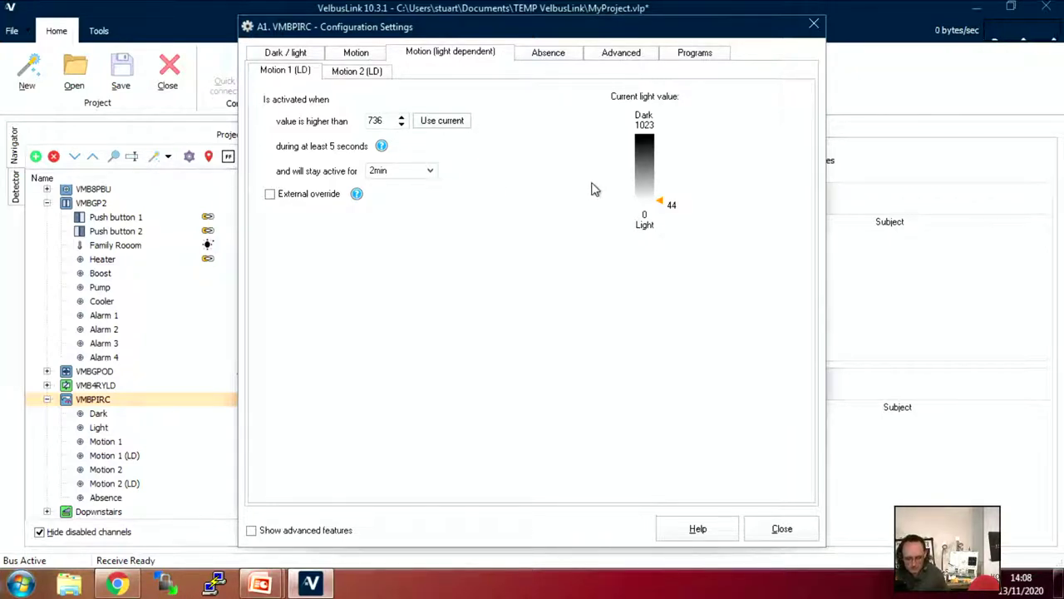
left_click(539, 59)
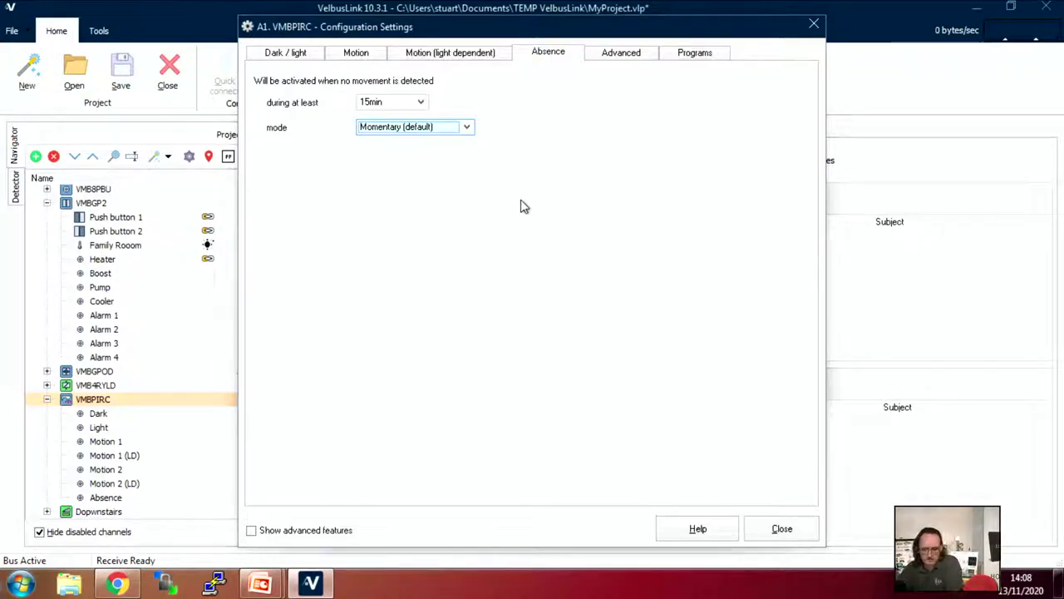
left_click(624, 57)
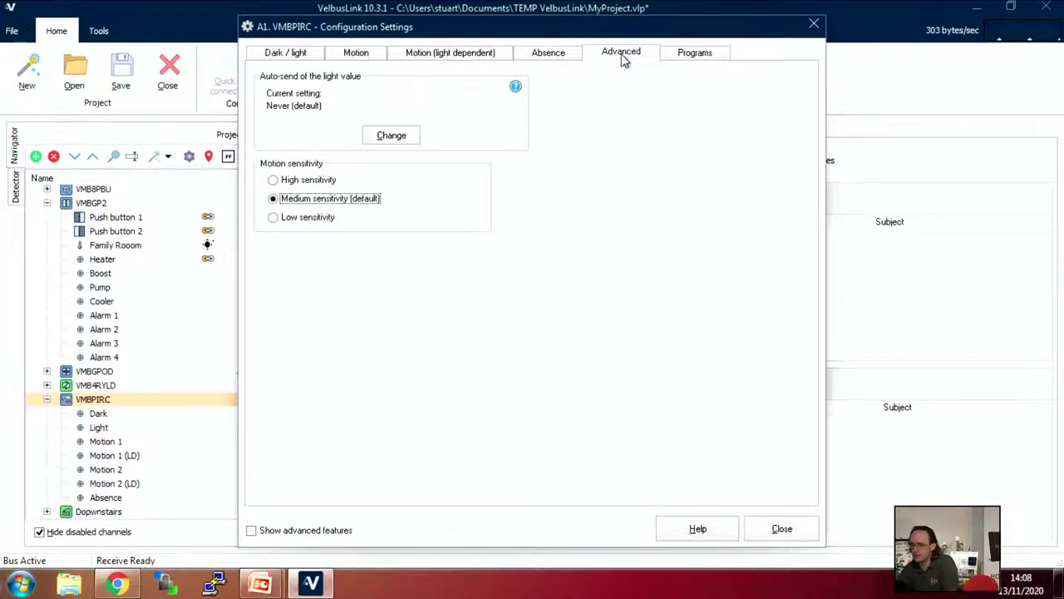
left_click(391, 137)
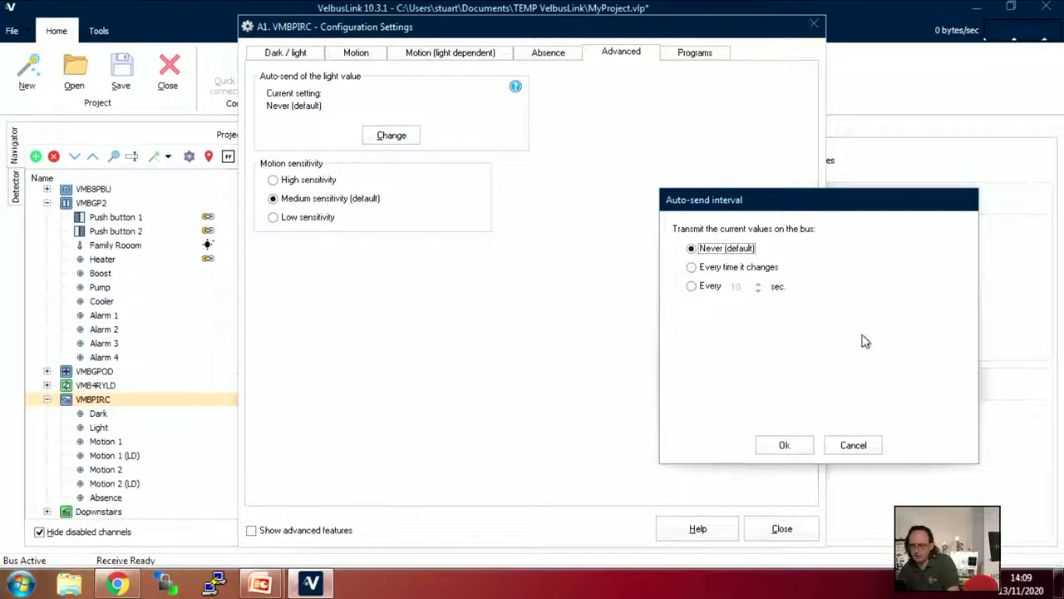
left_click(856, 445)
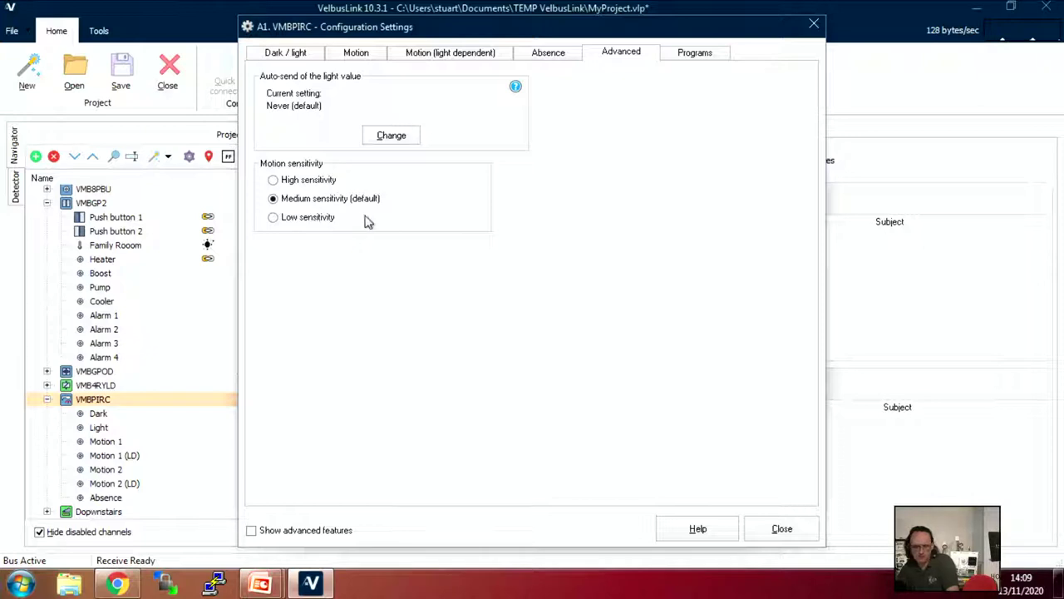
left_click(687, 53)
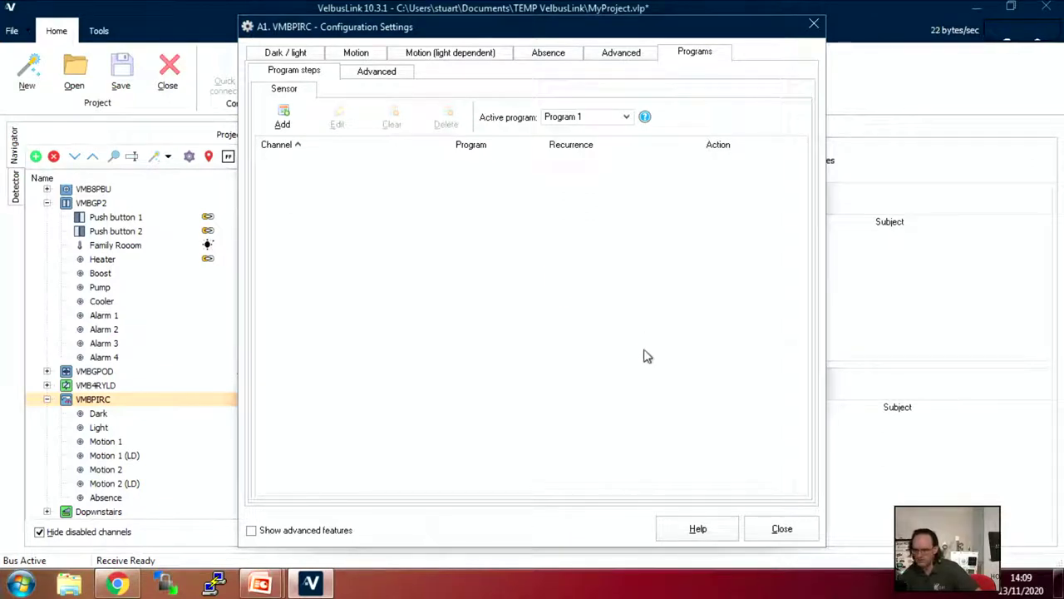
left_click(781, 529)
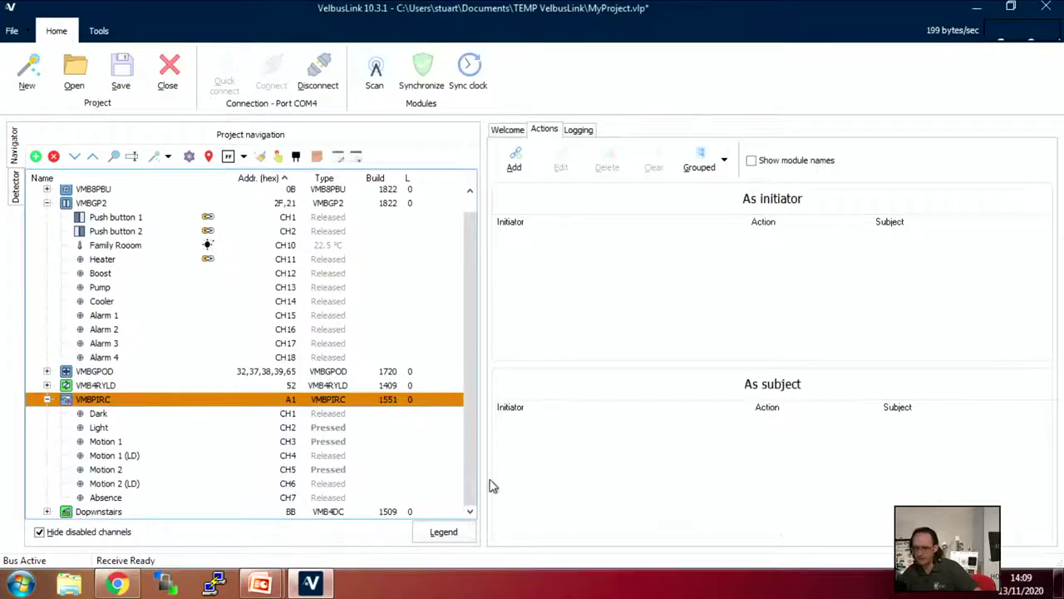